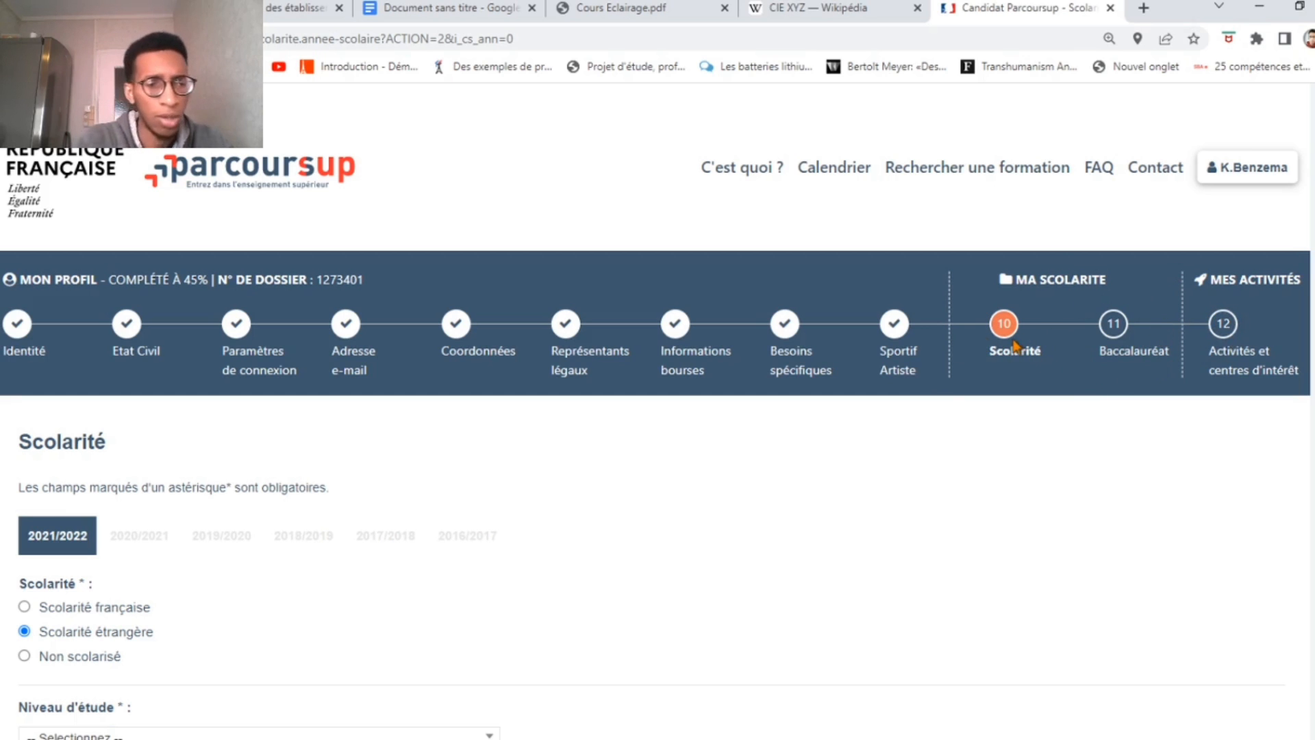
Step: Set the 2021/2022 study level to "2nd année d'études supérieures"
scroll(976, 426, "down", 2)
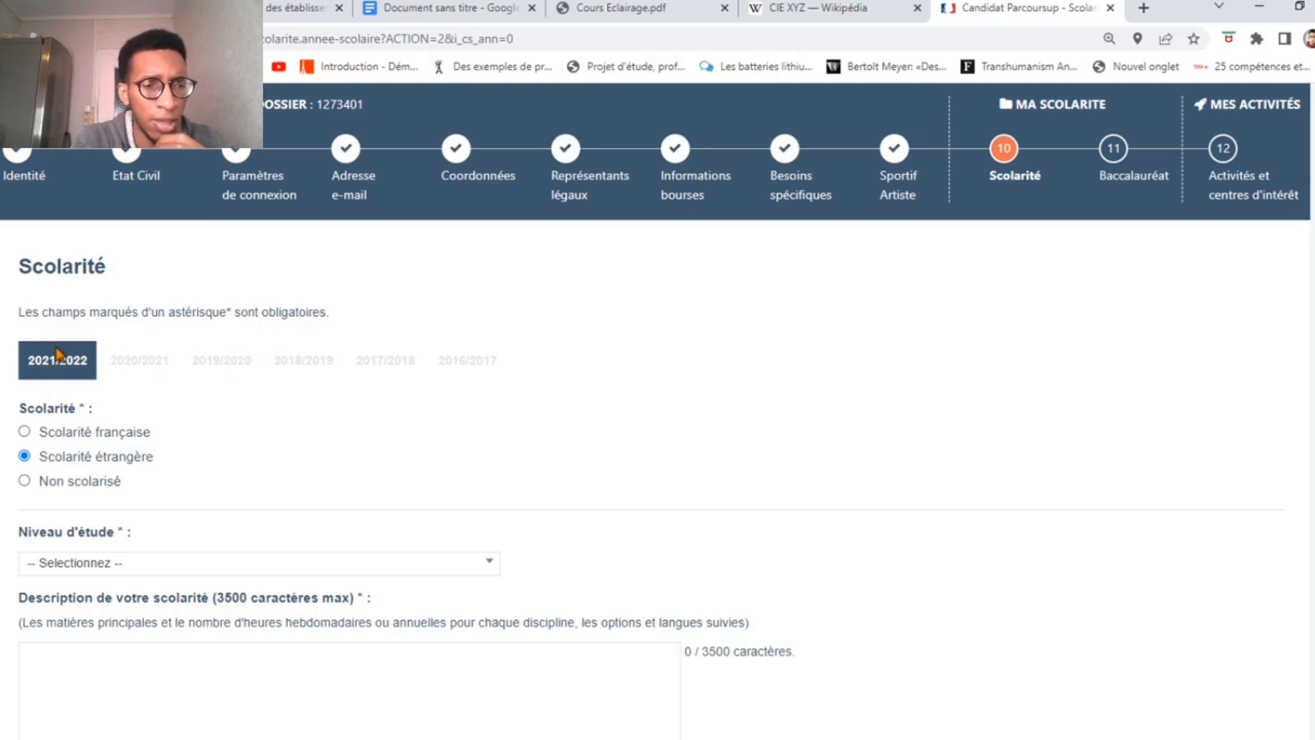
scroll(83, 382, "down", 1)
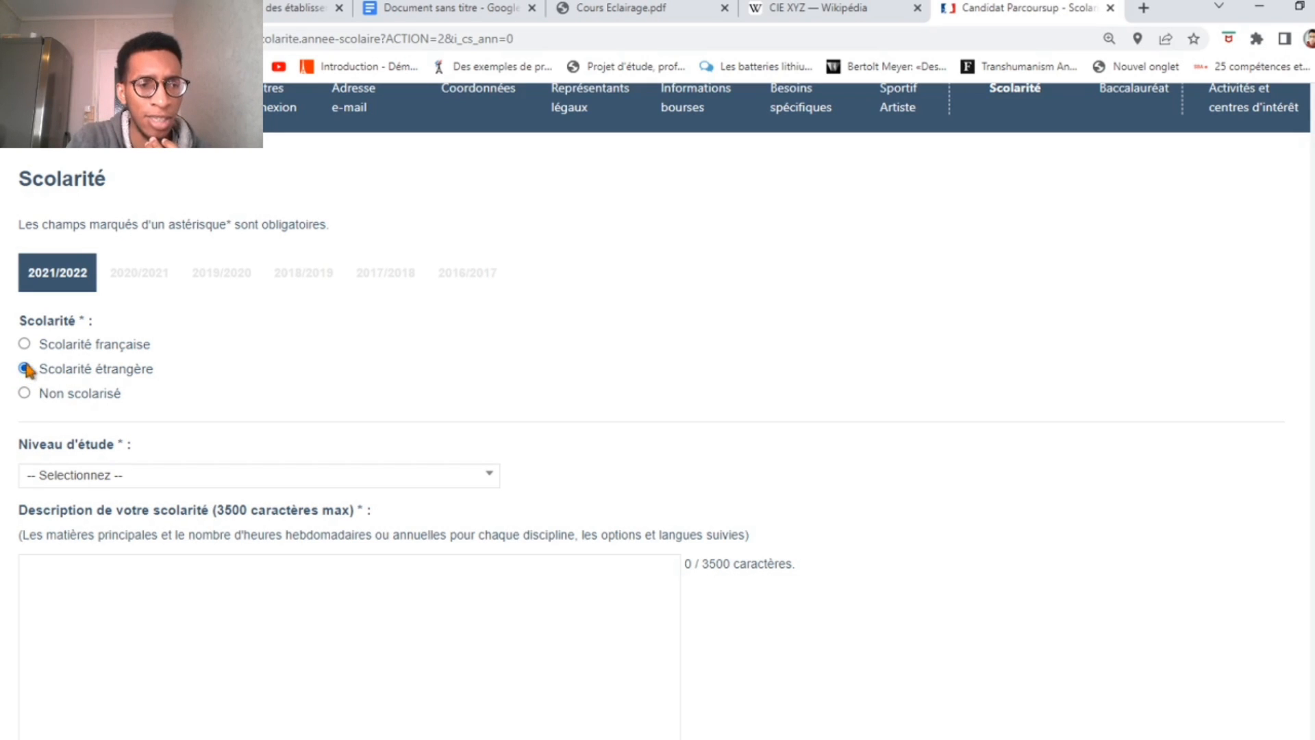
scroll(28, 370, "down", 3)
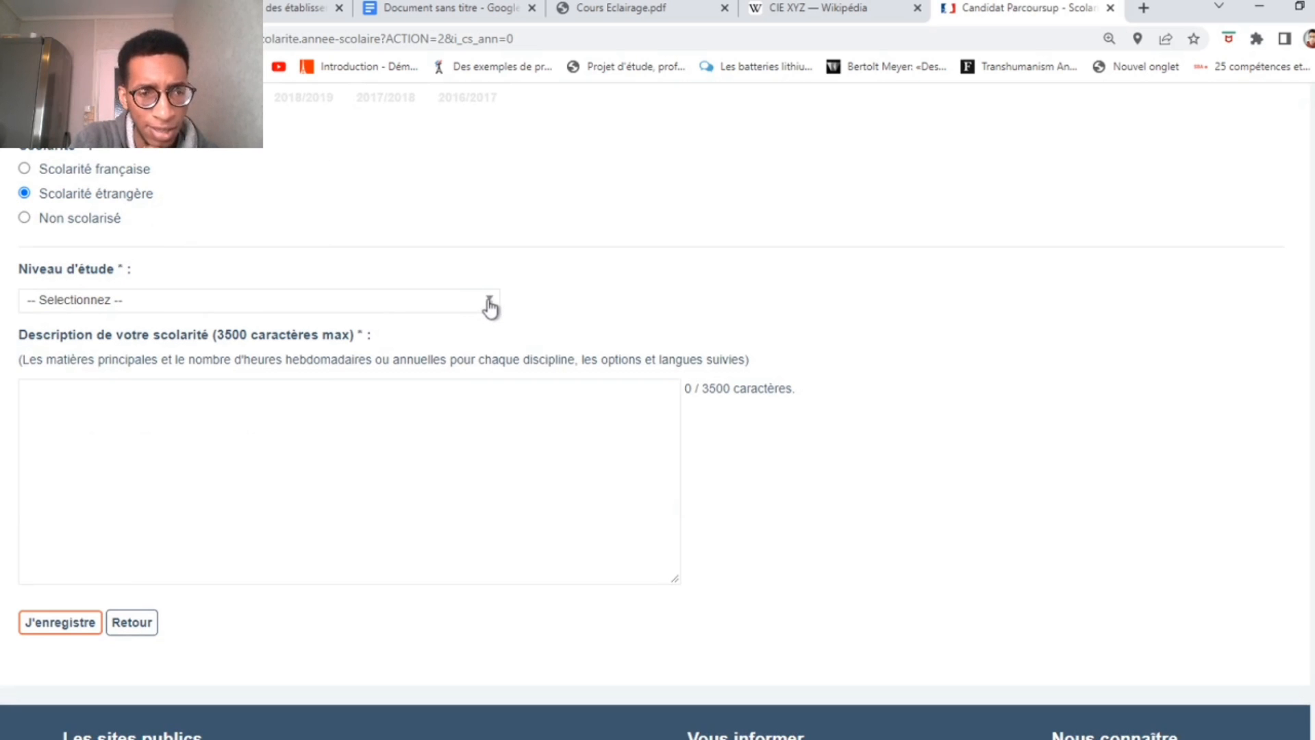
scroll(516, 308, "down", 2)
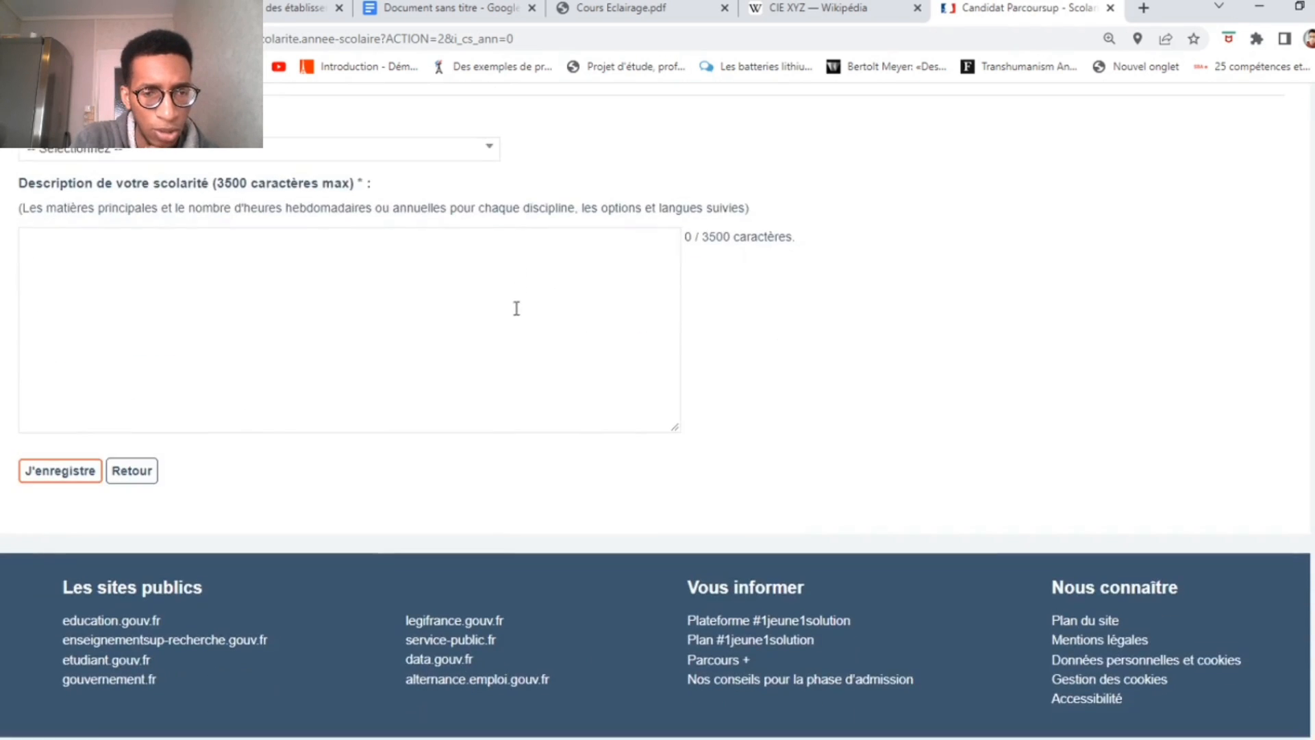
scroll(507, 294, "up", 1)
left_click(488, 239)
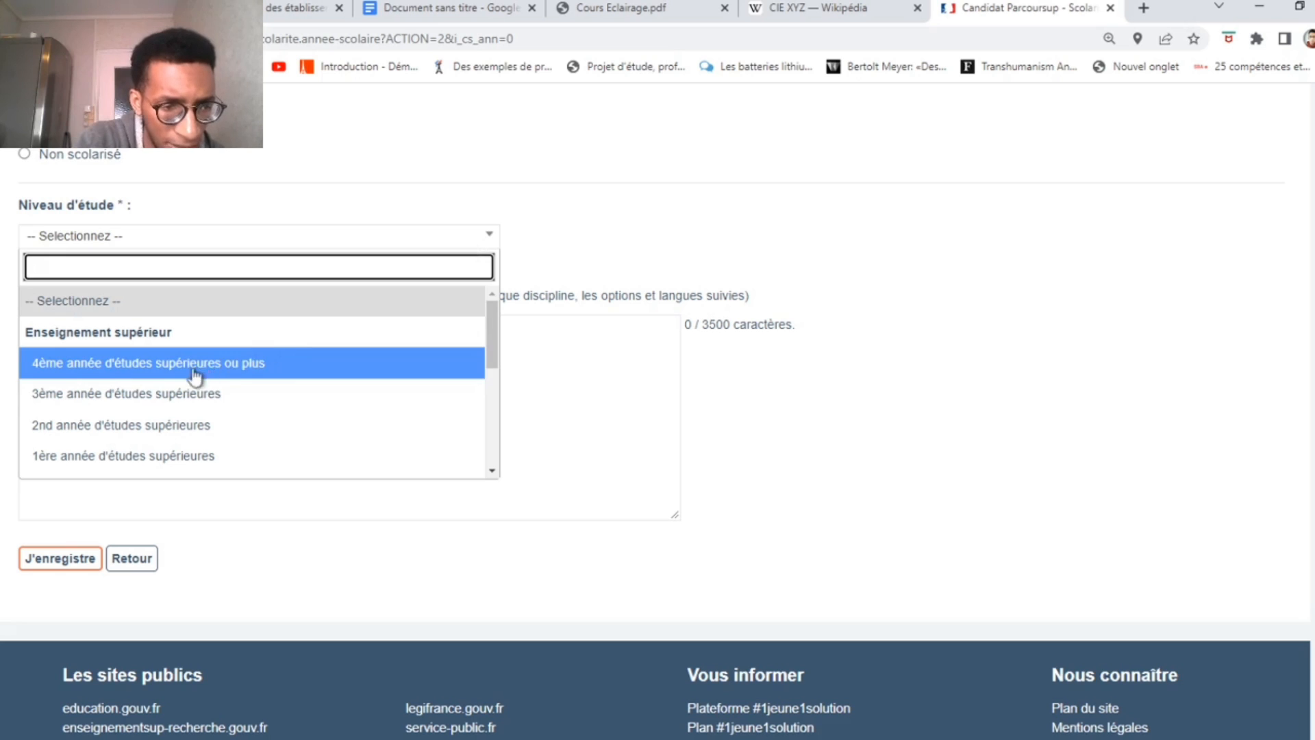
left_click(149, 426)
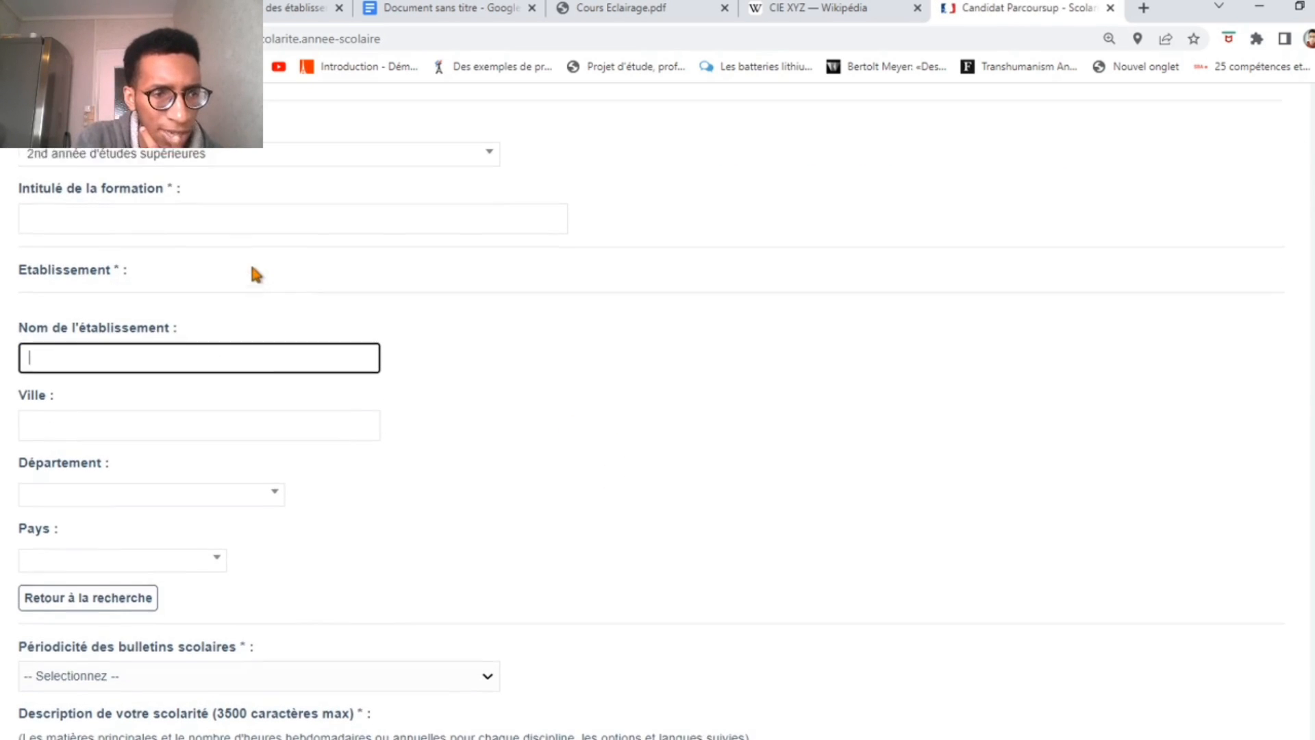
Step: Enter "Mathematique" as the title of the 2021/2022 programme
scroll(103, 253, "up", 1)
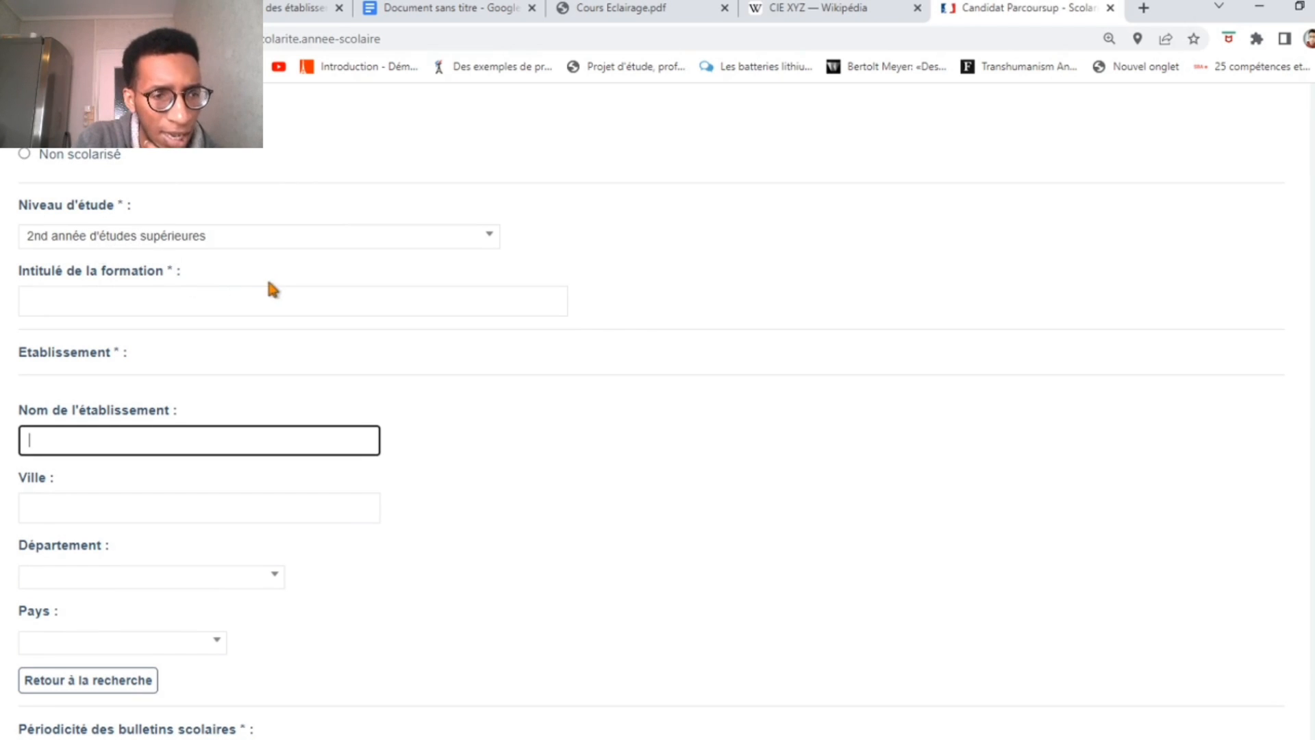
left_click(130, 302)
left_click(112, 326)
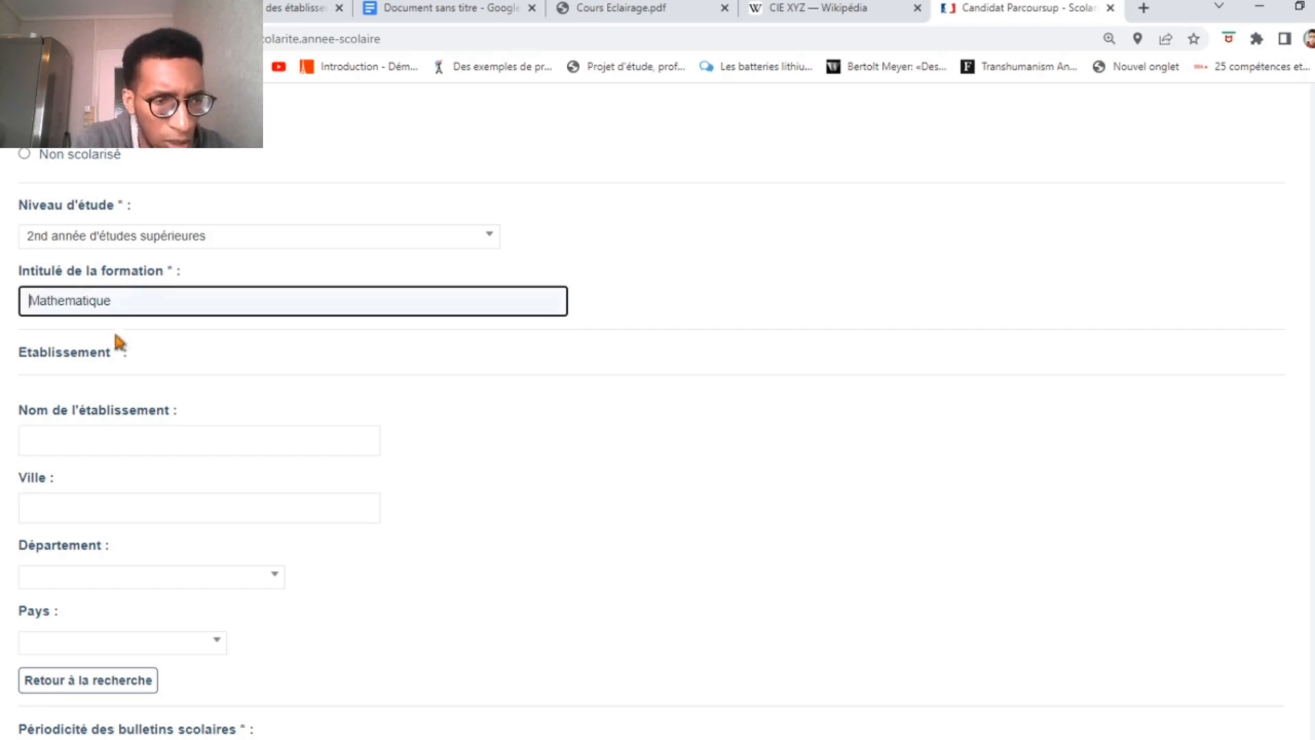
left_click(833, 252)
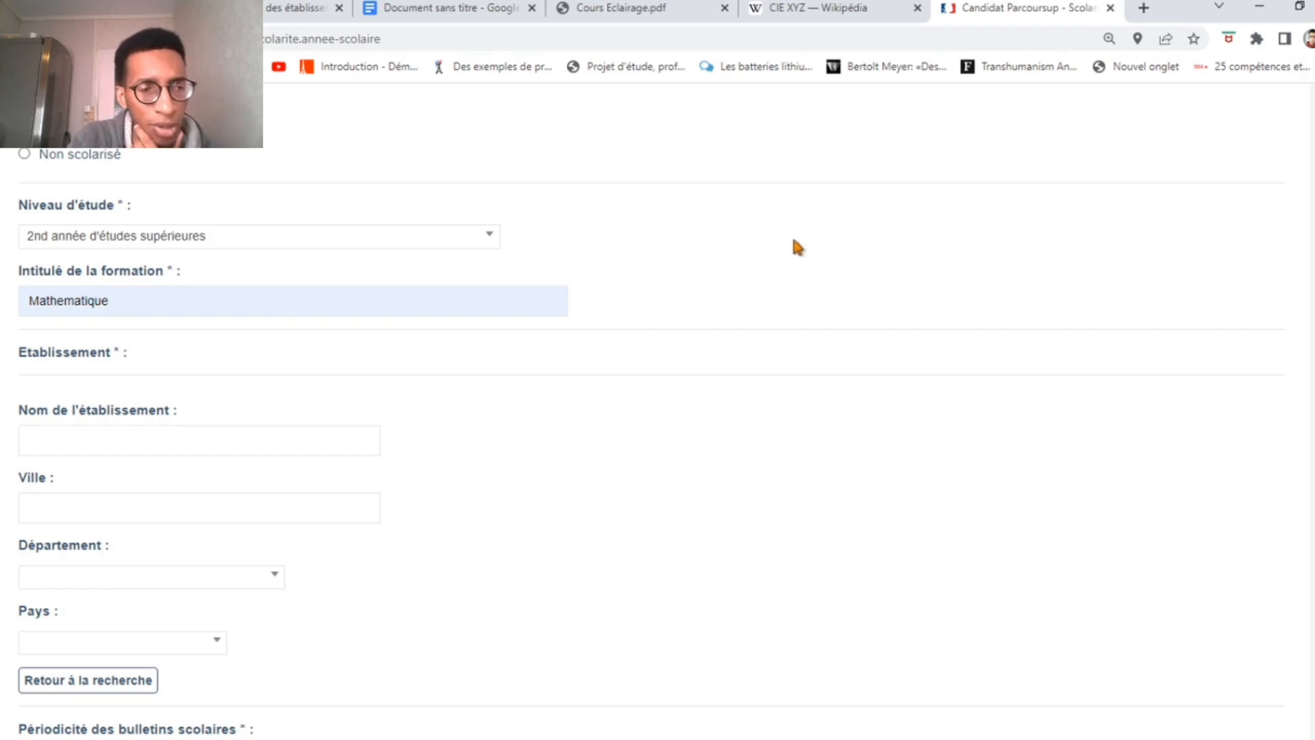
Step: Enter "Ucad" as the 2021/2022 establishment's name and "Dakar" as its city
scroll(660, 200, "down", 2)
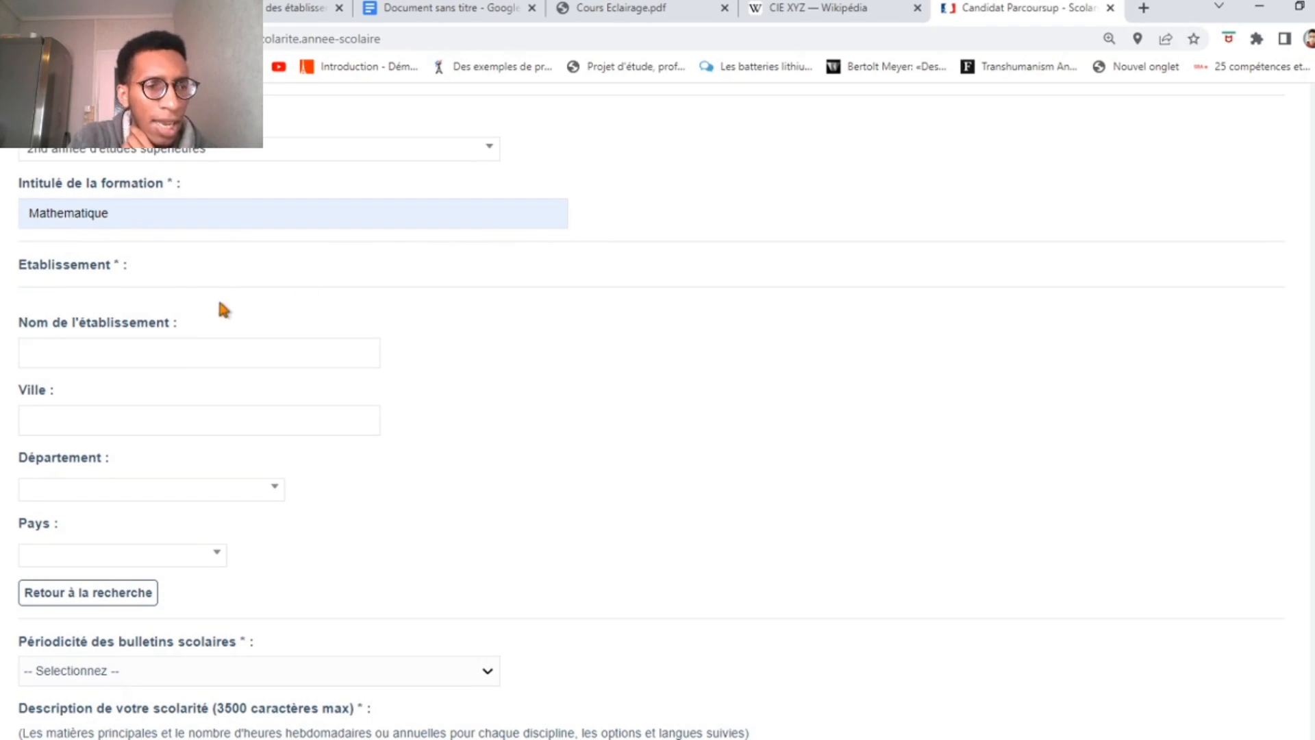
left_click(159, 352)
type("Ucad")
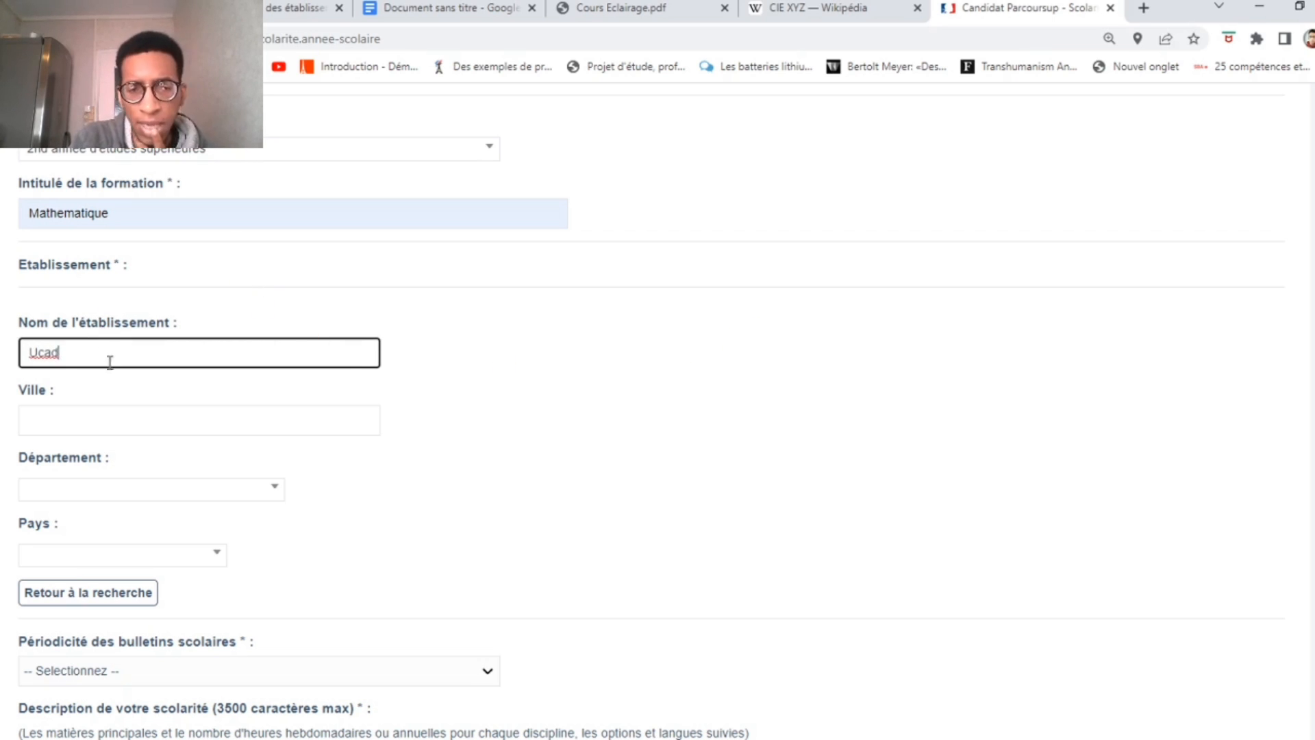
scroll(96, 326, "down", 1)
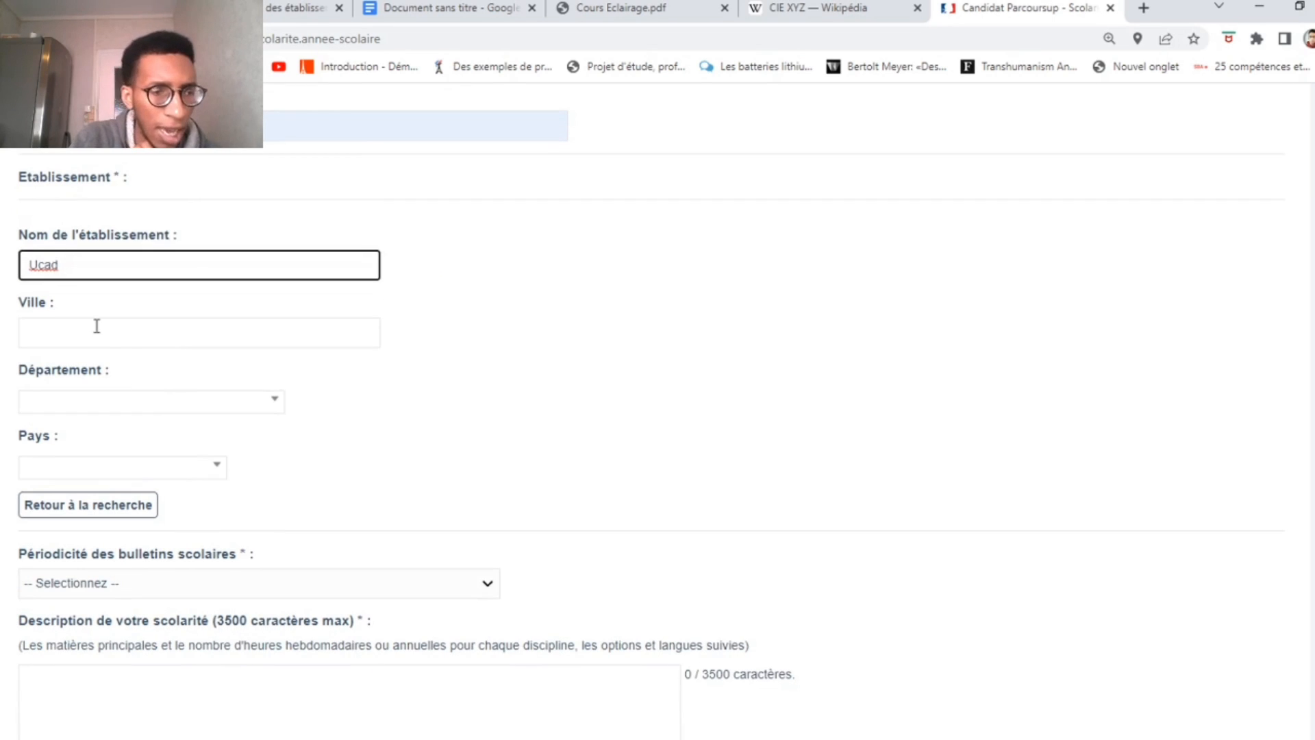
left_click(122, 333)
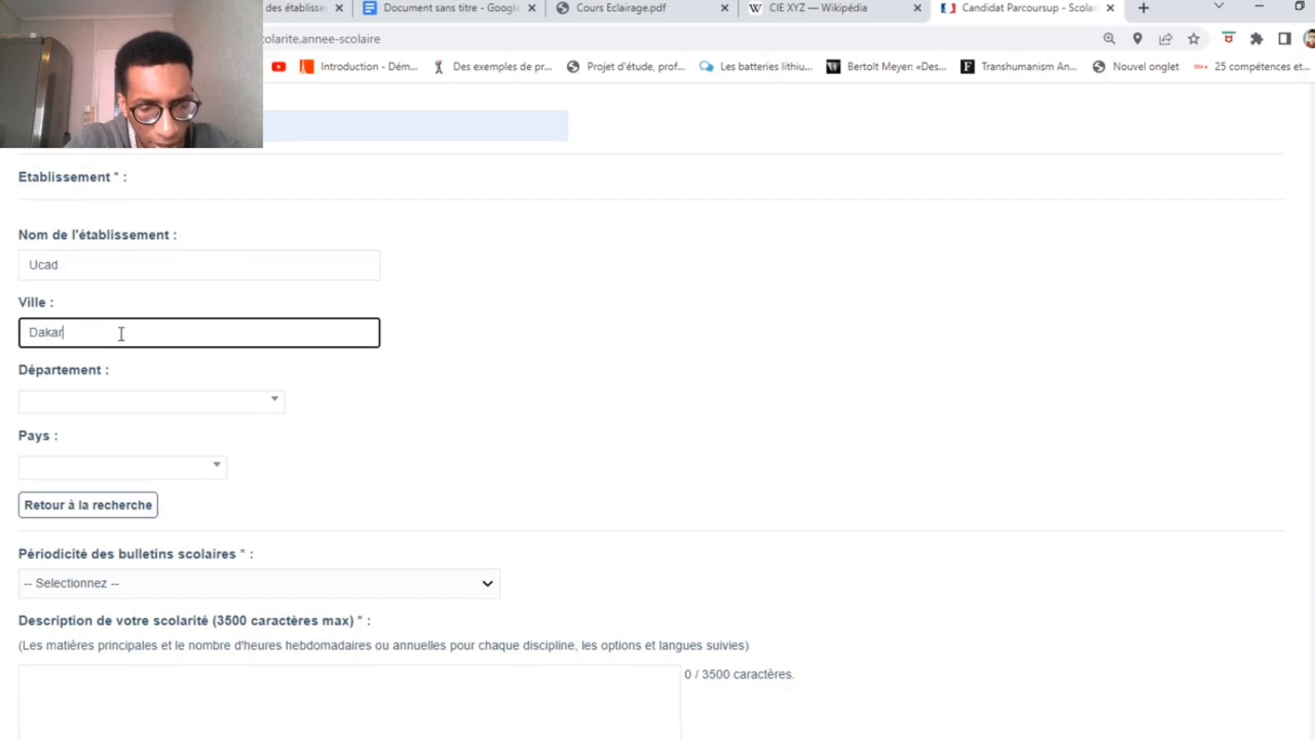
left_click(808, 315)
Step: Set the establishment's department to "99 - Etranger" and its country to Sénégal
scroll(626, 299, "down", 2)
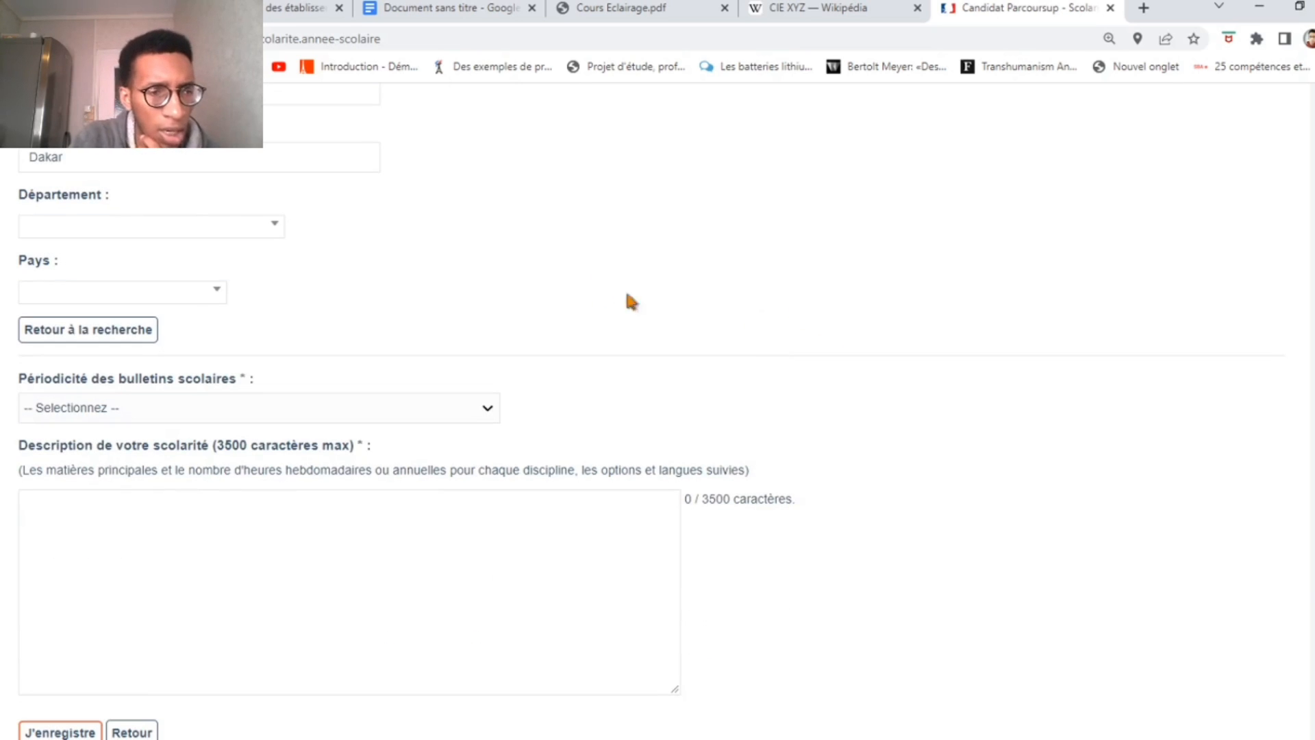
left_click(184, 233)
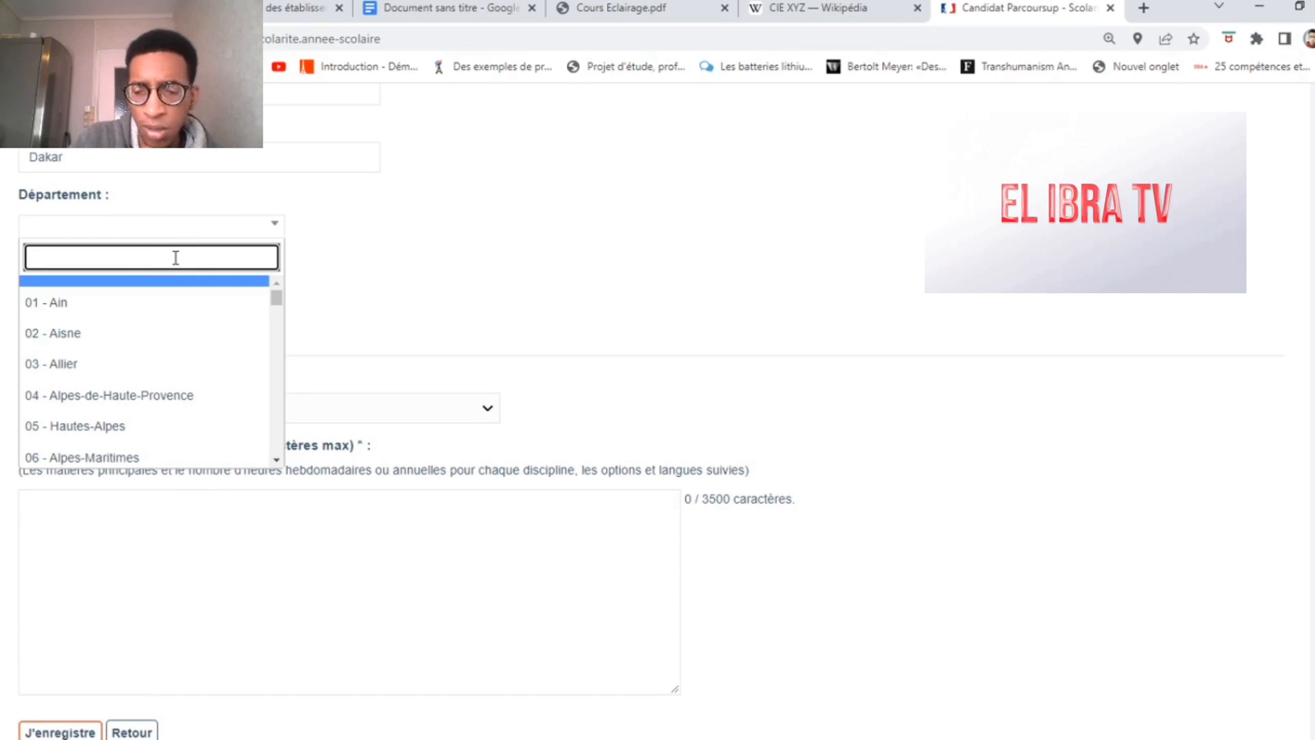
type("99")
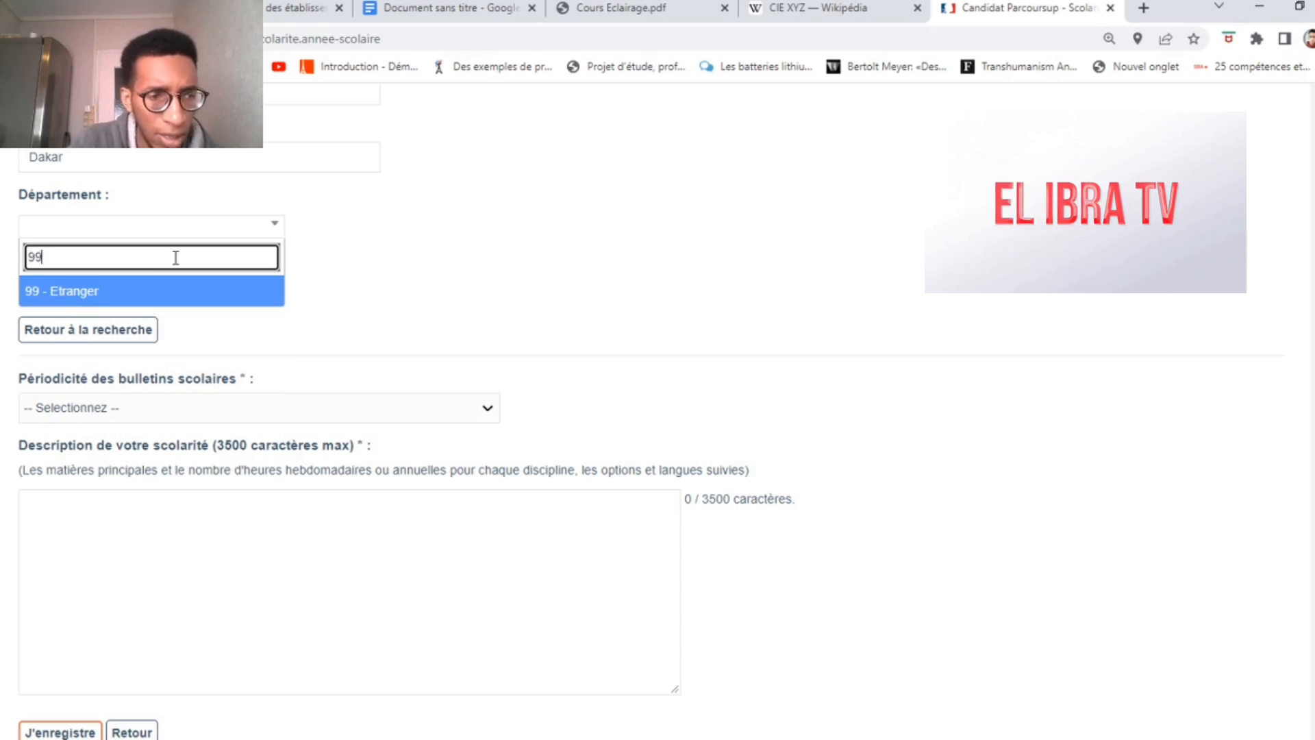
left_click(127, 296)
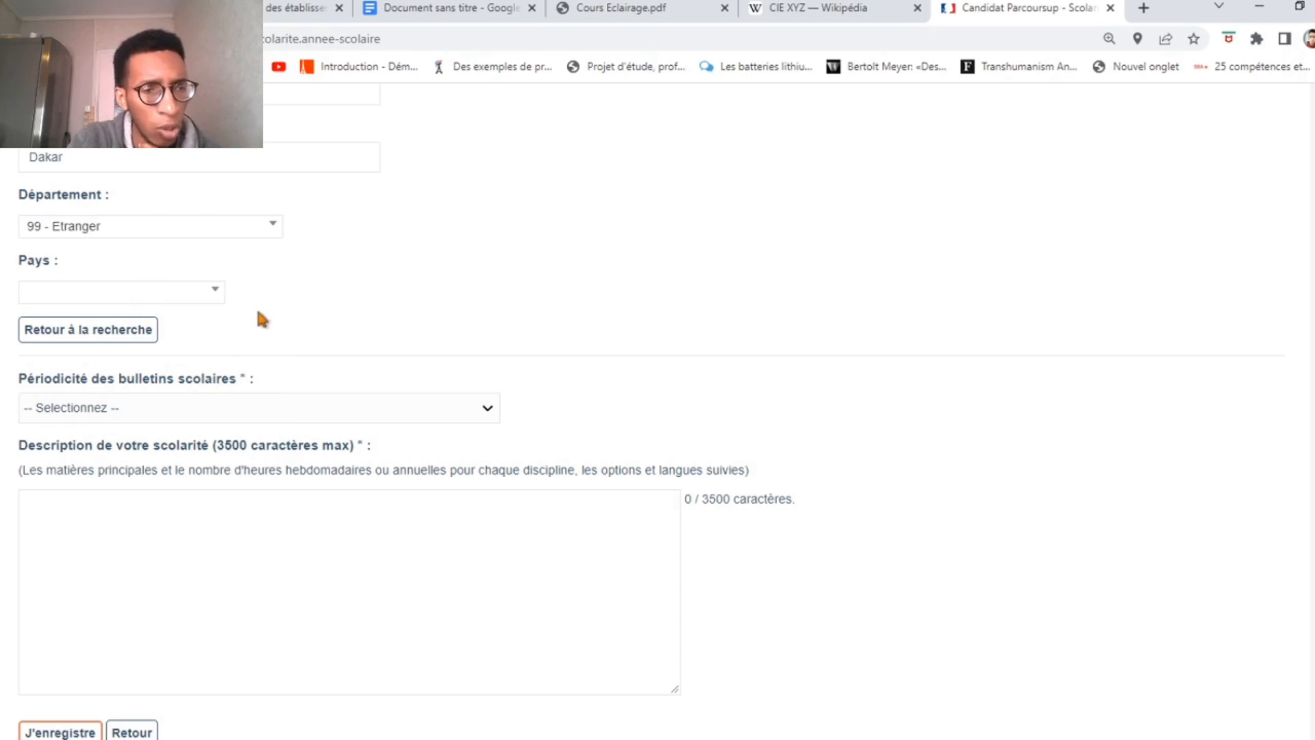
left_click(220, 294)
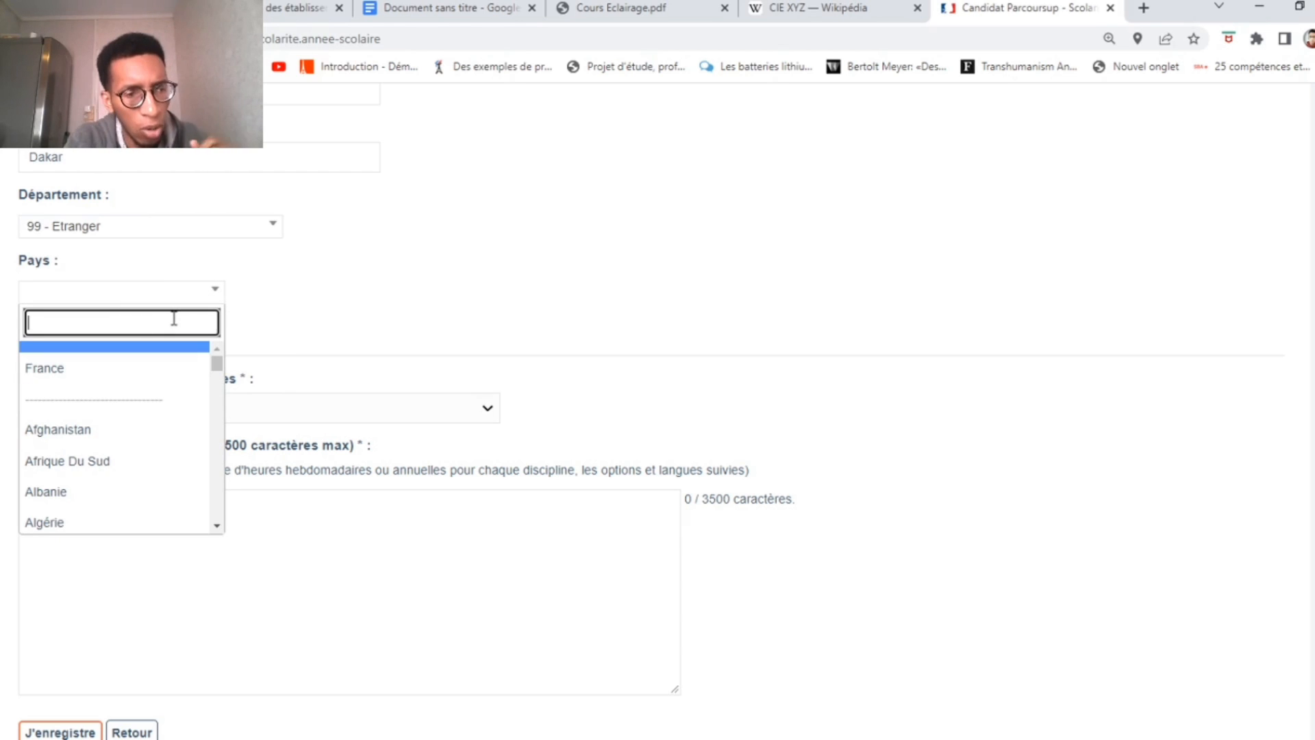
type("se")
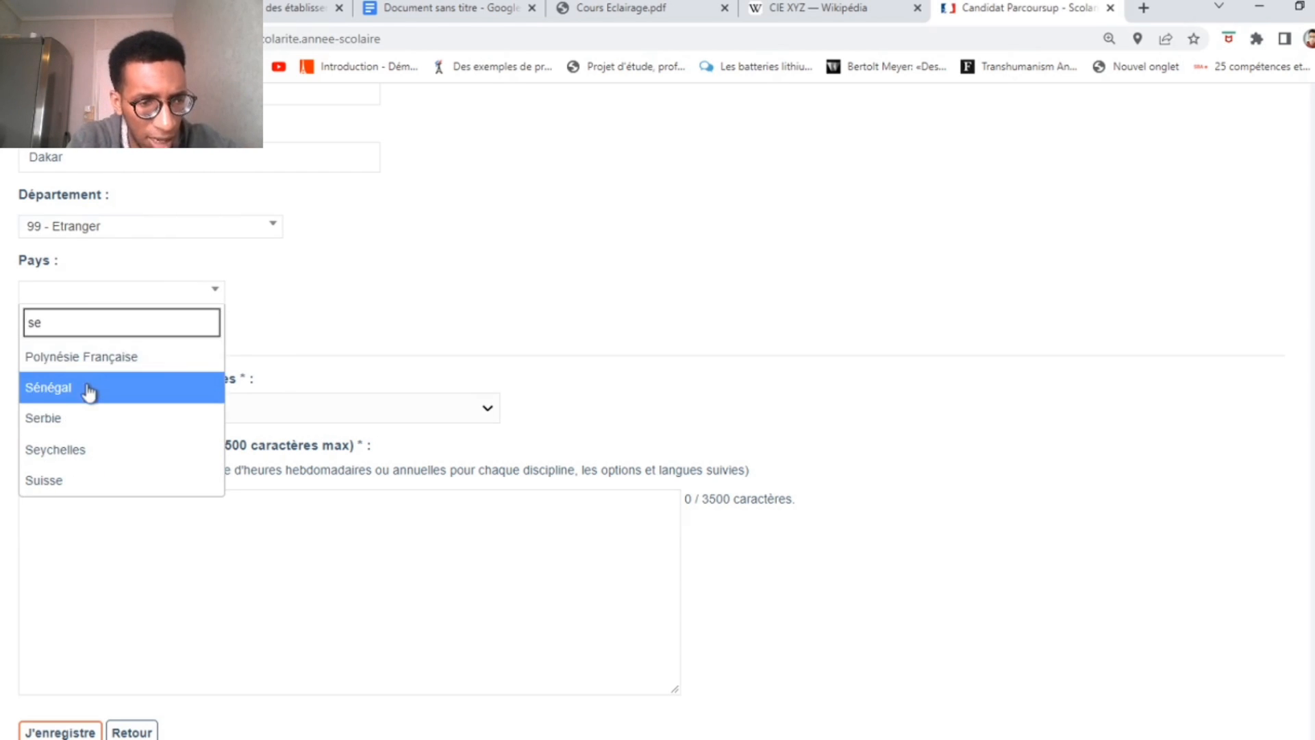
left_click(88, 387)
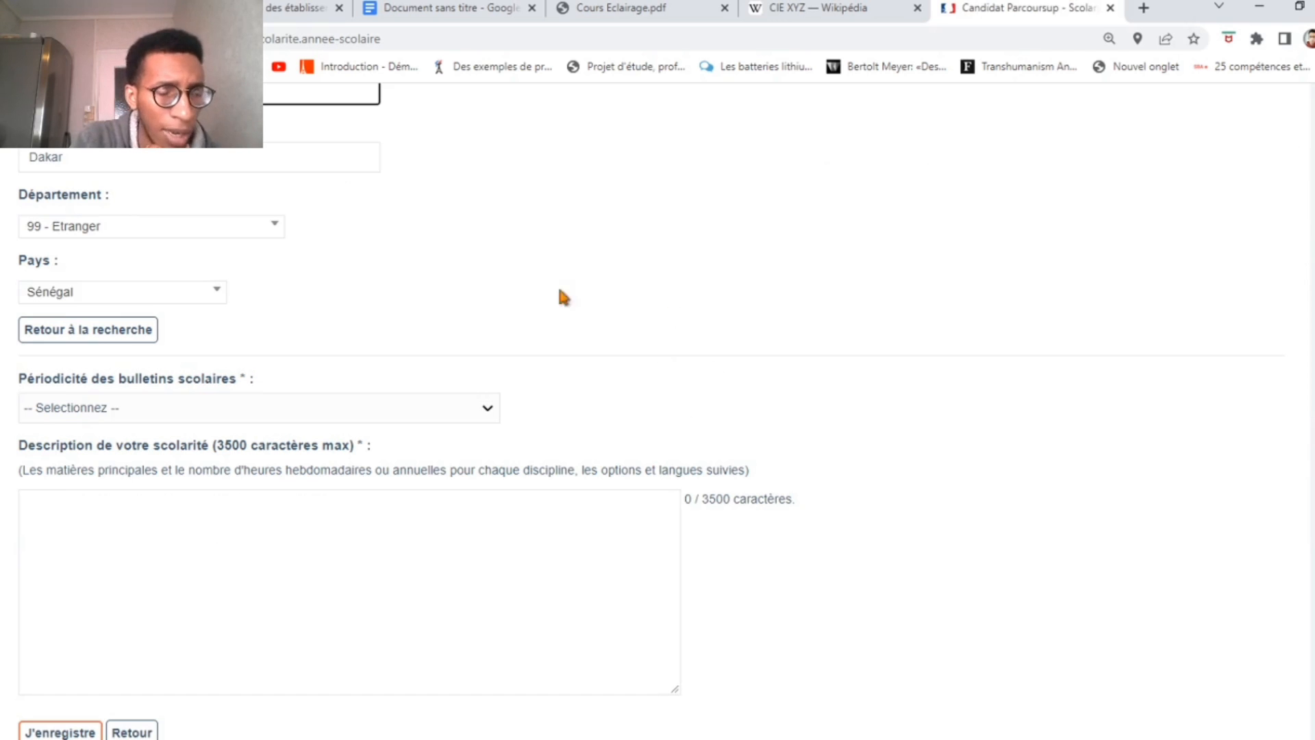
Step: Set the frequency of the 2021/2022 school reports to "En semestres"
scroll(348, 269, "up", 6)
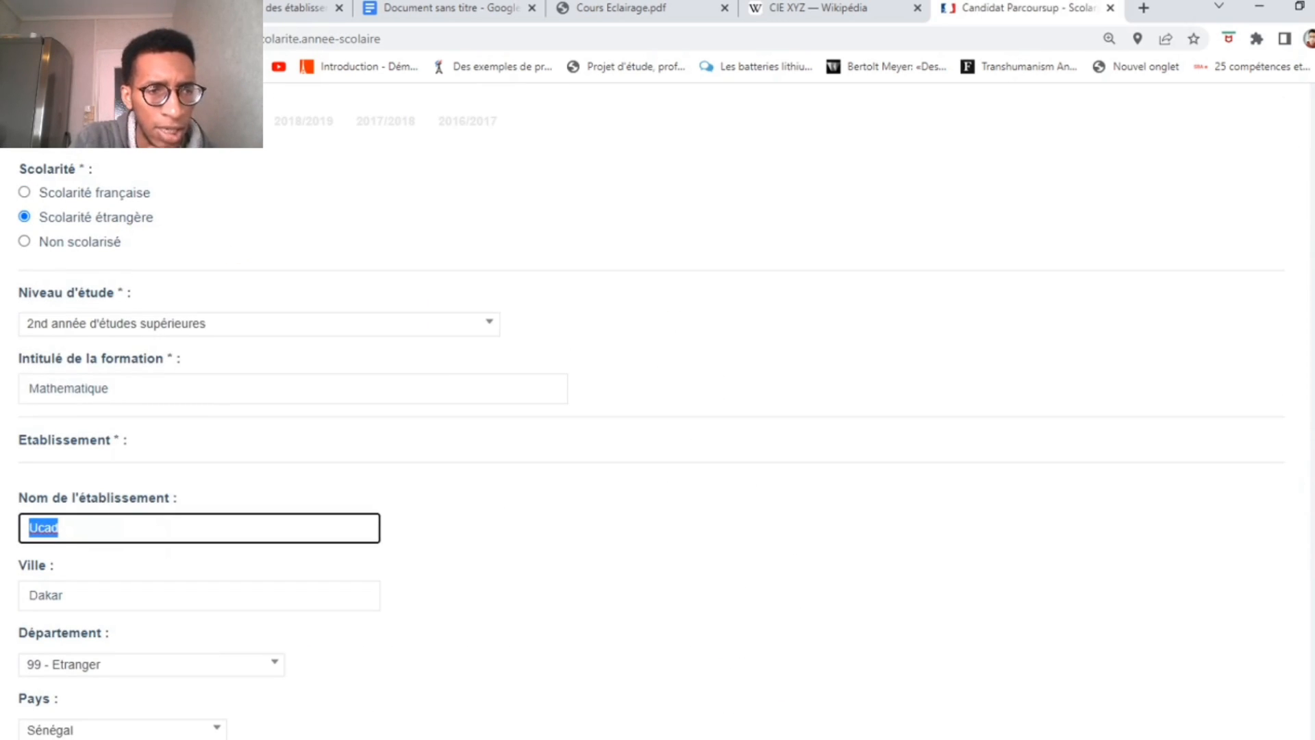
scroll(148, 266, "down", 8)
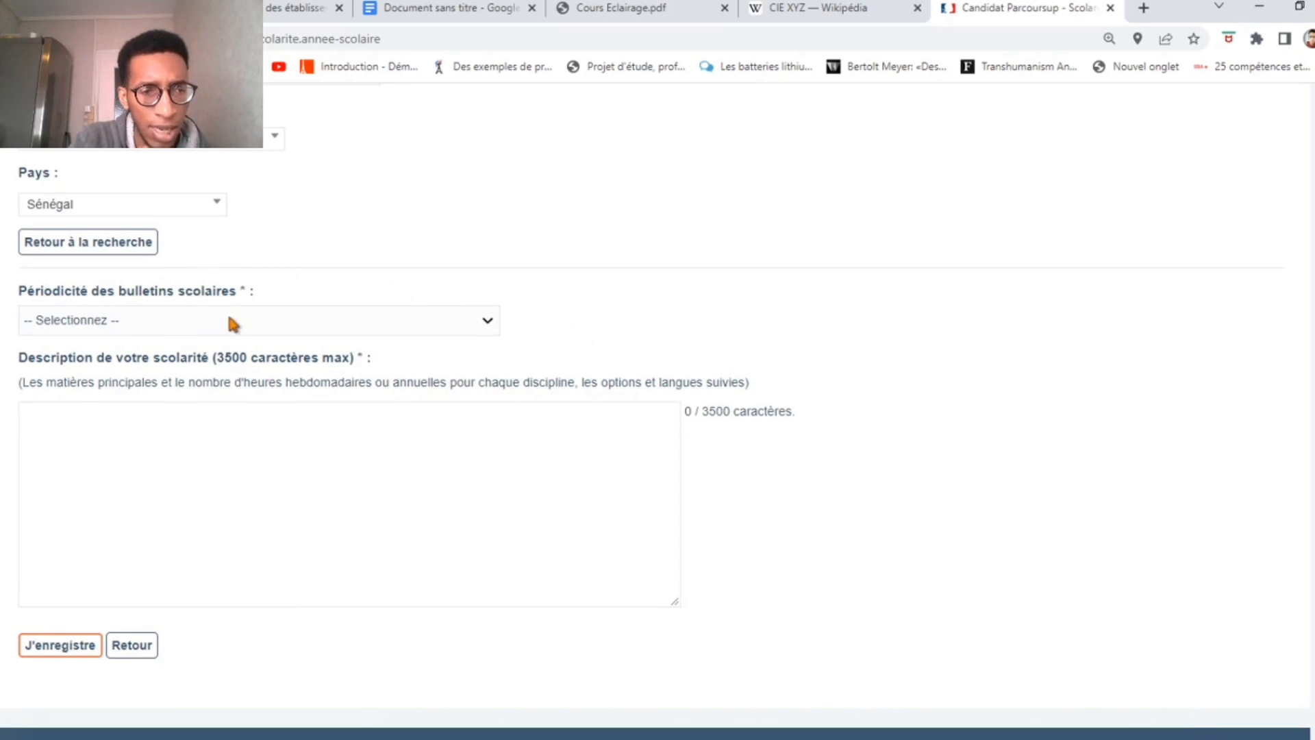
left_click(489, 325)
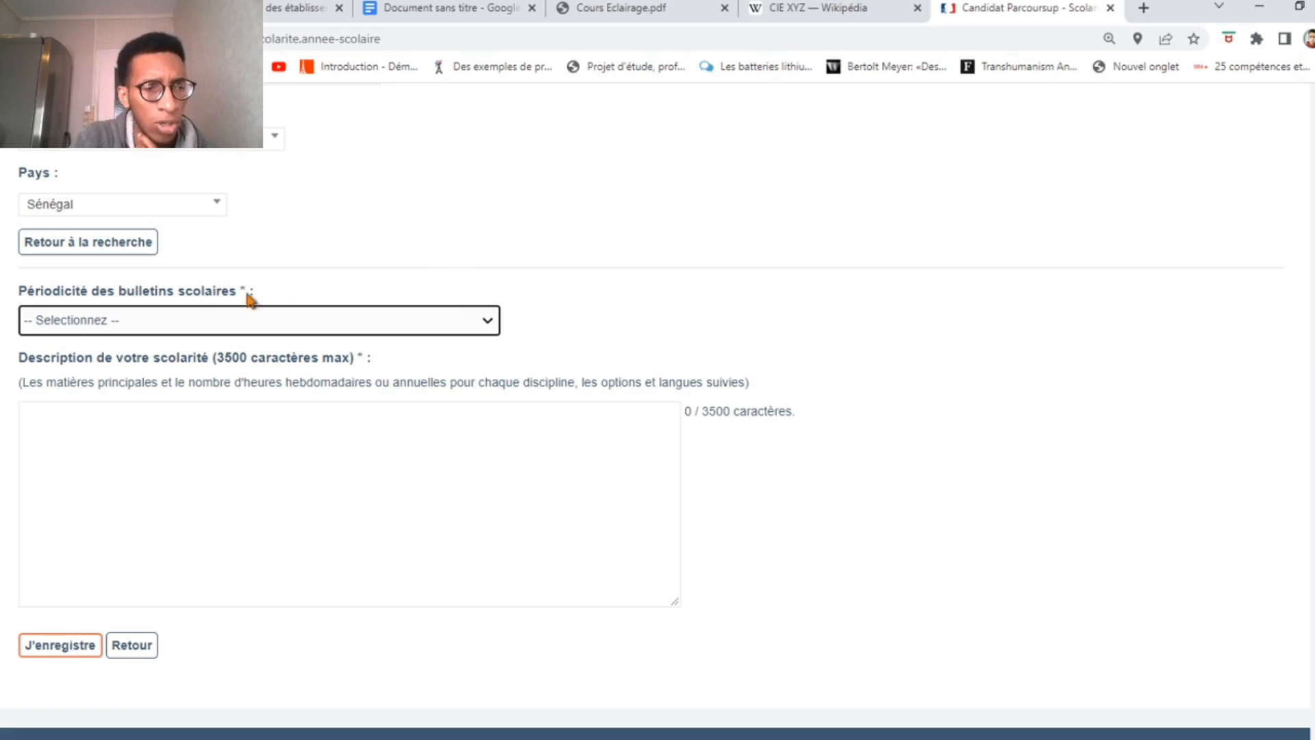
left_click(95, 378)
Step: Fill in the schooling description with the subjects Analyse, Algebre, Proba and Informatique, each on its own line
scroll(440, 331, "down", 1)
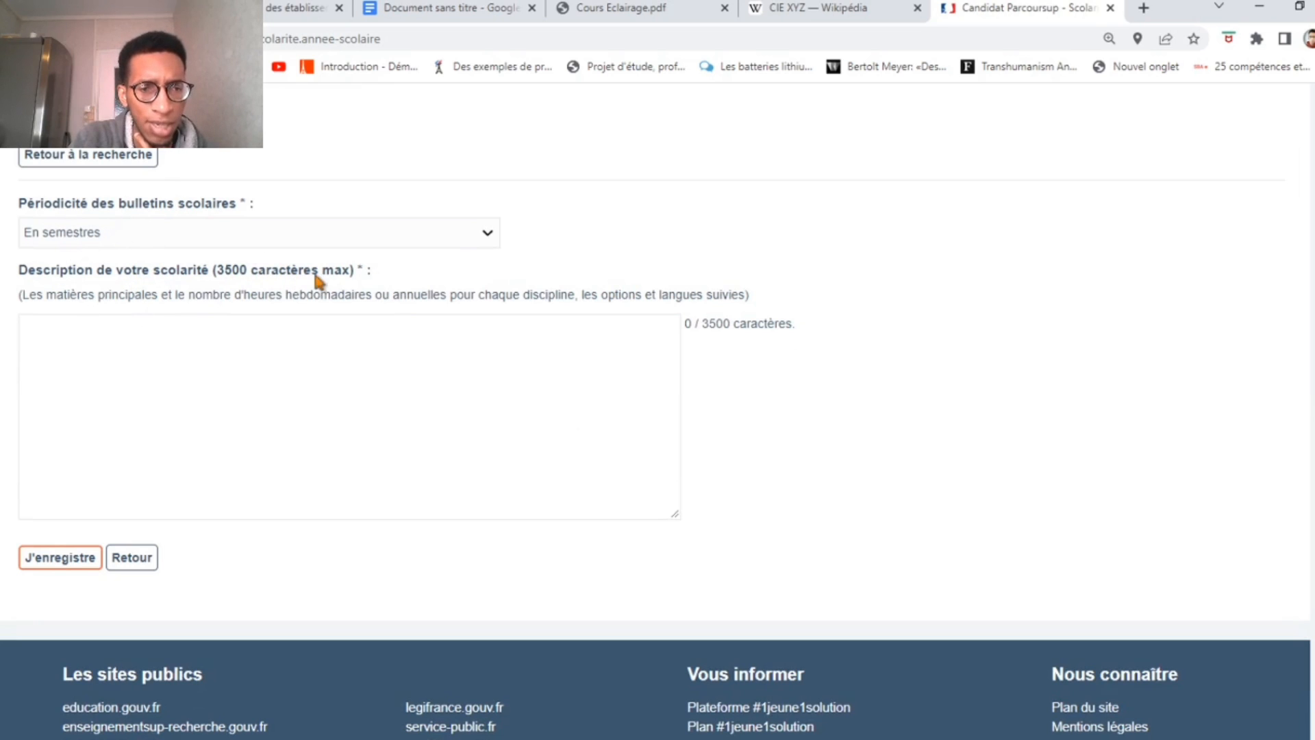
left_click(281, 350)
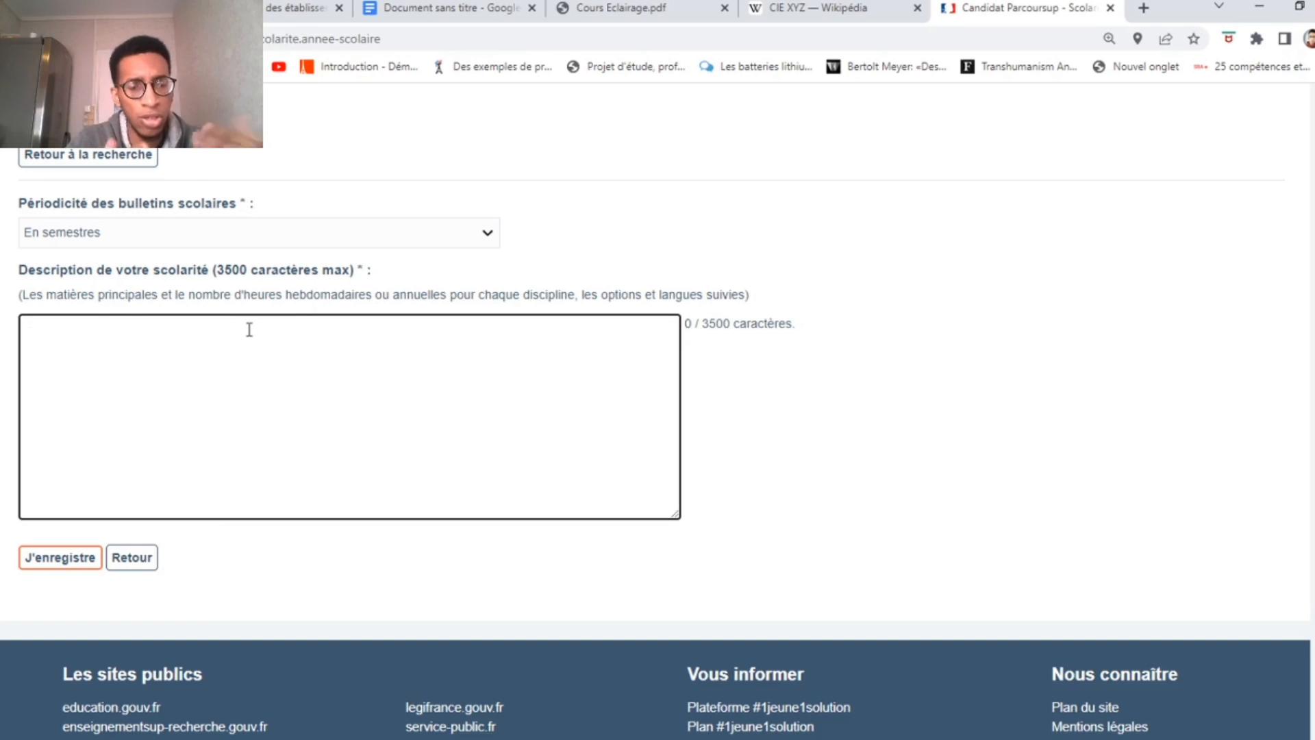
type("A")
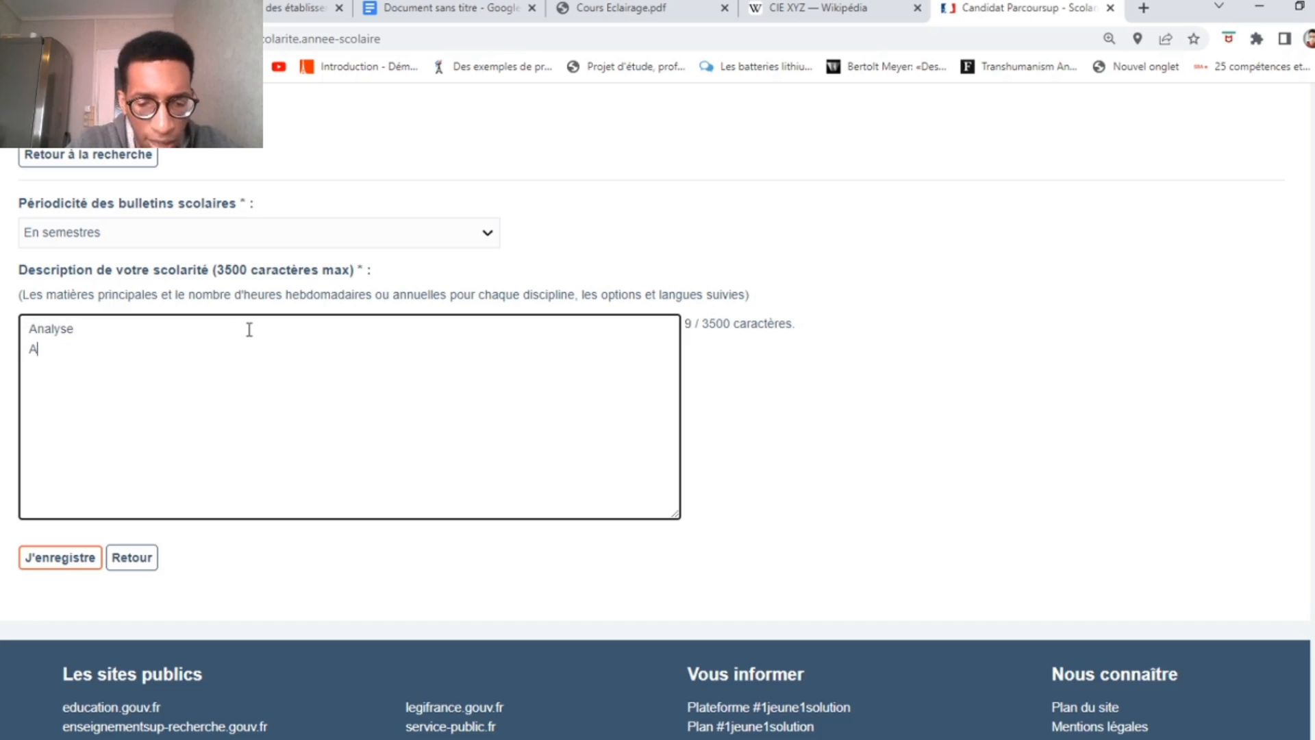
type("nalyse")
key("Return")
type("Algebre")
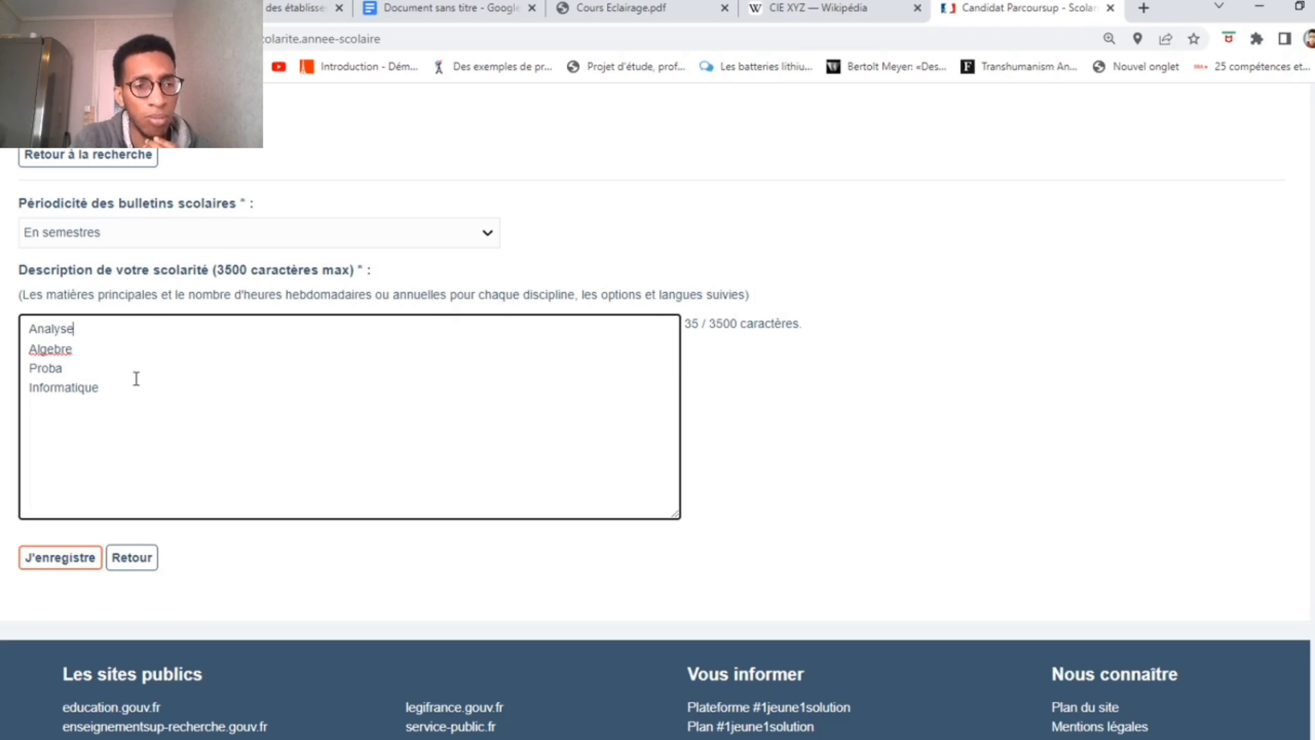
scroll(123, 363, "down", 1)
left_click_drag(28, 242, 103, 306)
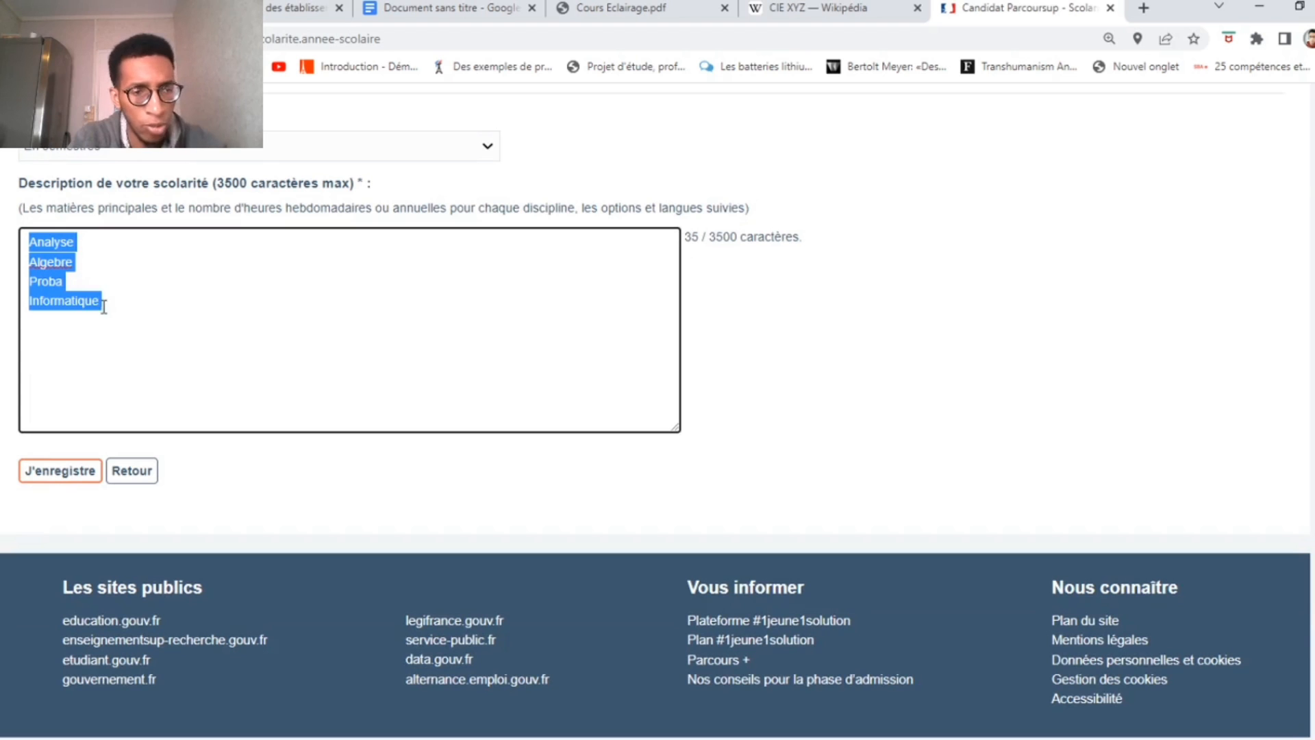
left_click(176, 322)
Step: Save the 2021/2022 schooling record and continue to the 2020/2021 school year
left_click(48, 474)
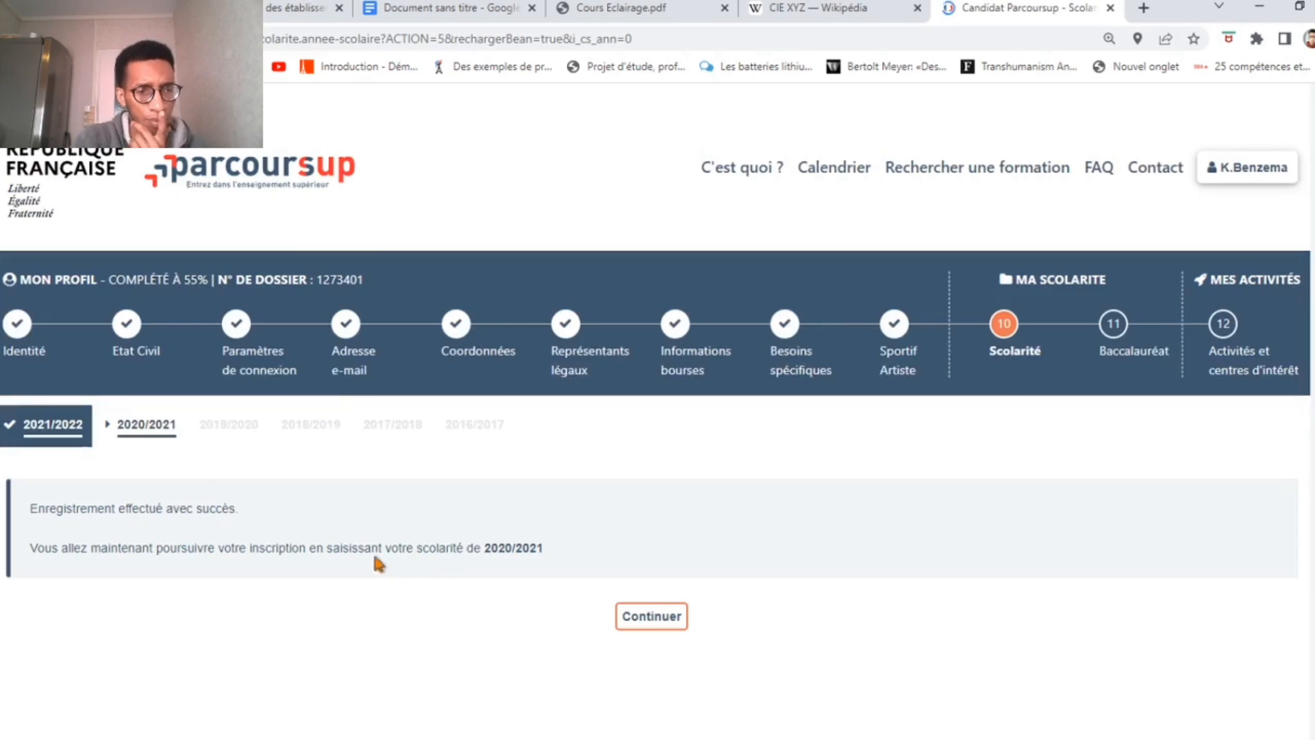
scroll(470, 524, "down", 2)
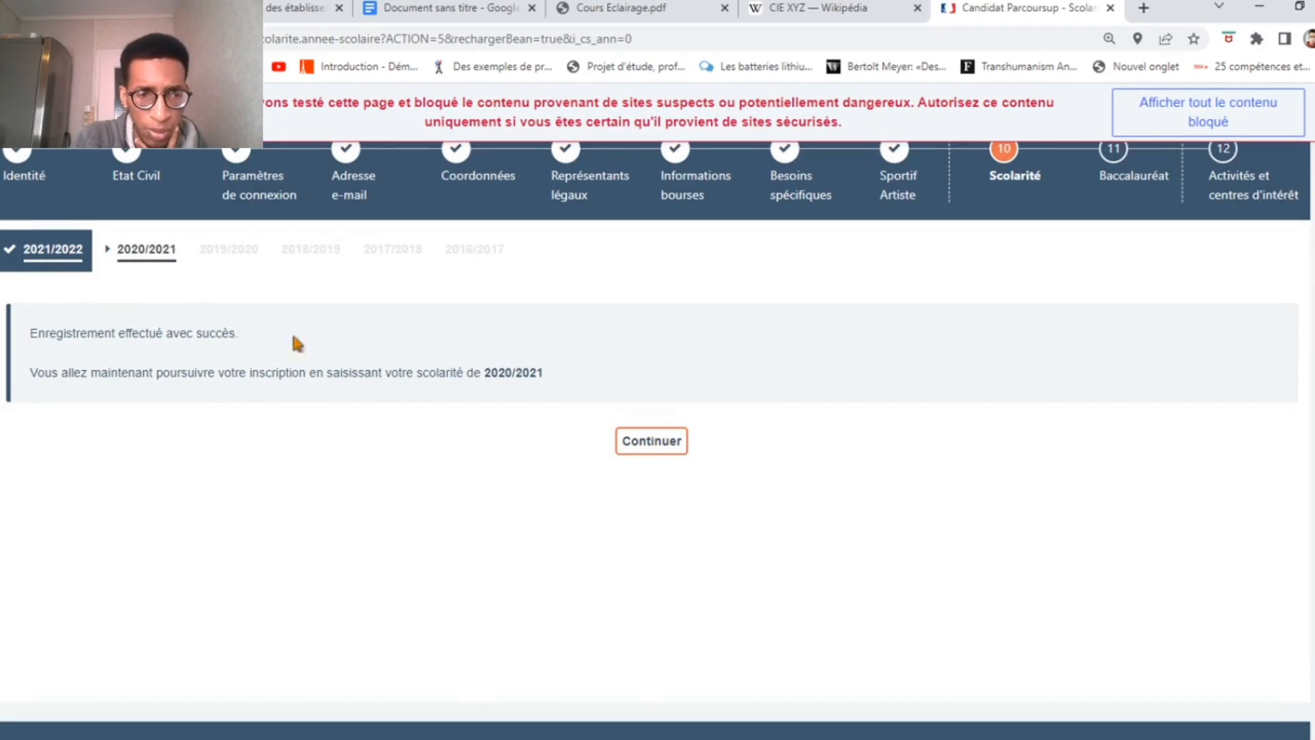
left_click(642, 451)
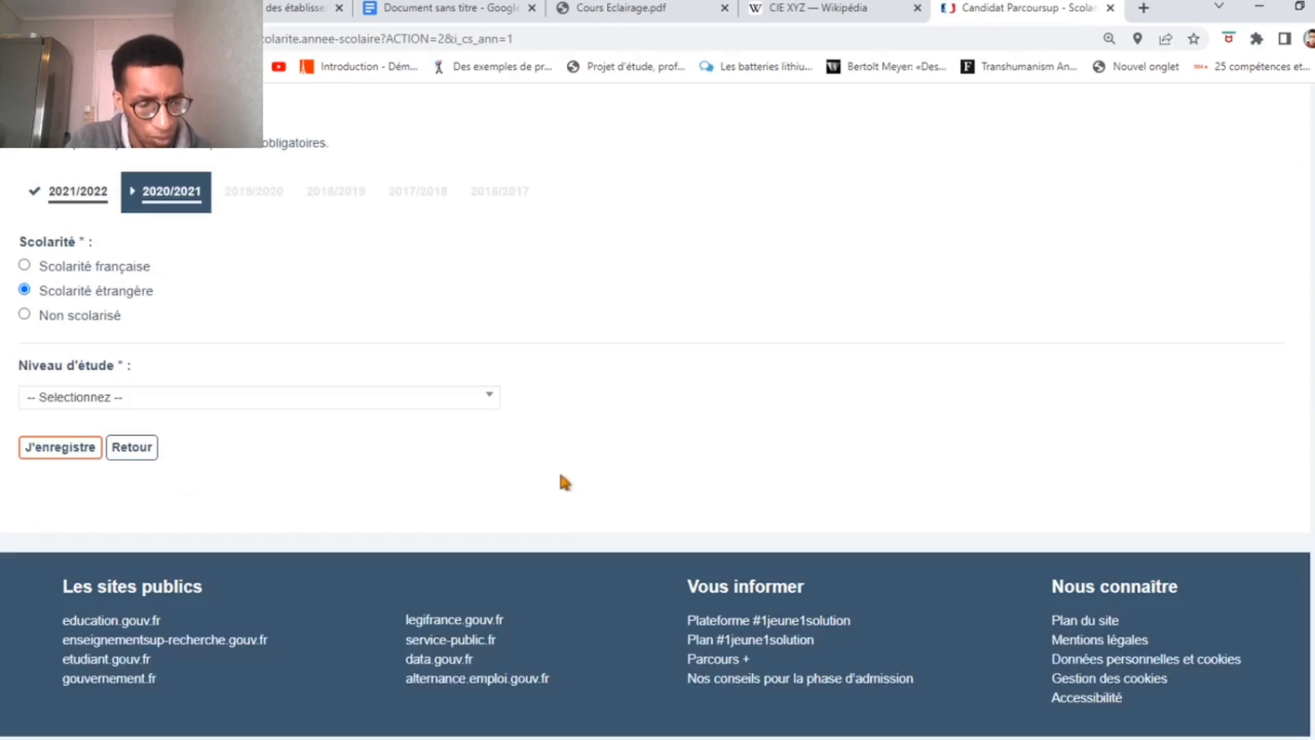
Step: Set the 2020/2021 study level to "1ère année d'études supérieures"
scroll(523, 466, "up", 4)
scroll(295, 415, "down", 2)
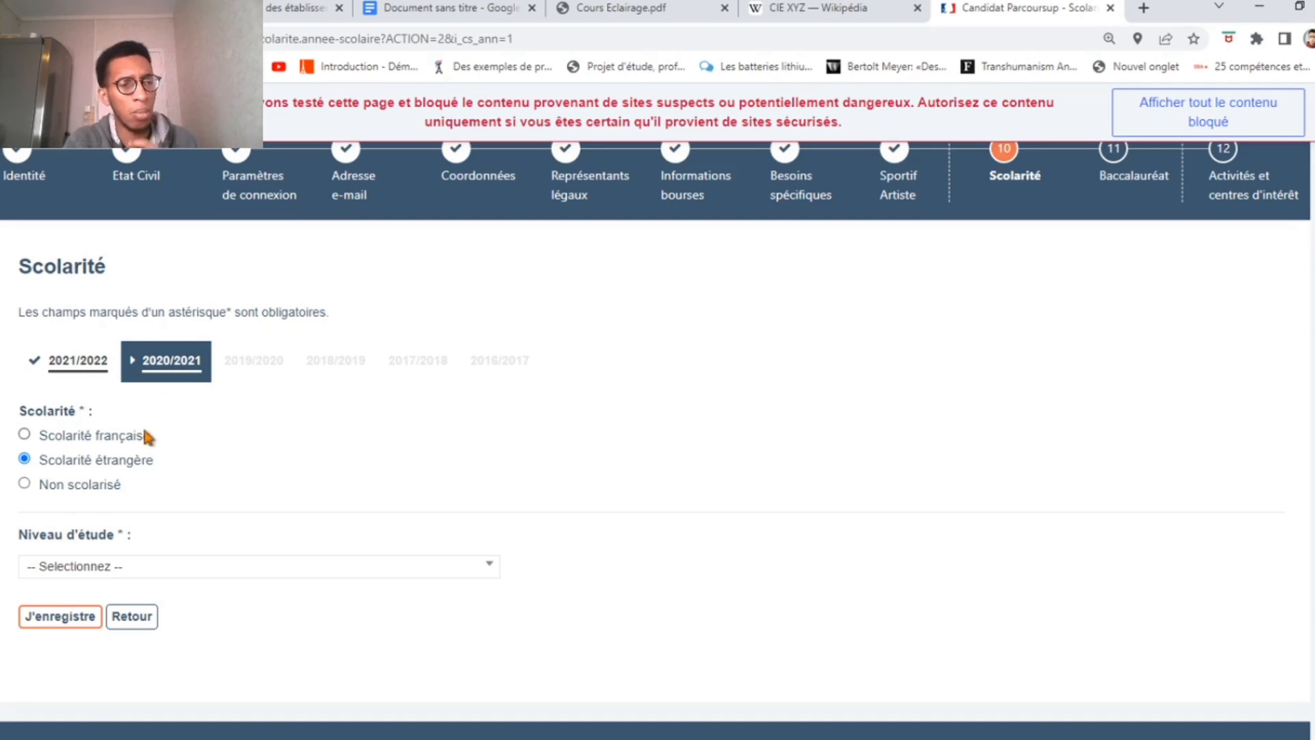
scroll(147, 436, "down", 1)
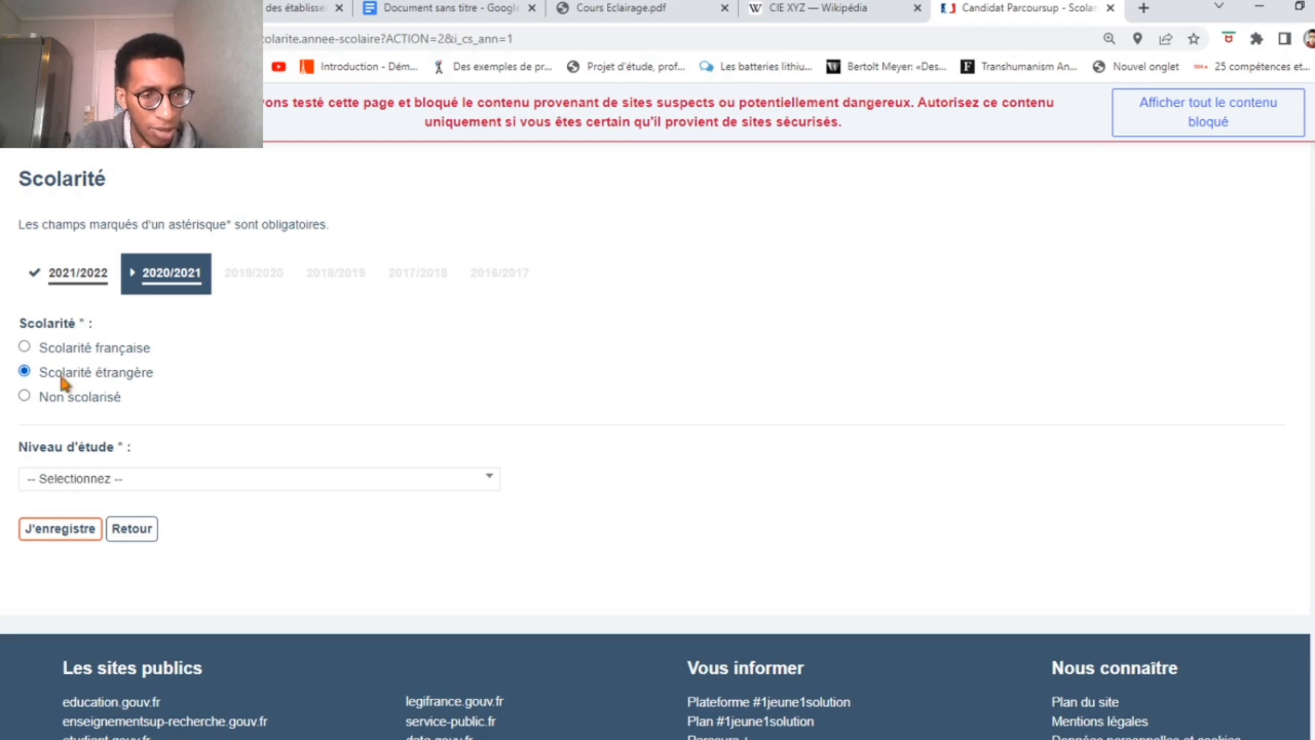
scroll(158, 371, "down", 1)
left_click(133, 403)
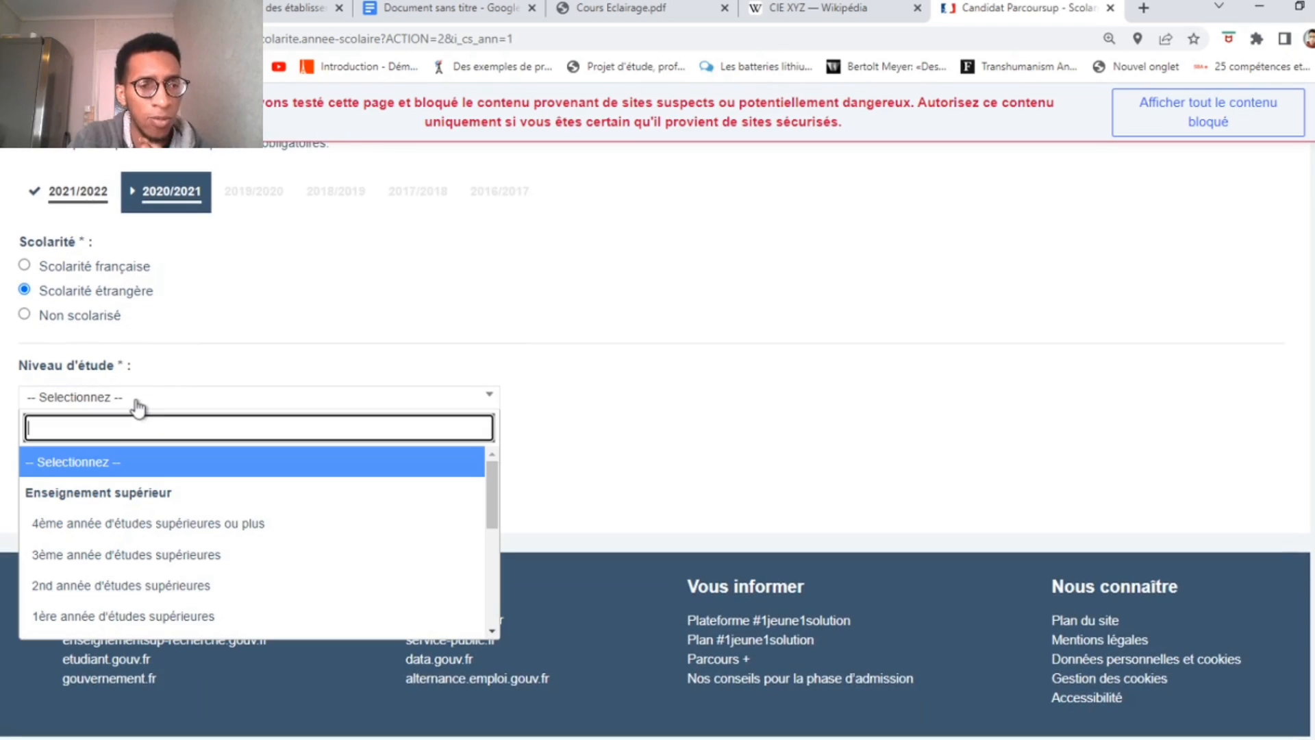
left_click(152, 625)
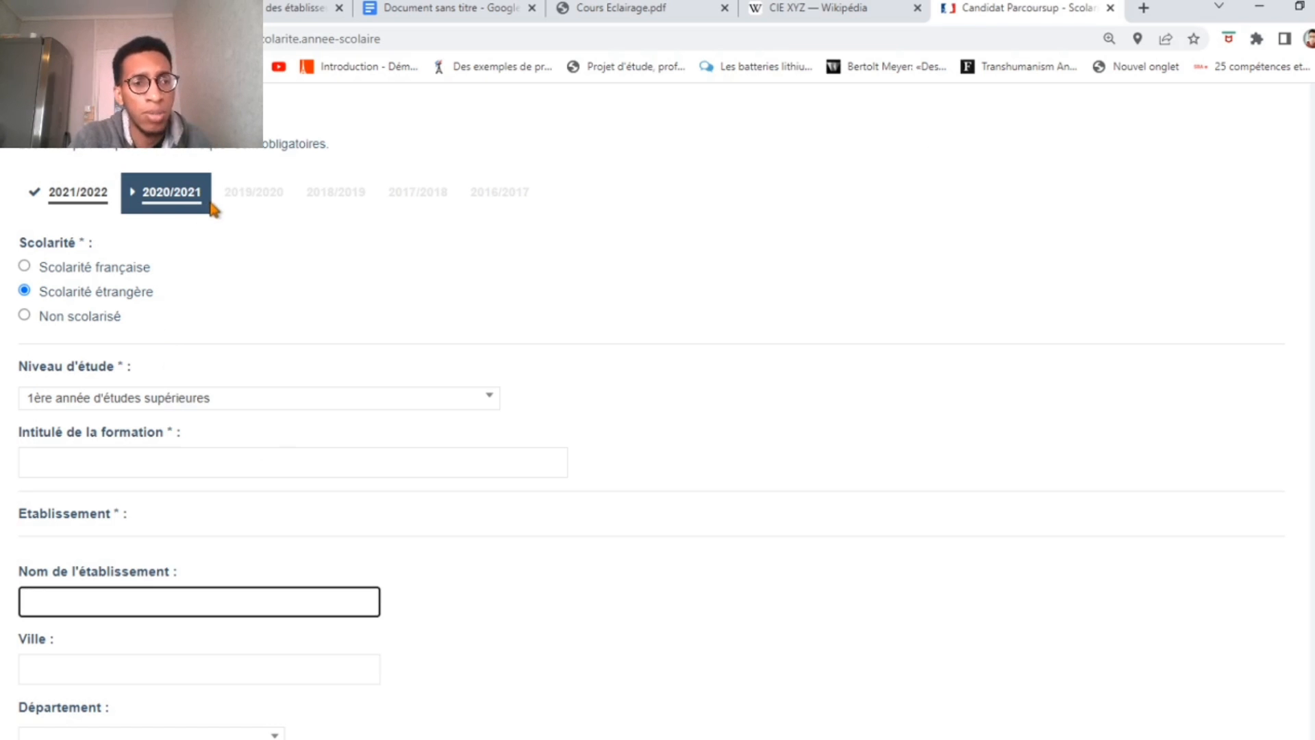
Step: Enter "Mathematique" as the title of the 2020/2021 training programme
scroll(214, 237, "down", 5)
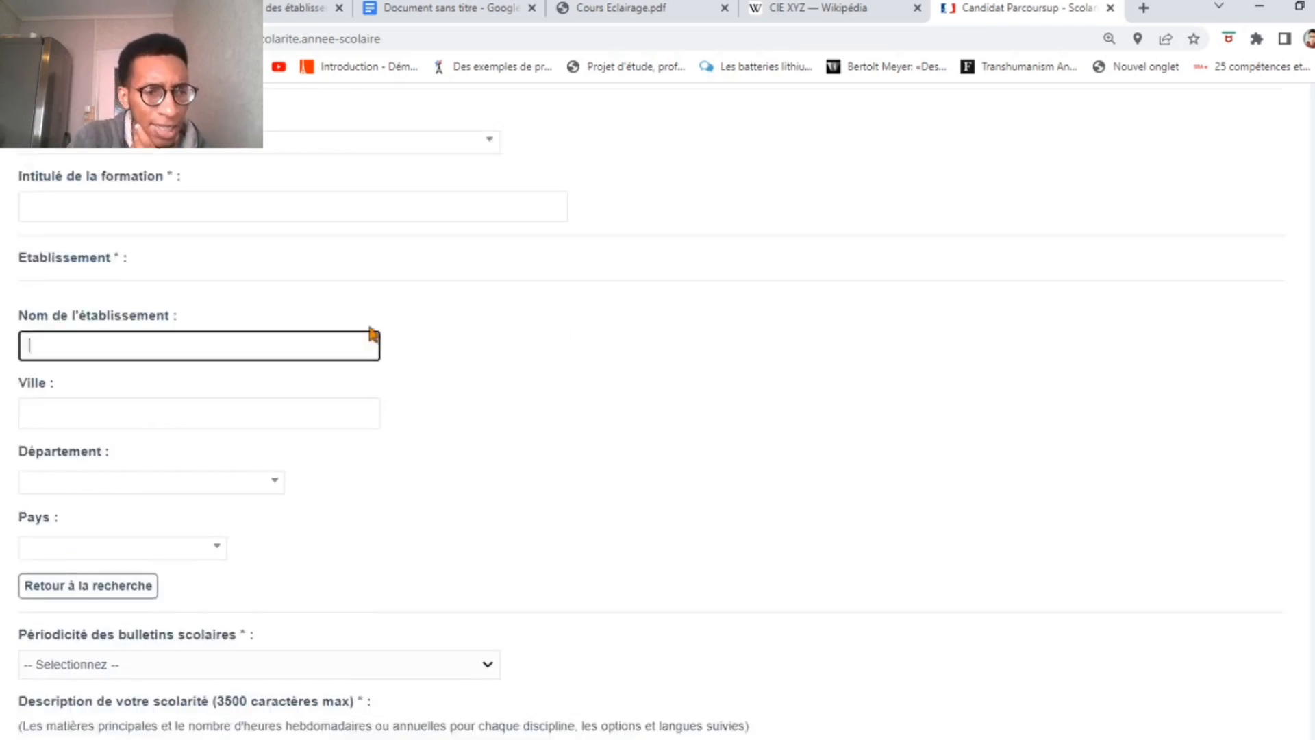
scroll(159, 285, "up", 3)
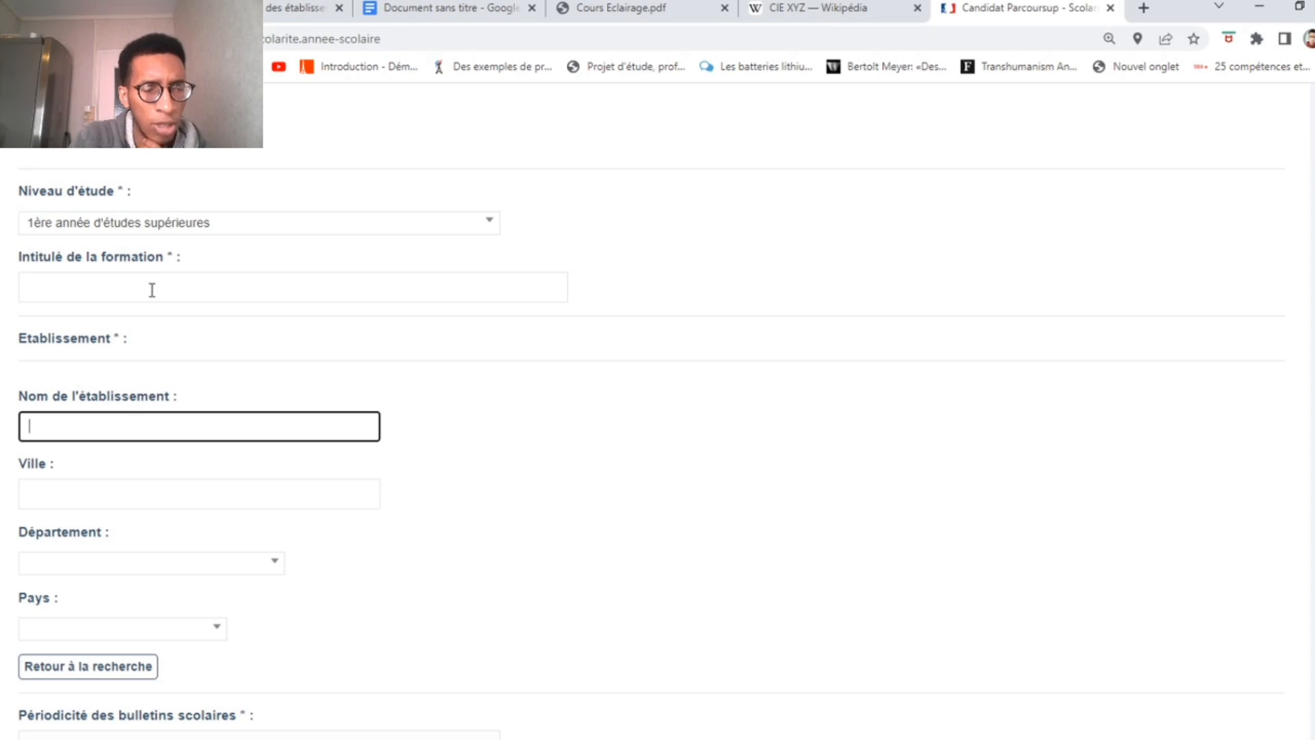
left_click(152, 290)
left_click(114, 322)
left_click(622, 308)
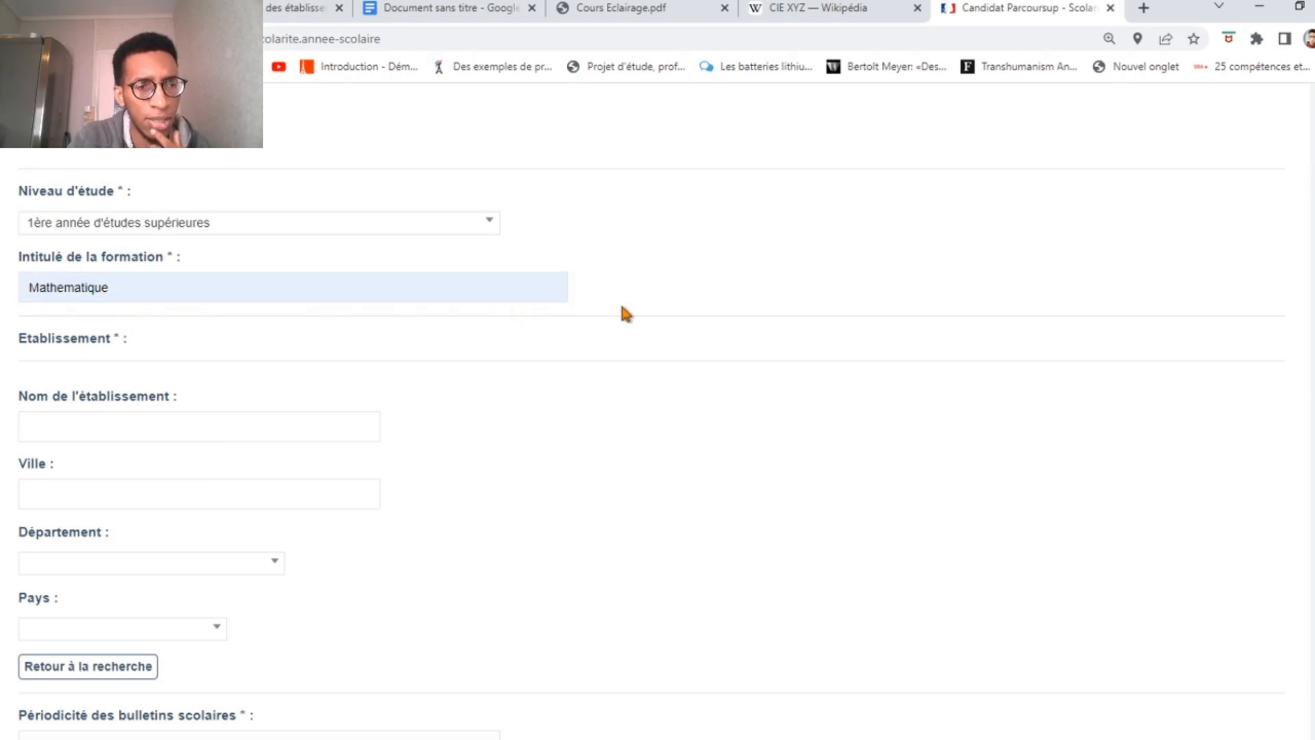
Step: Enter UCAD as the 2020/2021 institution's name and Dakar as its city
scroll(538, 316, "down", 1)
left_click(108, 336)
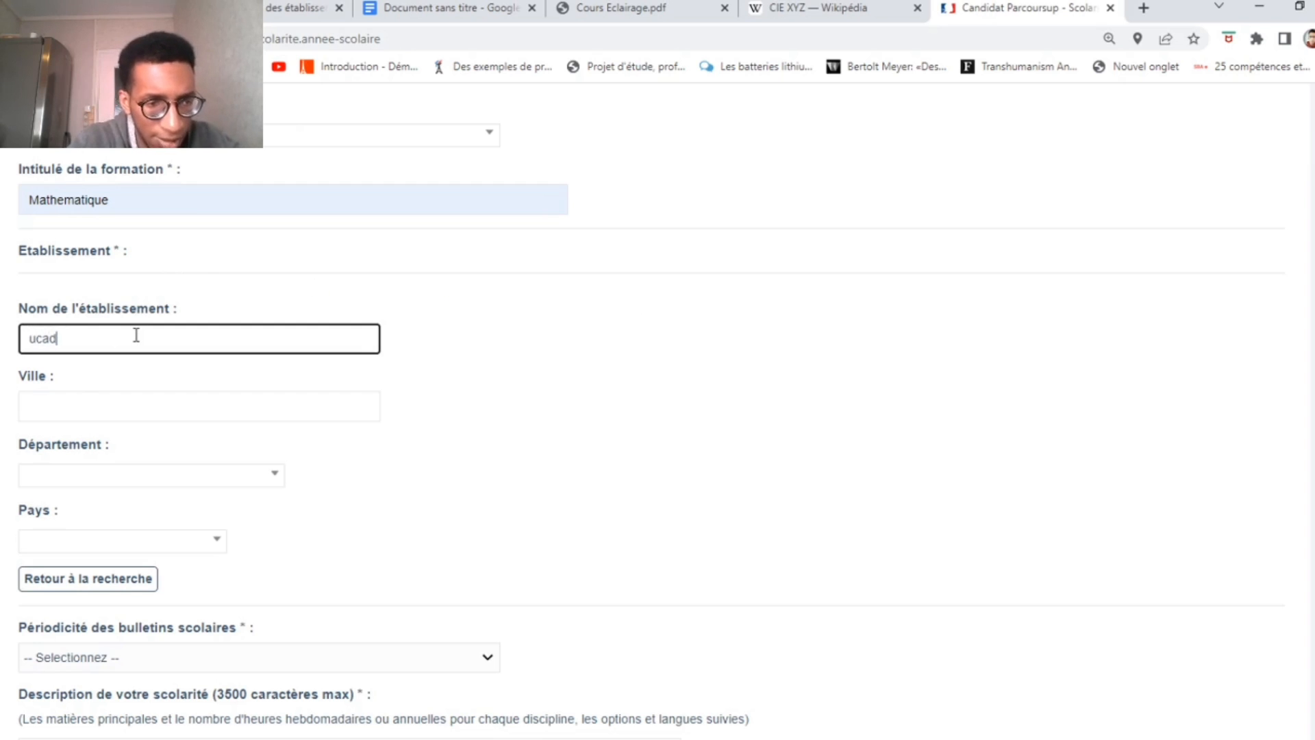
type("ucad")
left_click(68, 388)
left_click(309, 402)
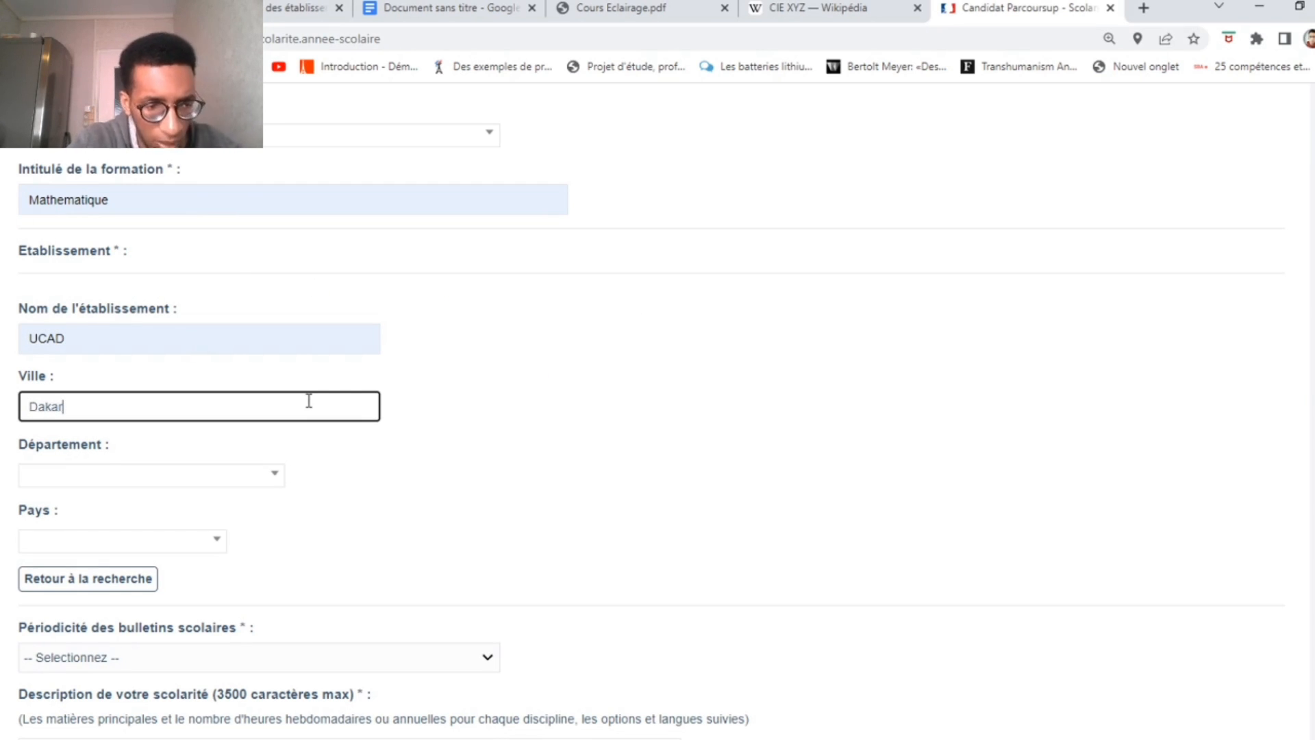
left_click(973, 499)
Step: Set the 2020/2021 institution's department to "99 - Etranger" and its country to Sénégal
scroll(672, 403, "down", 3)
left_click(118, 301)
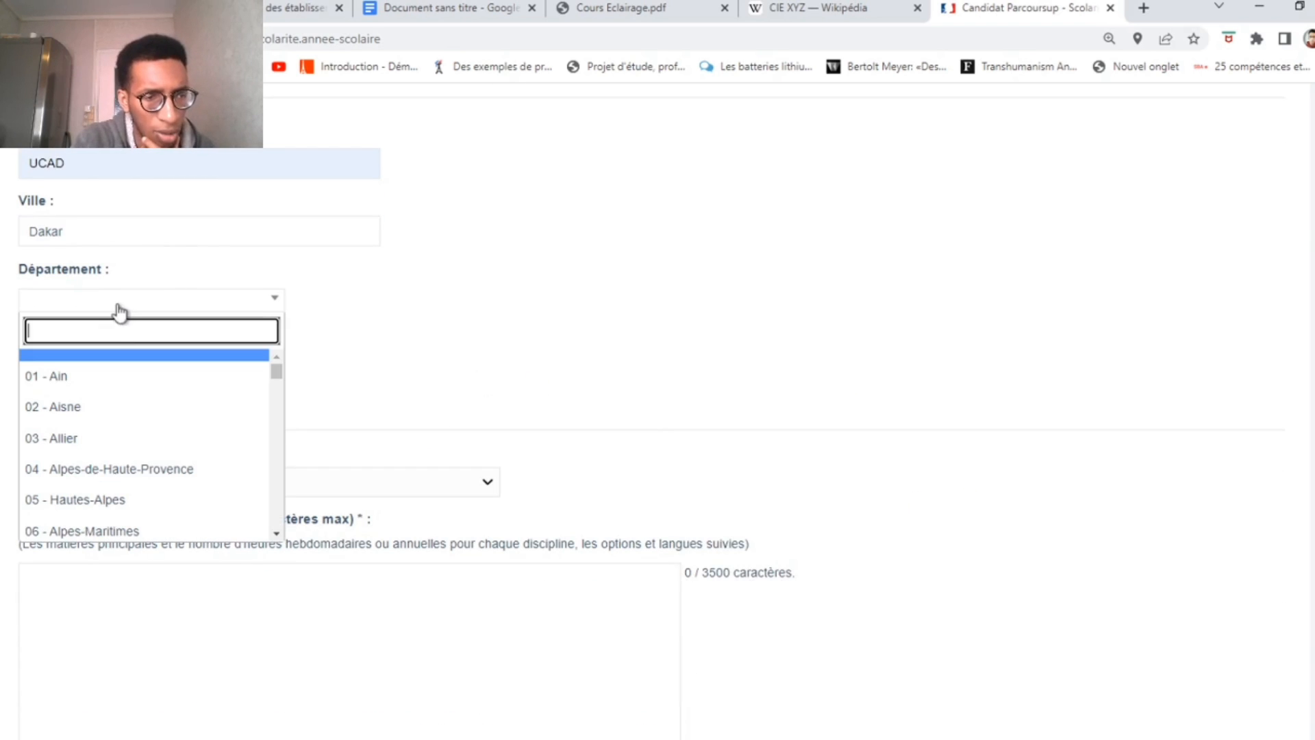
type("99")
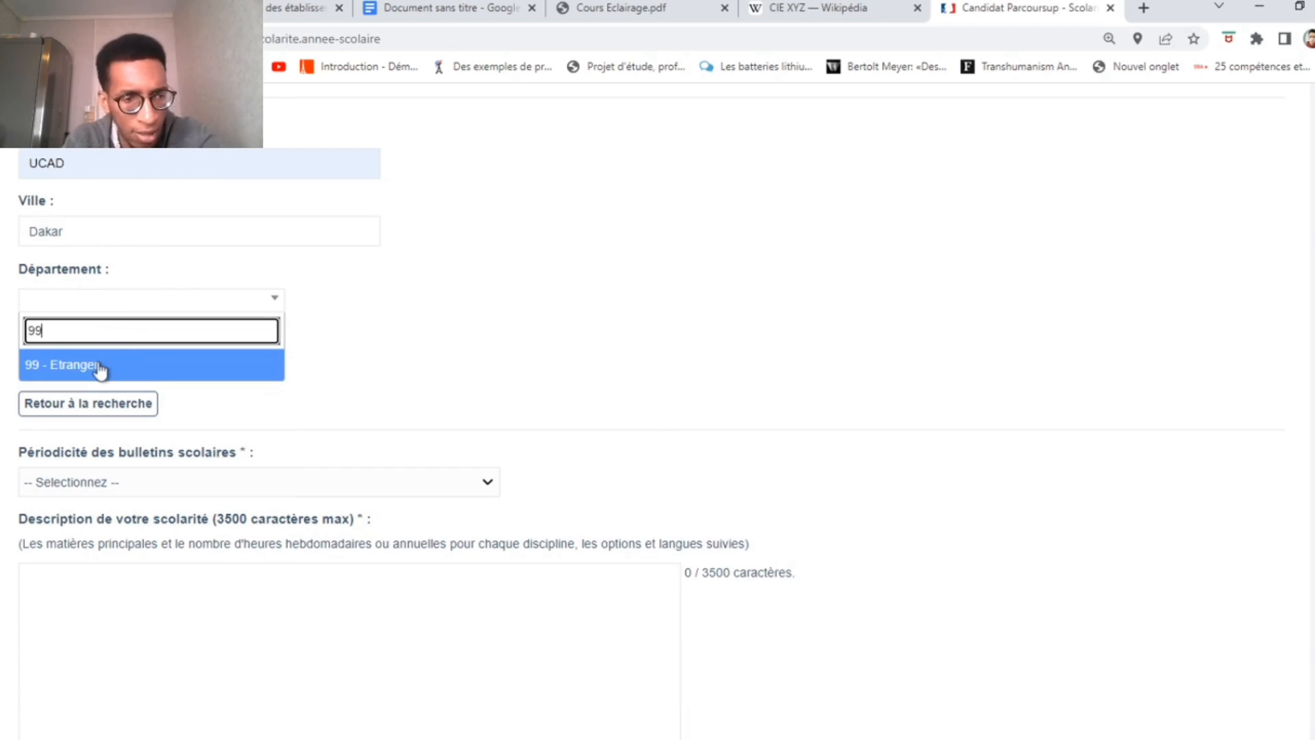
left_click(100, 370)
left_click(181, 368)
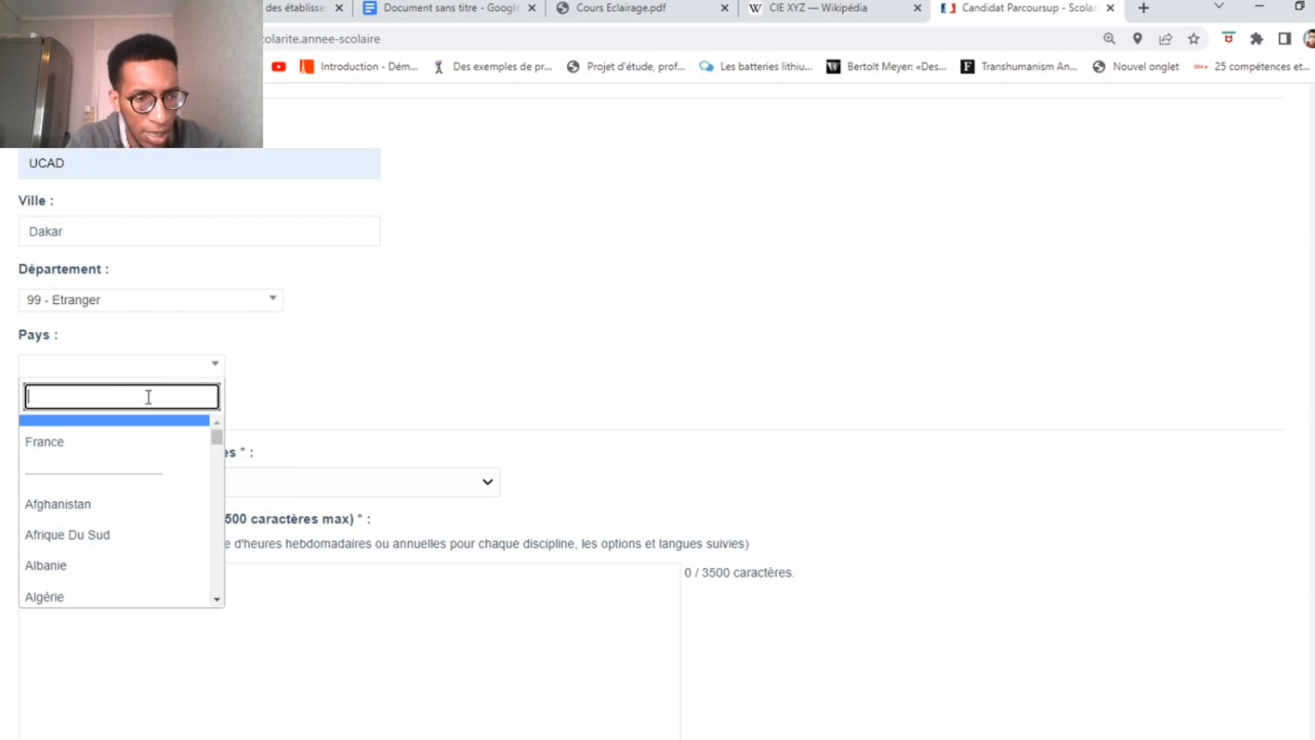
type("se")
left_click(109, 461)
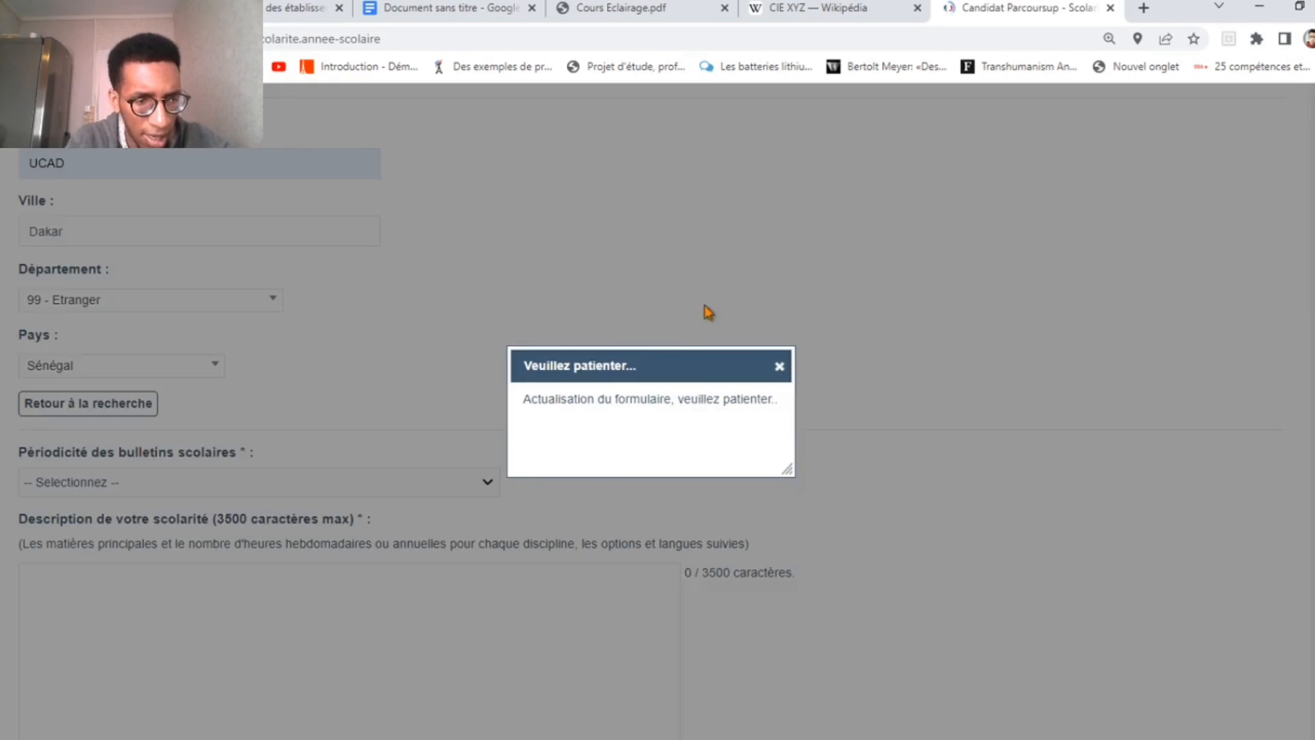
Step: Set the frequency of the 2020/2021 school reports to "En semestres"
scroll(685, 329, "down", 4)
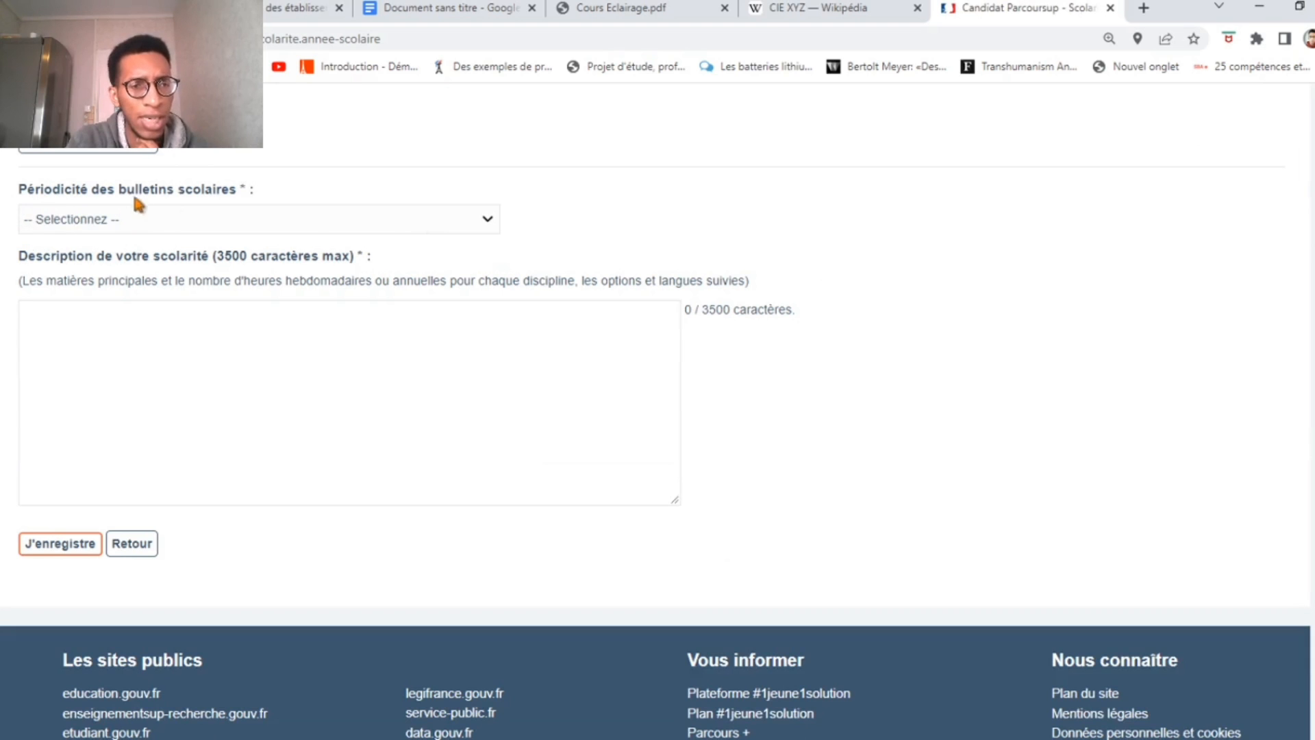
left_click(475, 229)
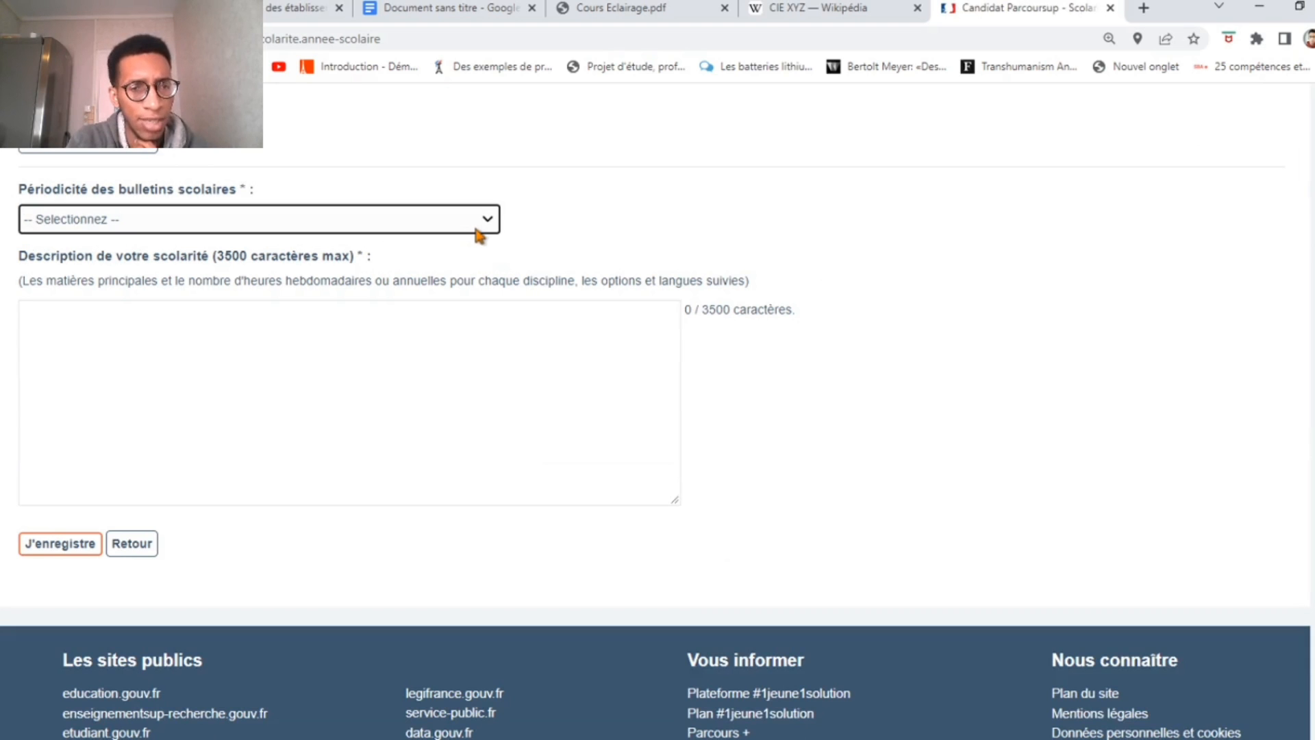
left_click(277, 285)
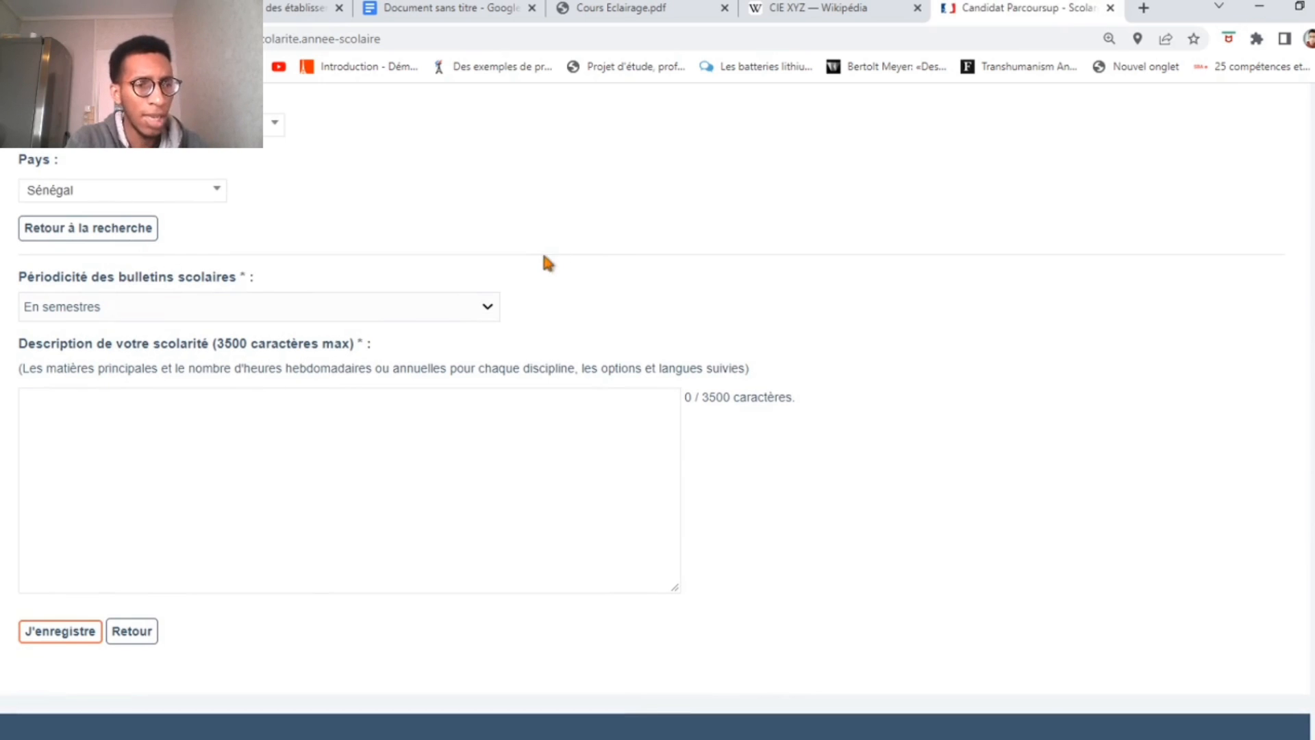
Step: Describe the 2020/2021 schooling with the subjects Analyse, Algebre, Proba and Informatique, each on its own line
scroll(342, 288, "down", 1)
left_click(145, 333)
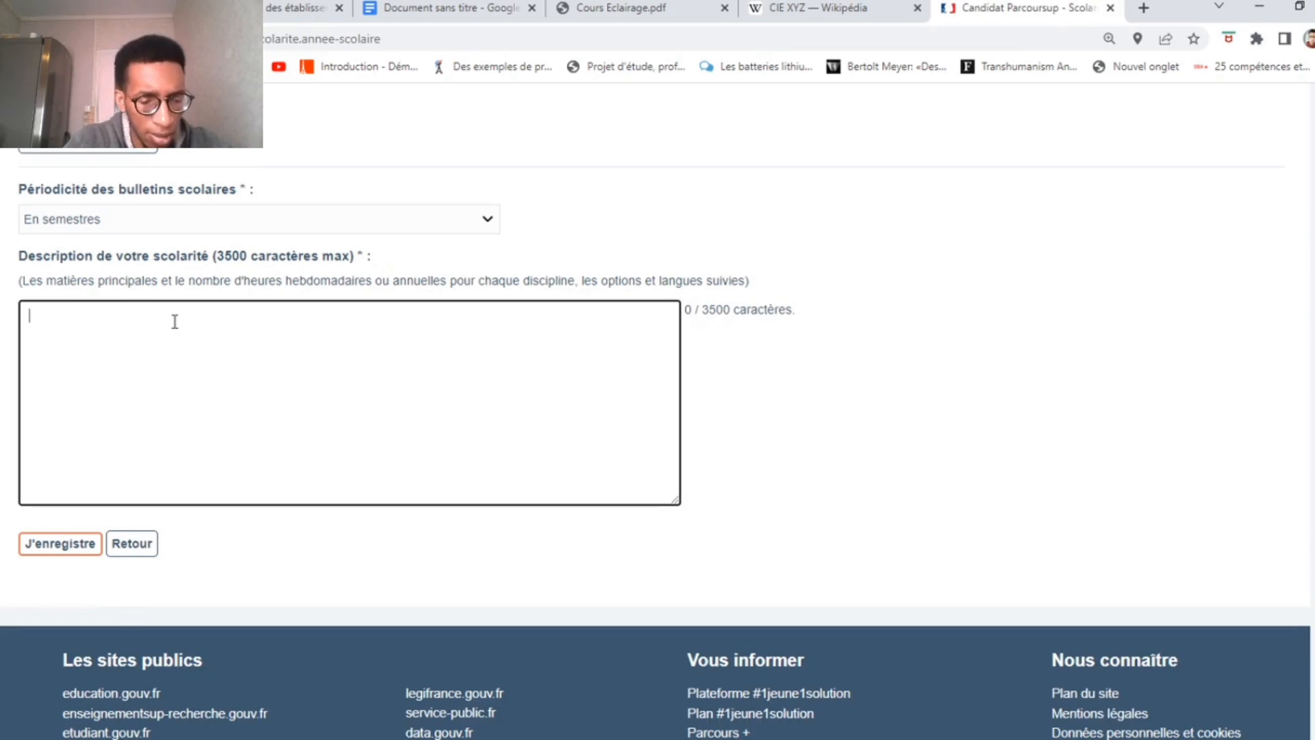
type("Analyse Algebre Proba Informatique")
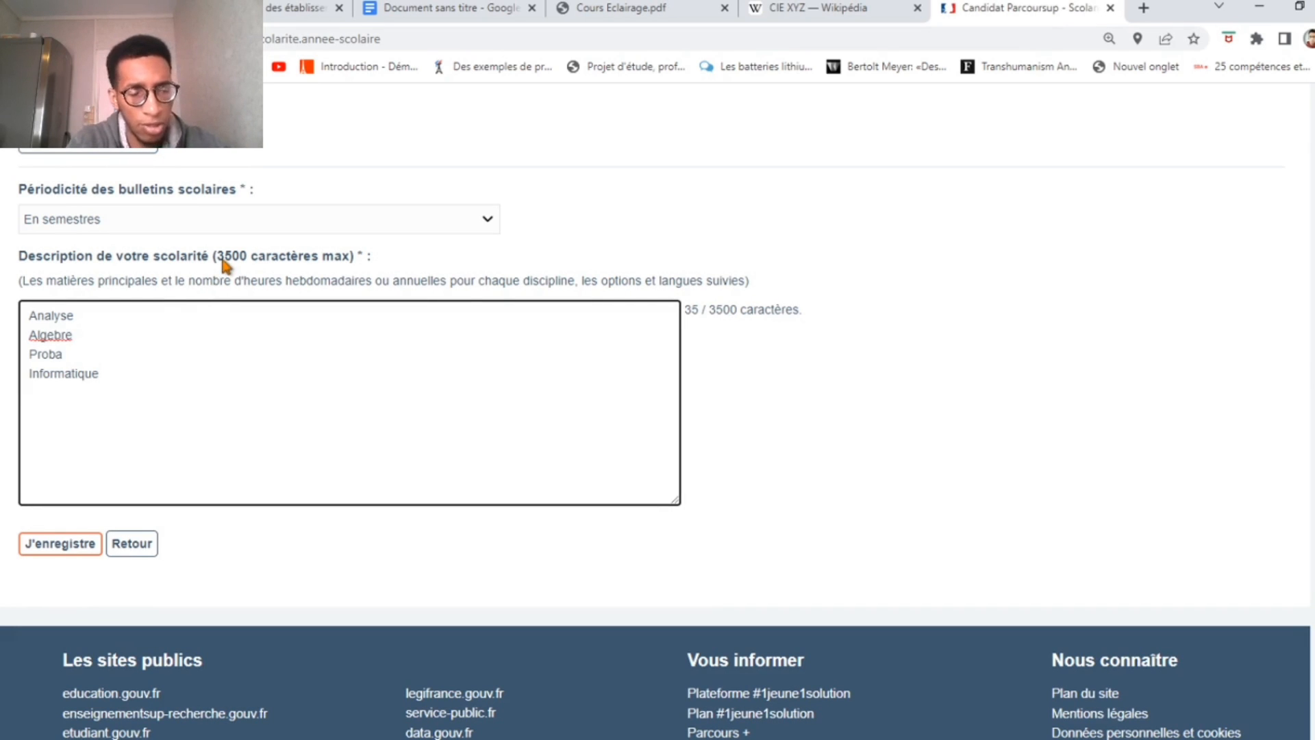
Step: Save the 2020/2021 schooling record and continue to the 2019/2020 school year
left_click(59, 546)
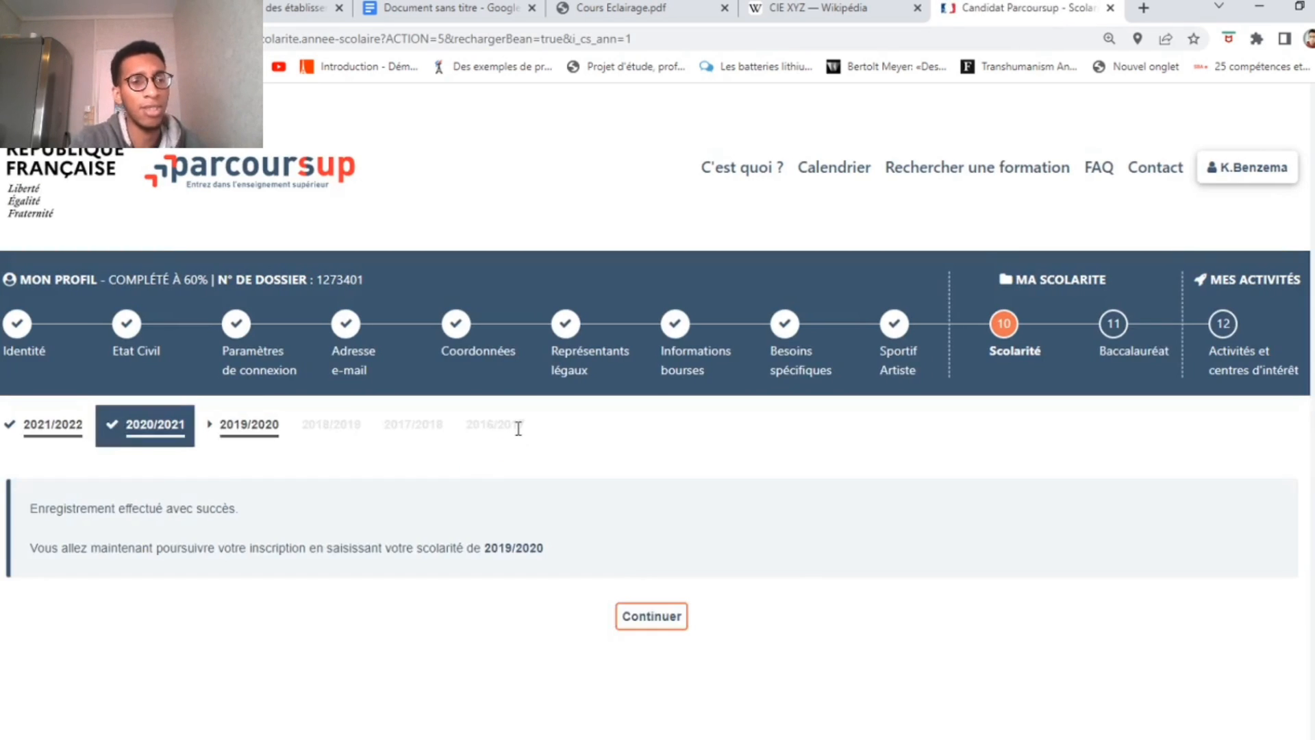
scroll(520, 431, "down", 2)
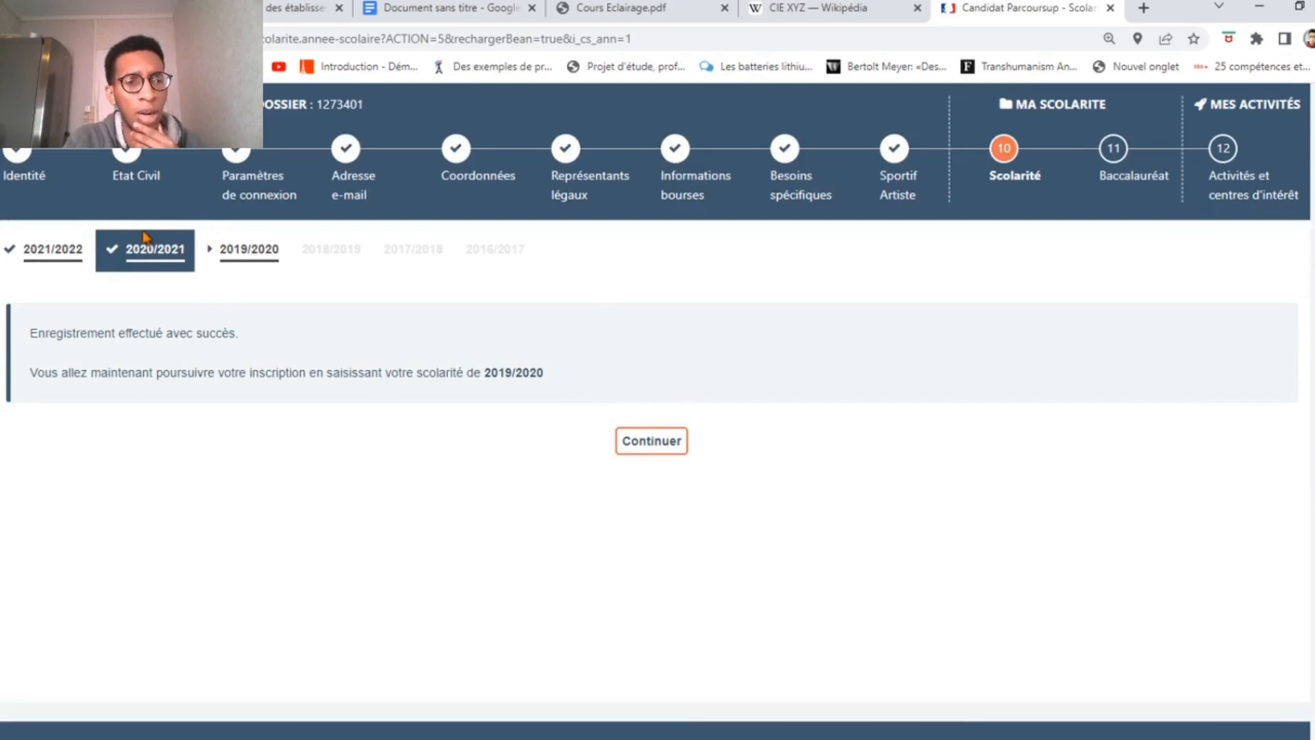
left_click(651, 444)
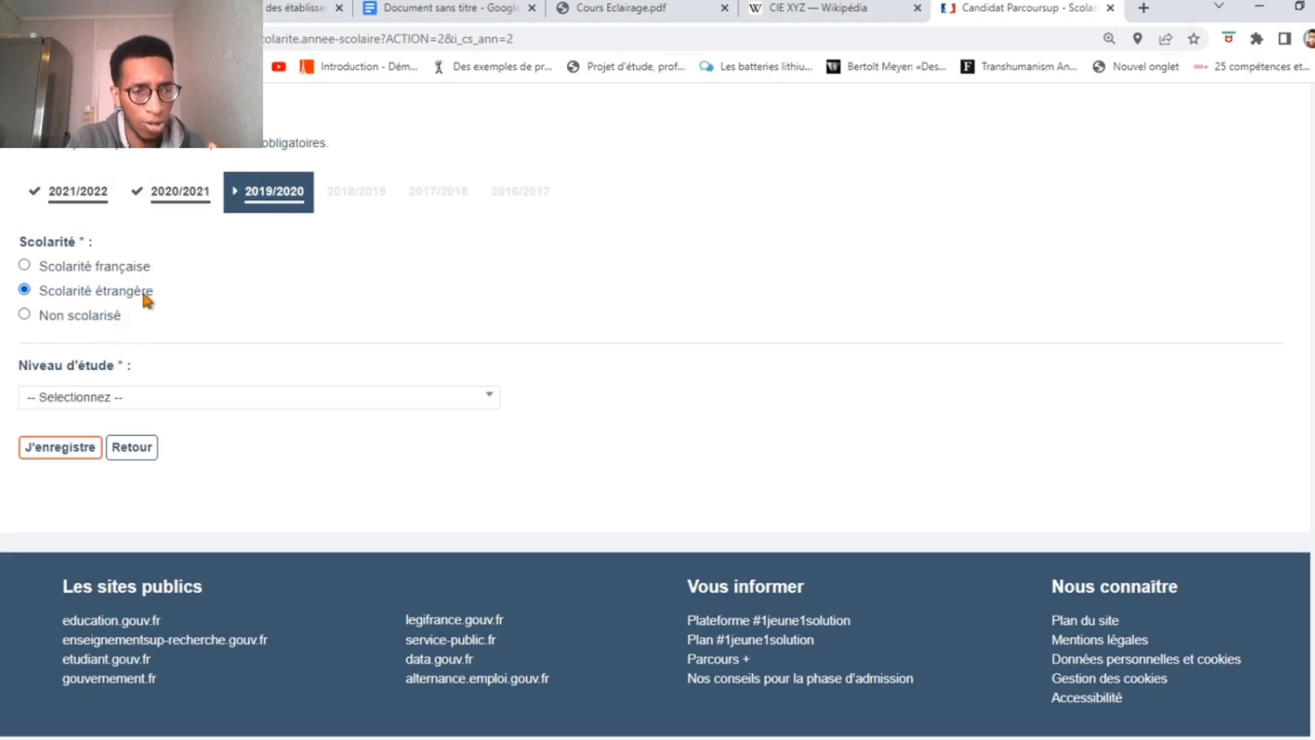
Step: Set the 2019/2020 study level to "Terminale (Année du Bac)"
left_click(171, 401)
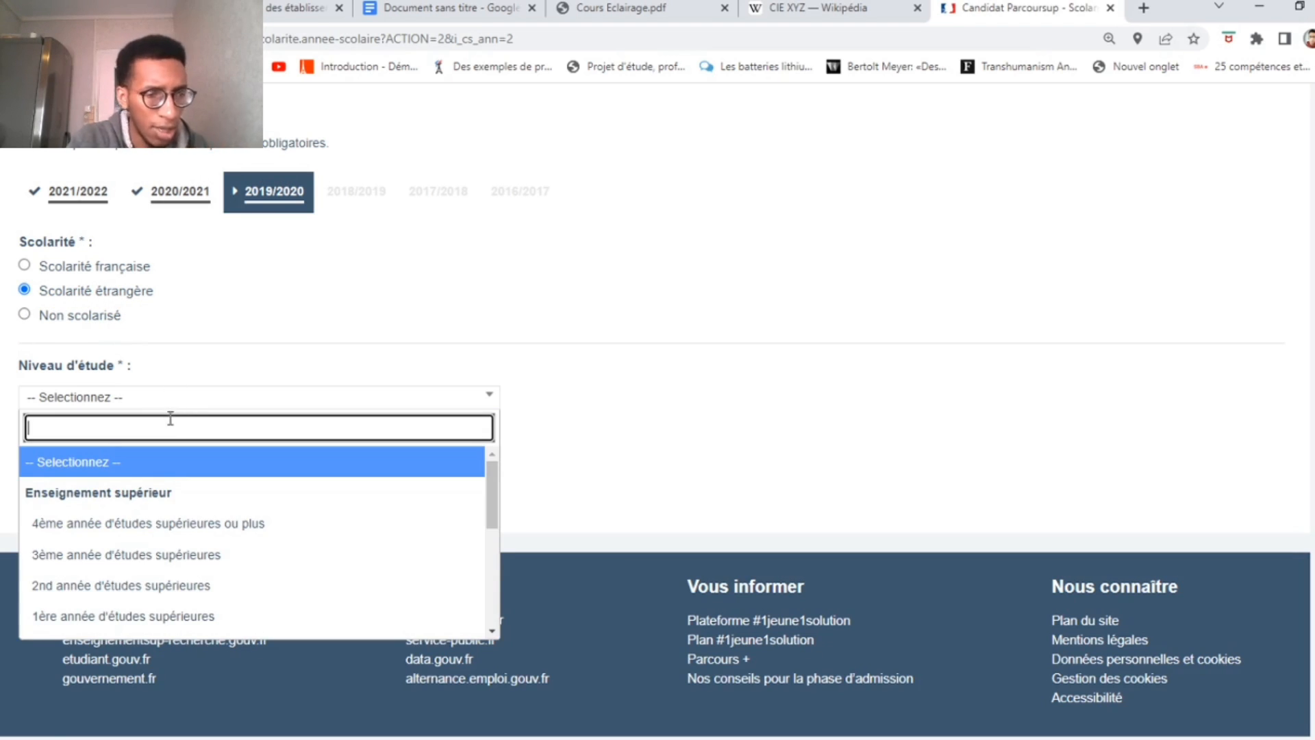
scroll(176, 499, "down", 2)
scroll(167, 499, "down", 2)
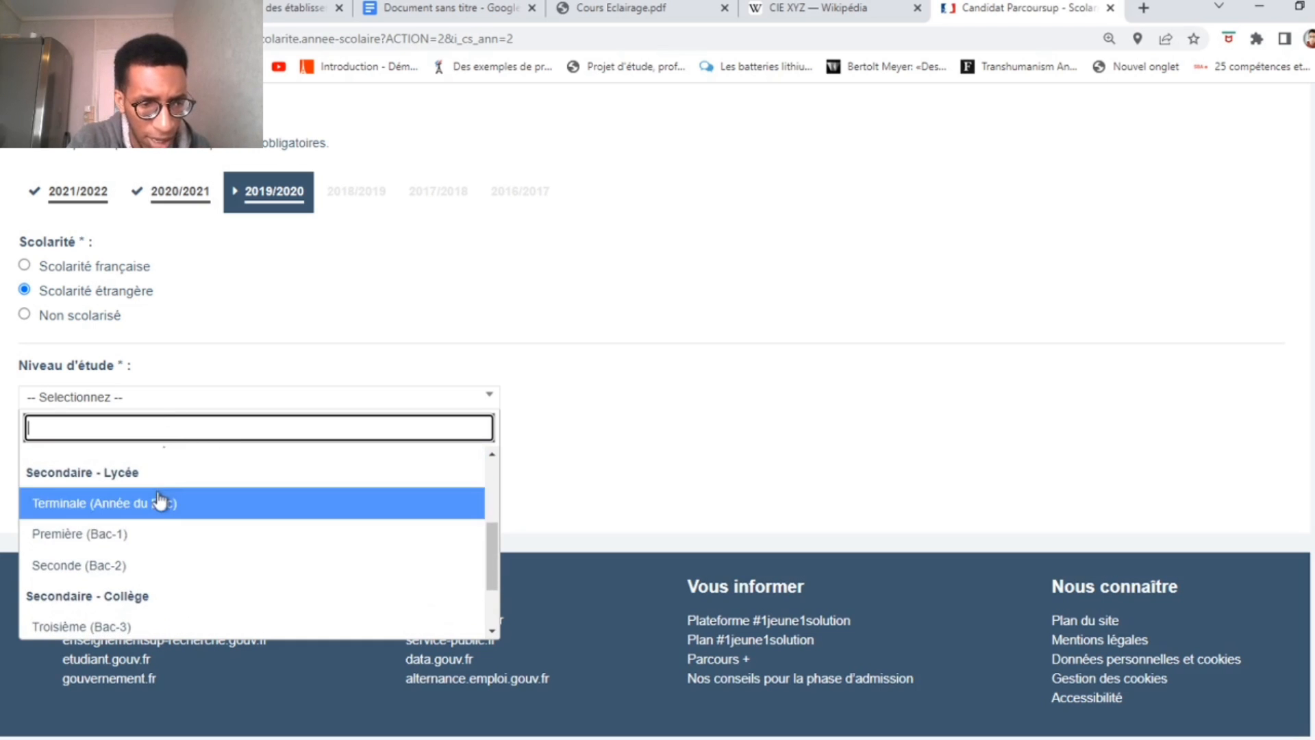
left_click(164, 501)
Step: Choose "Scientifique" as the series for the 2019/2020 Terminale year
scroll(224, 450, "down", 2)
scroll(224, 444, "up", 2)
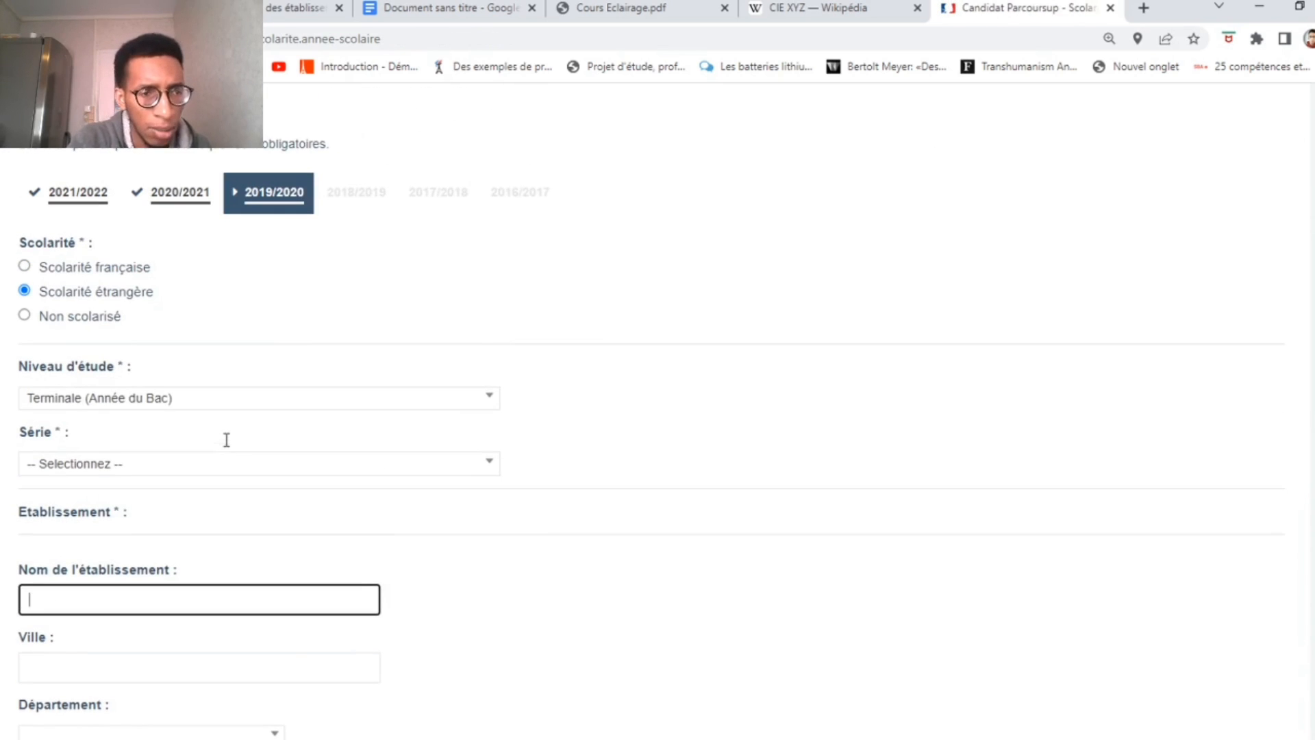
left_click(135, 464)
scroll(135, 480, "down", 2)
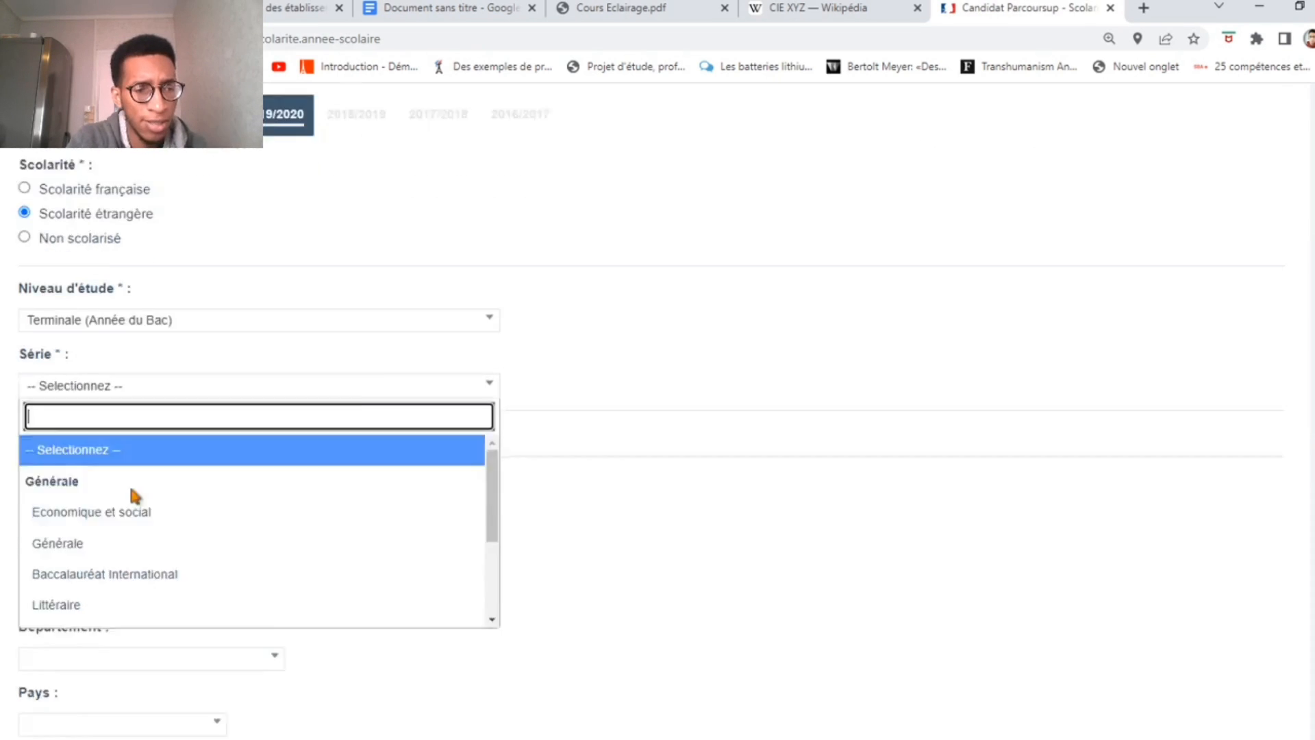
scroll(135, 508, "down", 1)
left_click(127, 452)
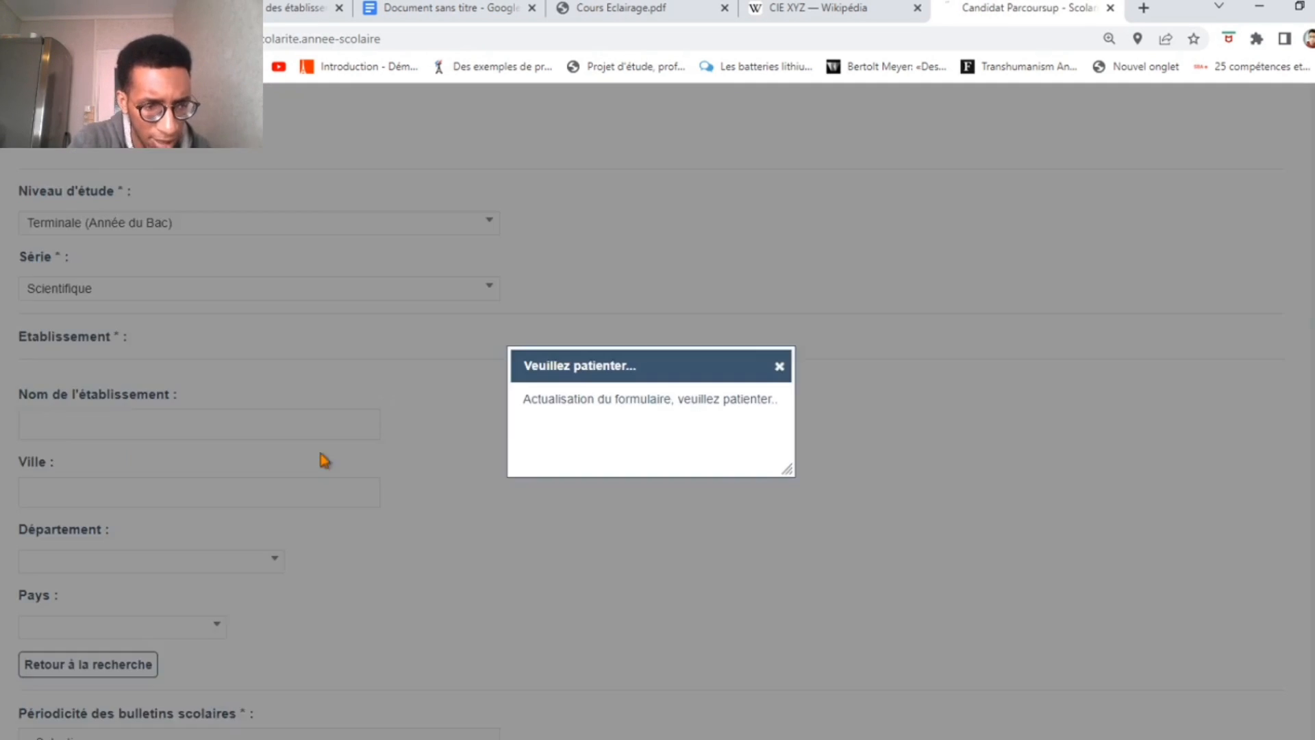
Step: Enter "Vels" as the 2019/2020 school's name and "velingara" as its city
scroll(377, 445, "down", 2)
scroll(223, 386, "up", 1)
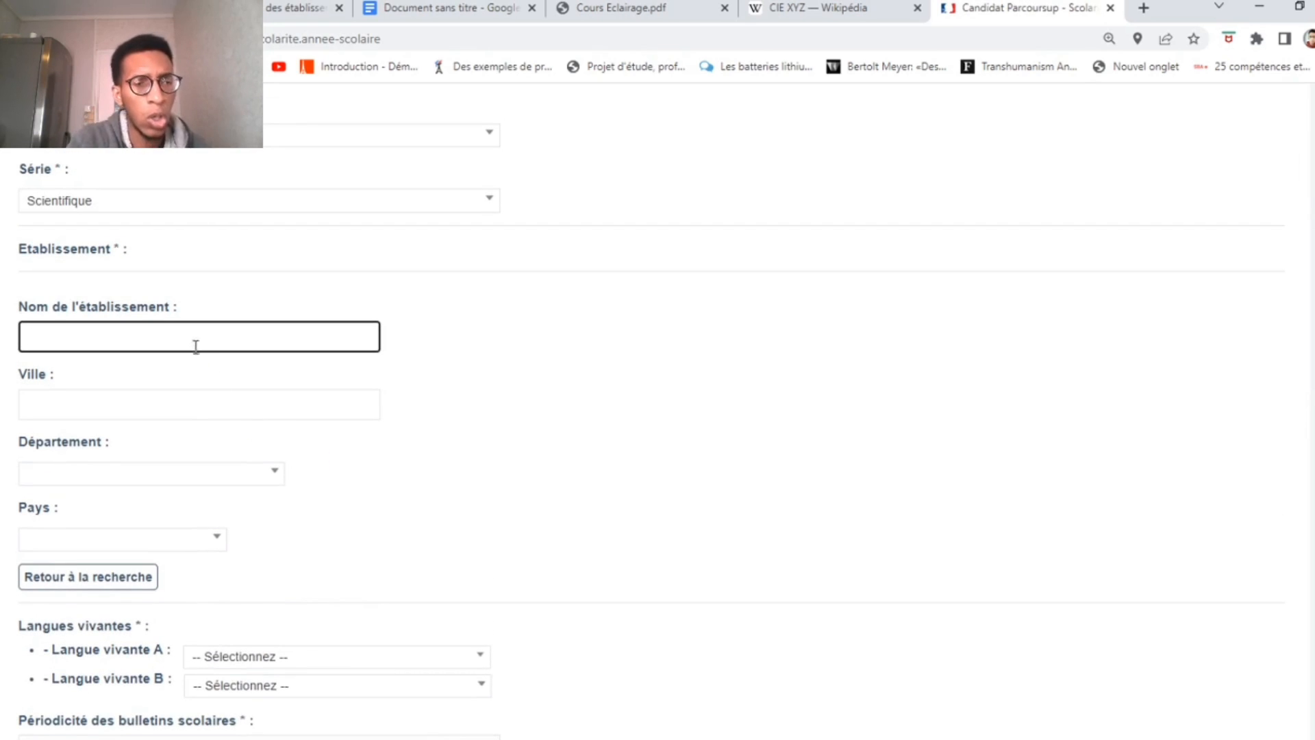
type("Vels")
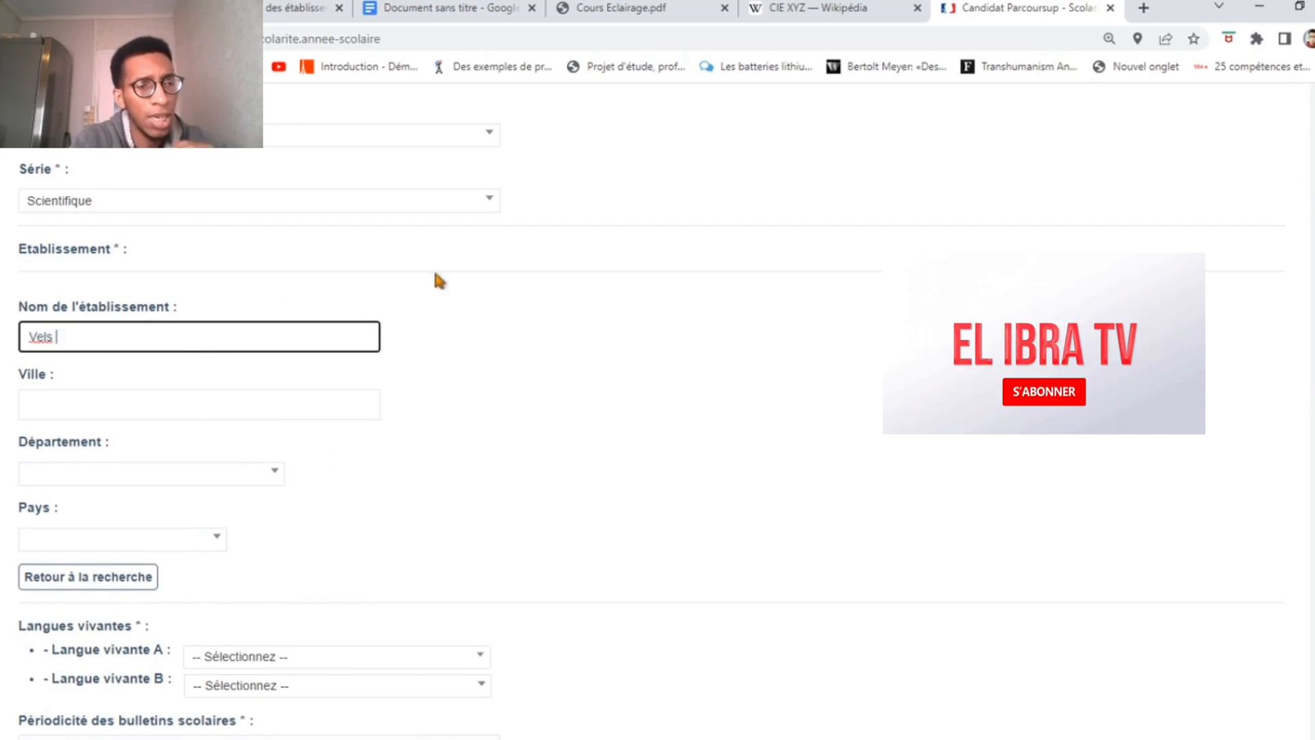
scroll(226, 364, "down", 1)
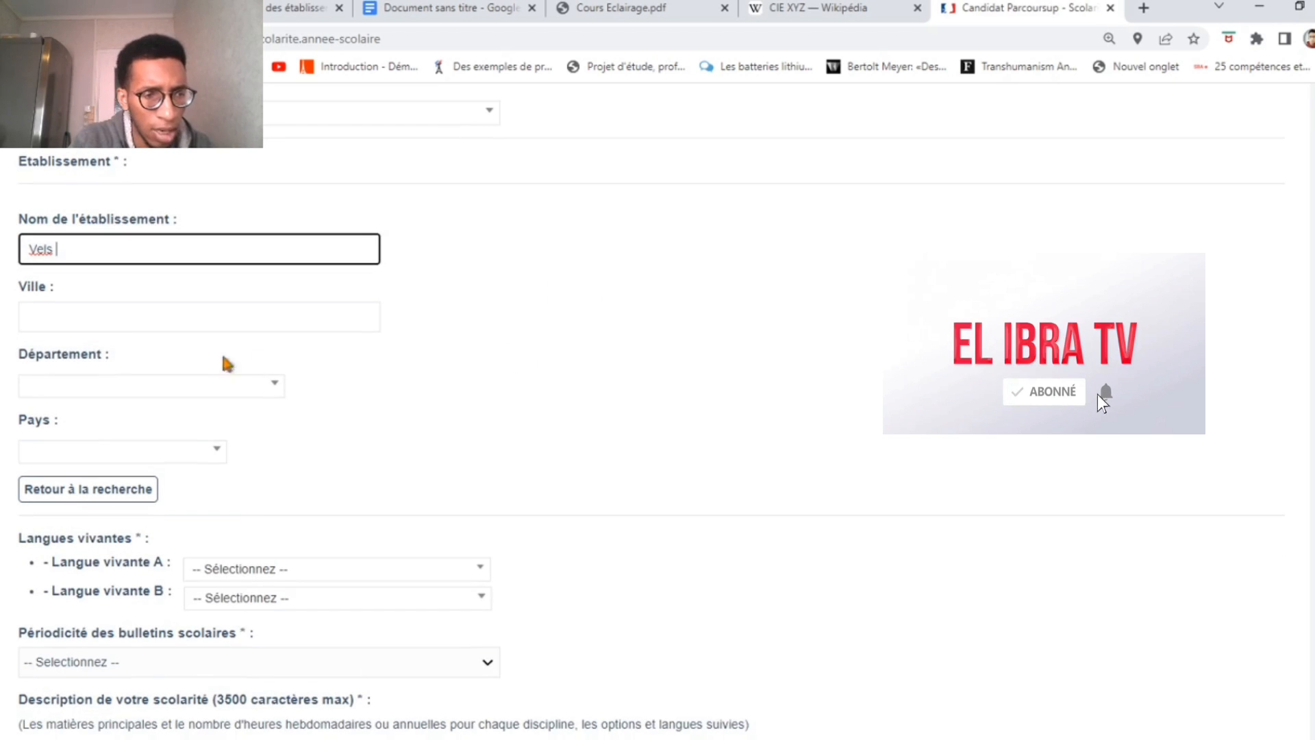
left_click(173, 330)
type("V")
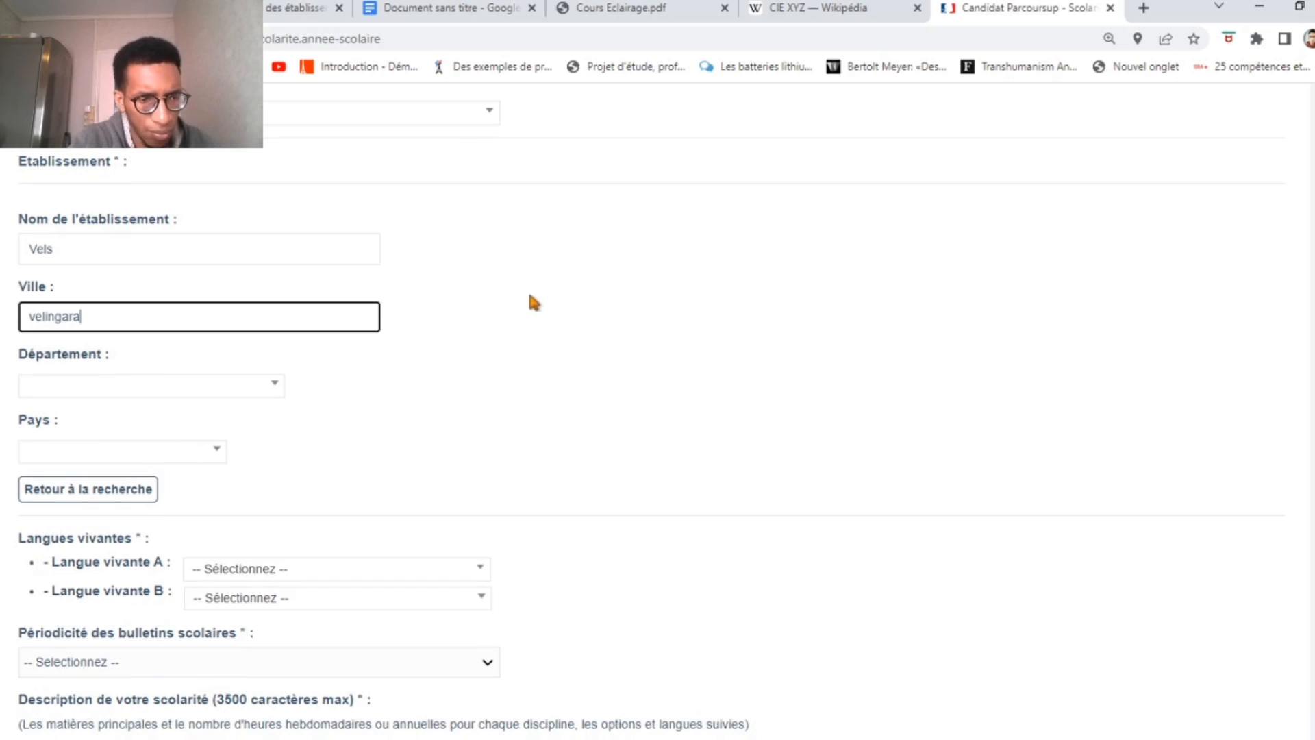
Step: Set the 2019/2020 school's department to "99 - Etranger" and its country to Sénégal
left_click(196, 385)
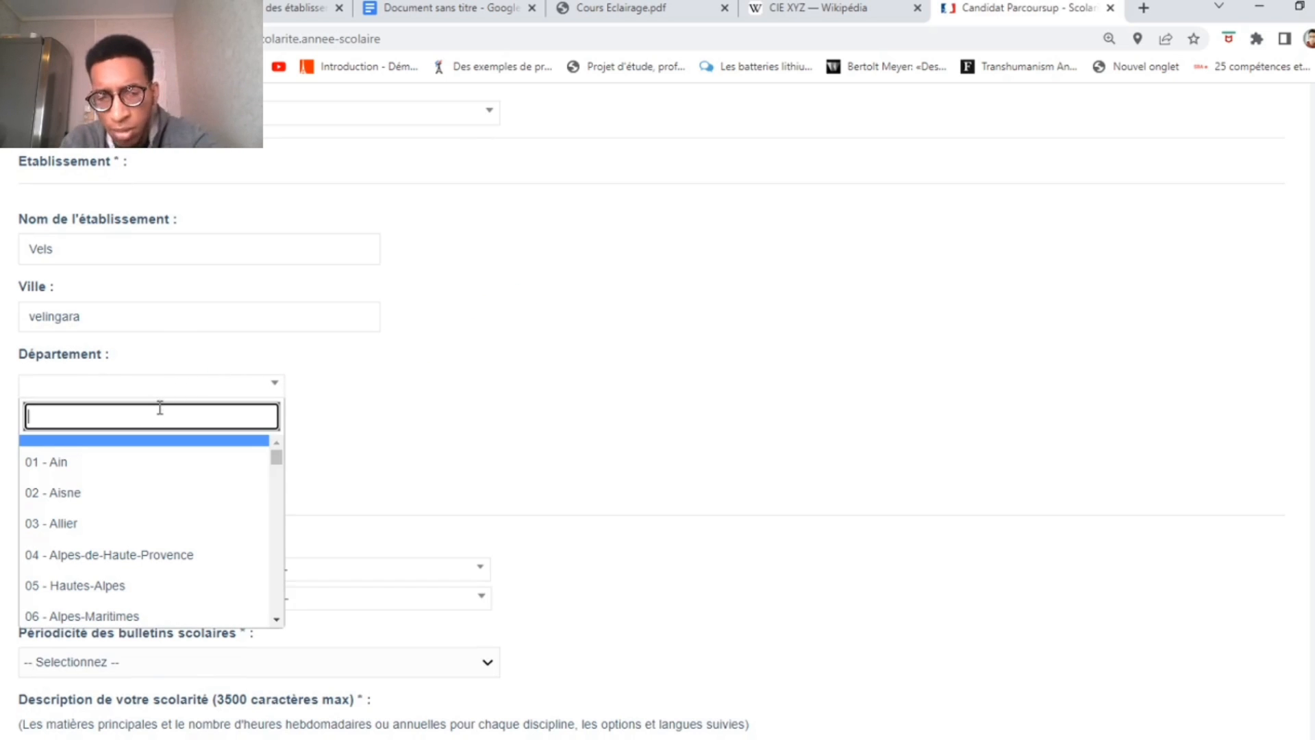
type("99")
left_click(156, 462)
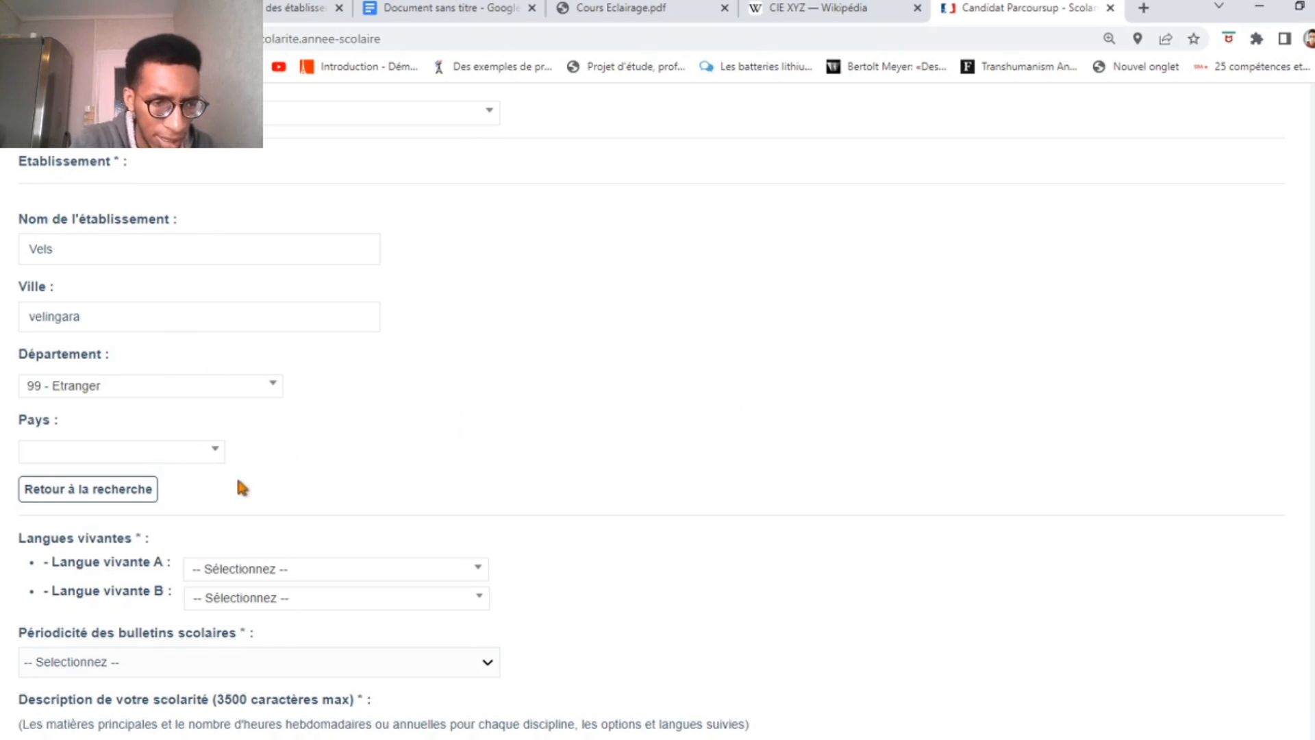
left_click(168, 451)
type("se")
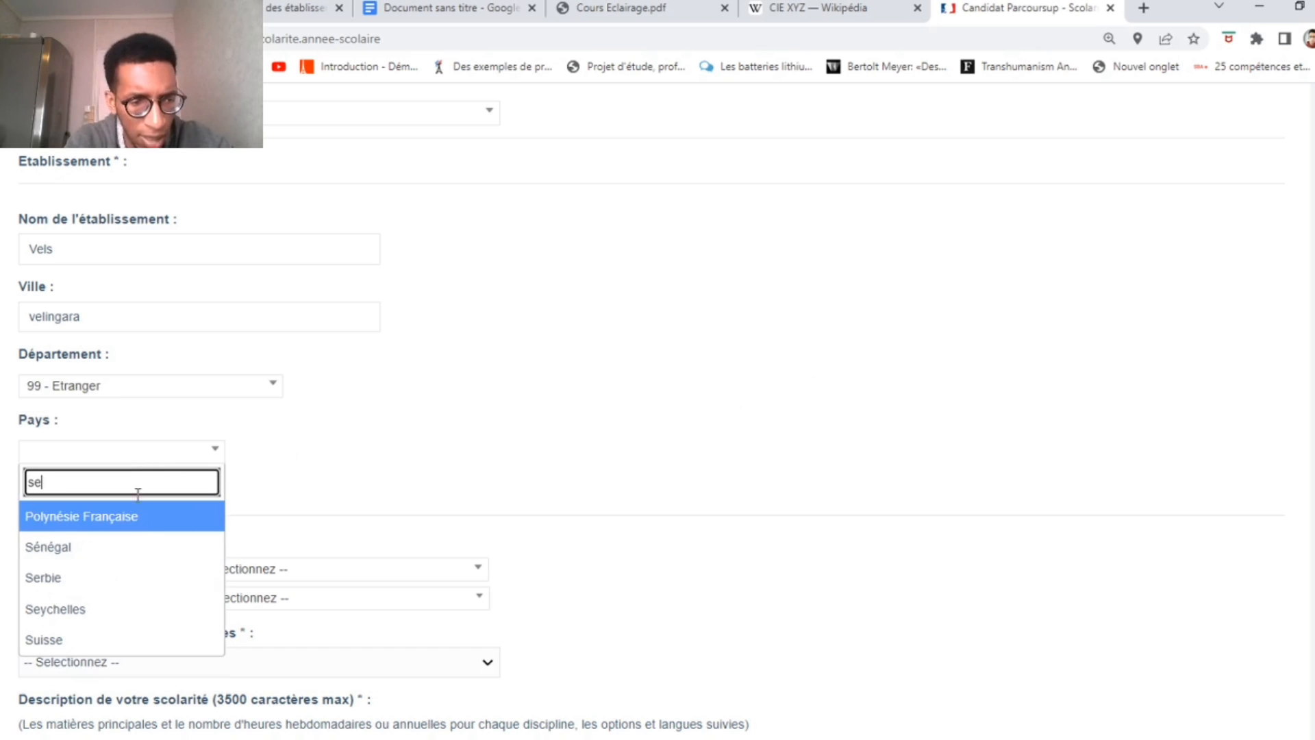
left_click(127, 548)
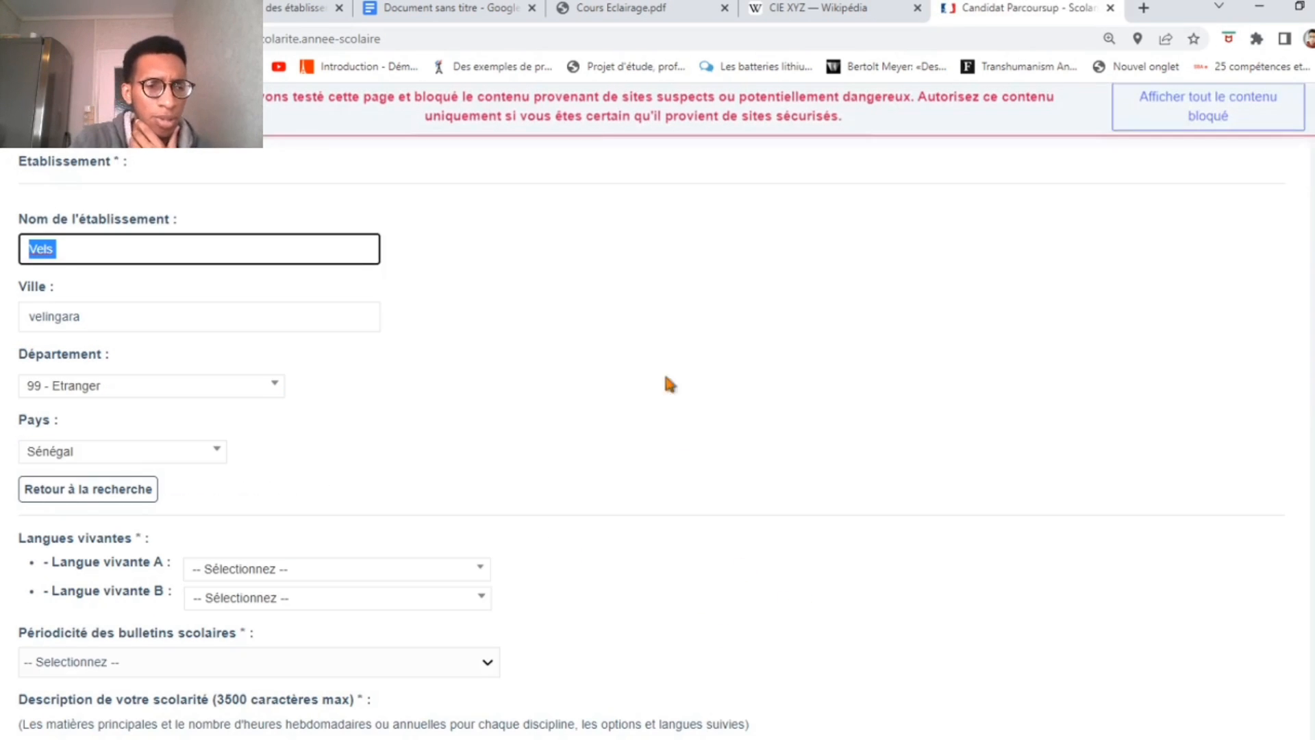
Step: Set the 2019/2020 modern languages to Anglais for language A and Espagnol for language B
scroll(661, 366, "down", 3)
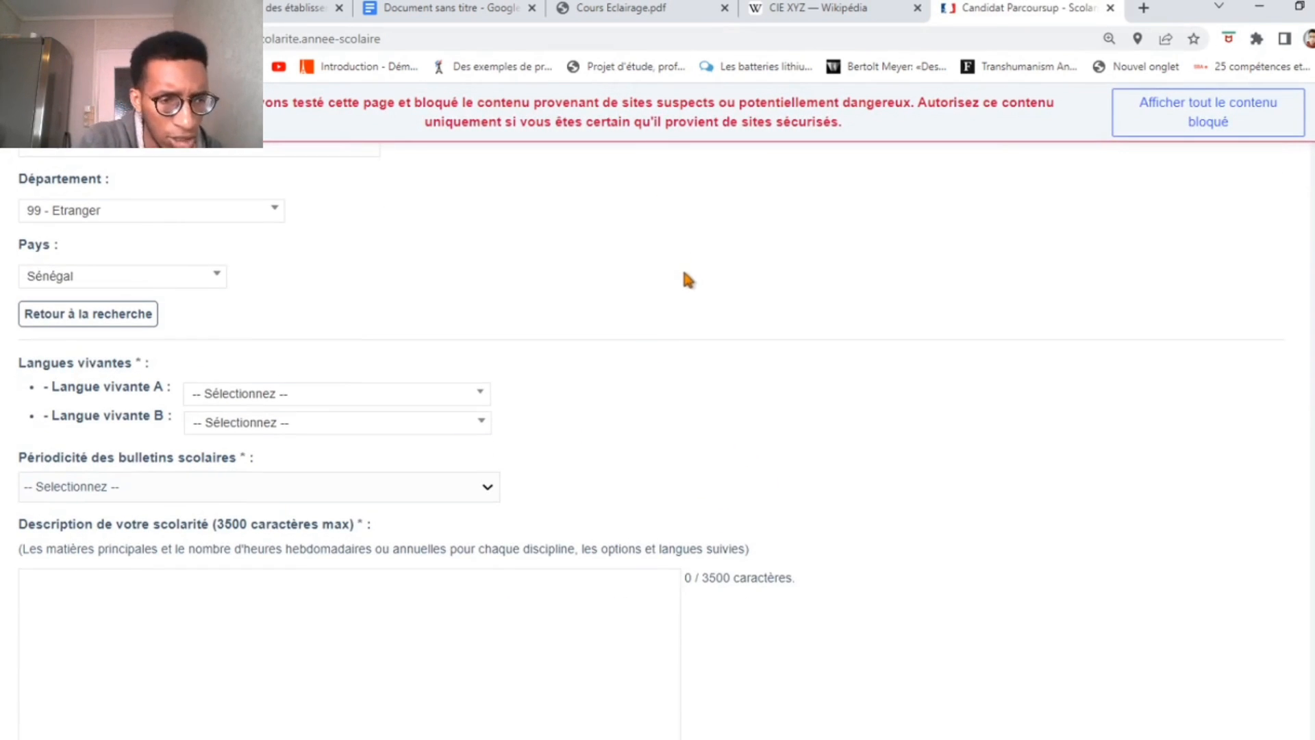
scroll(674, 275, "down", 1)
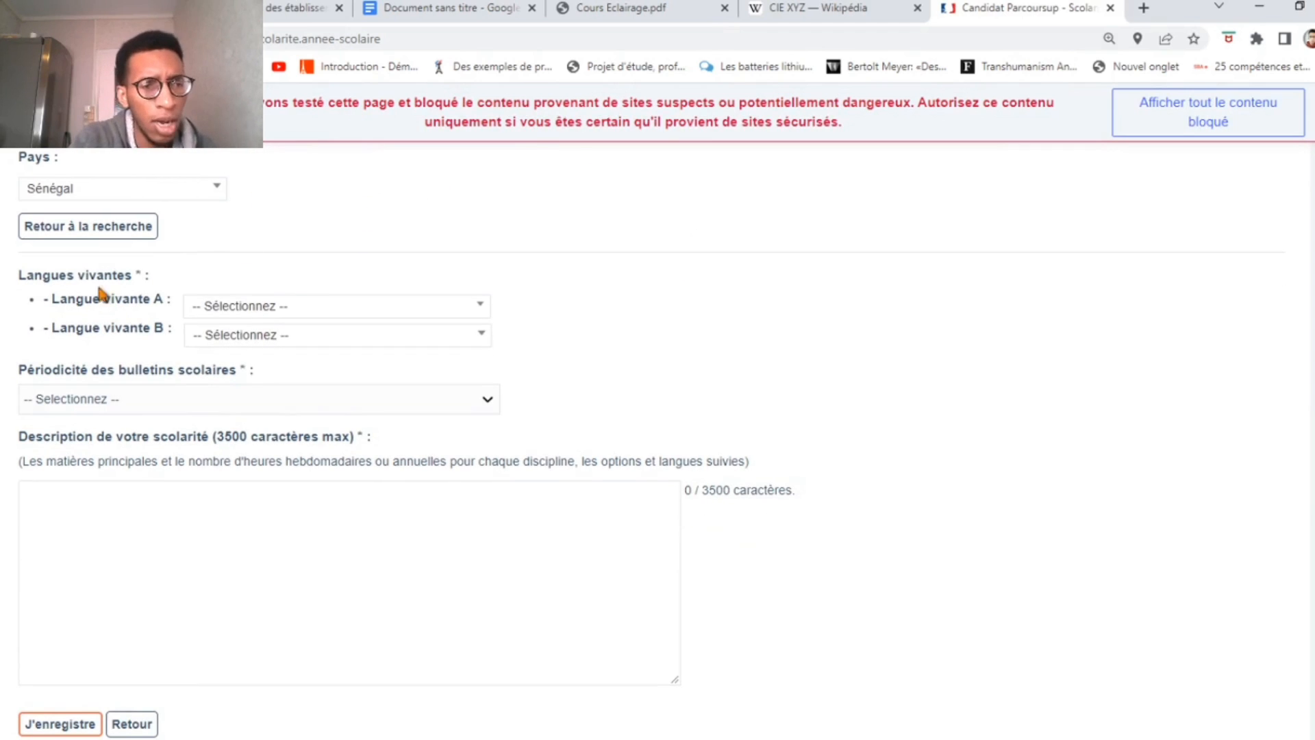
left_click(319, 310)
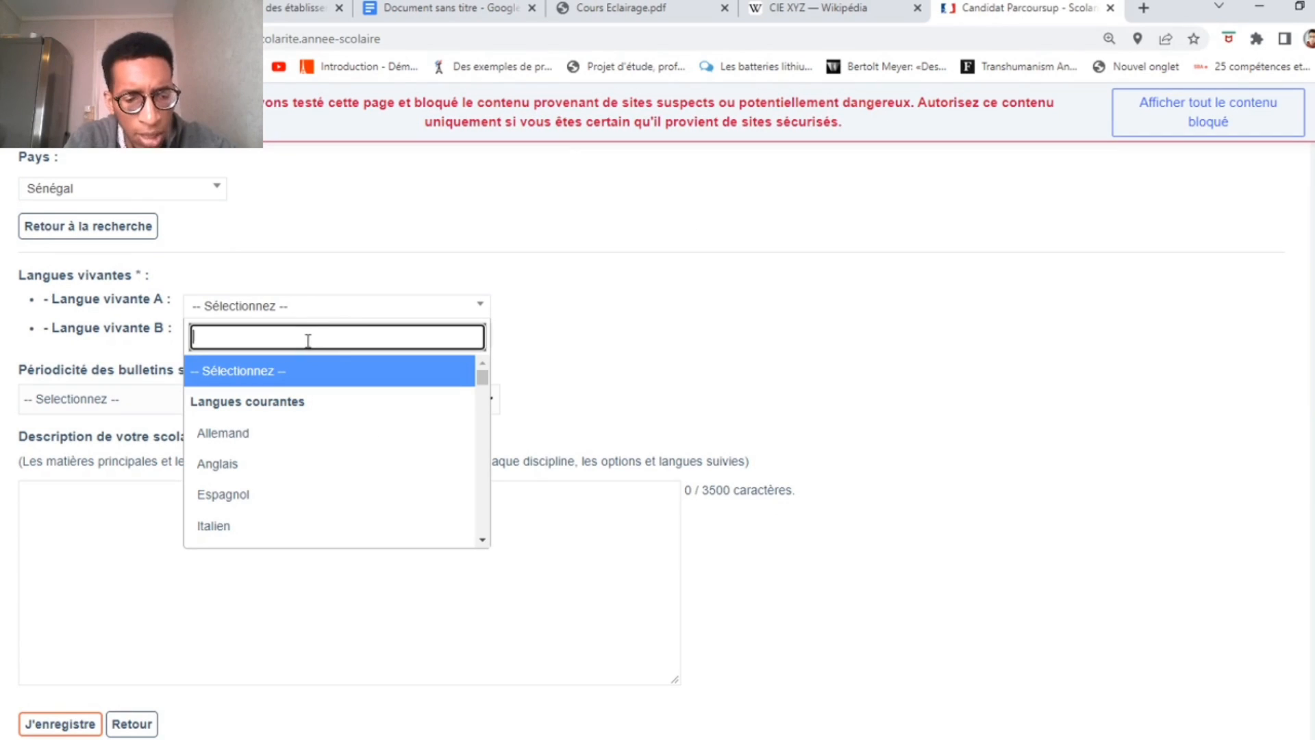
left_click(233, 466)
left_click(335, 338)
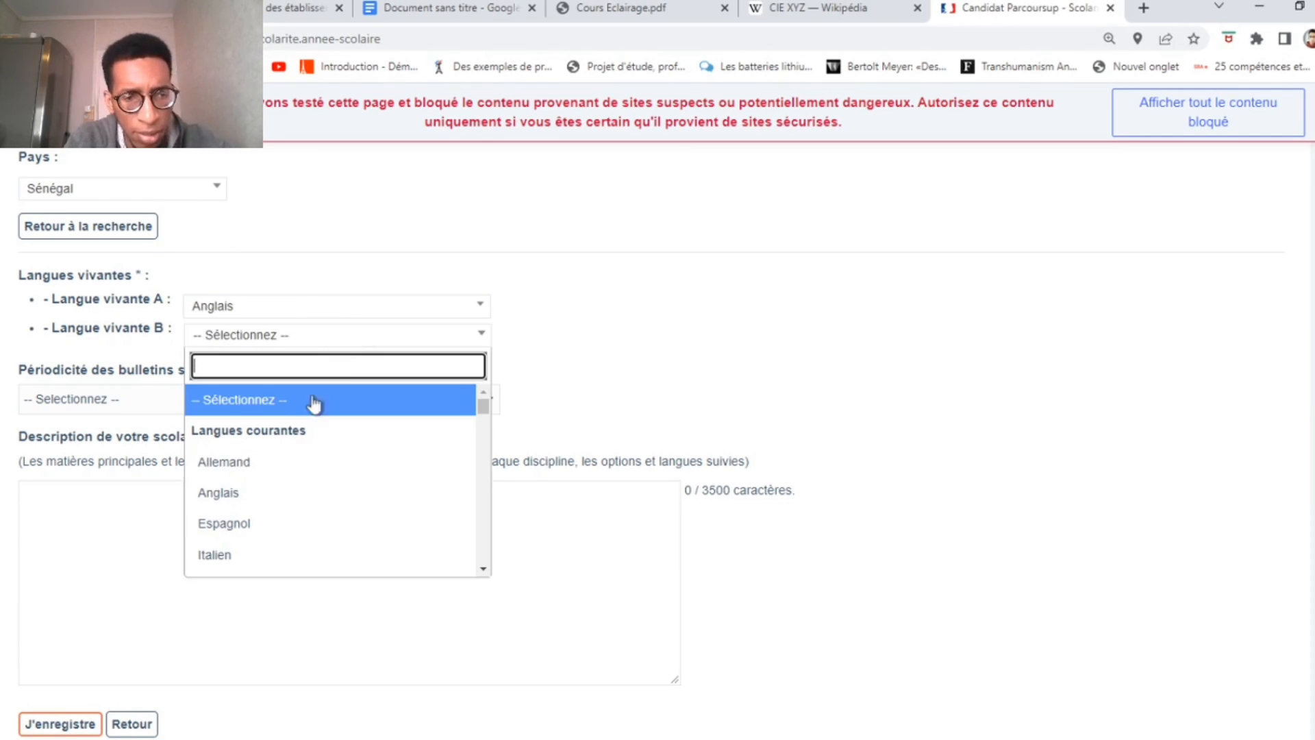
left_click(283, 524)
scroll(815, 298, "down", 3)
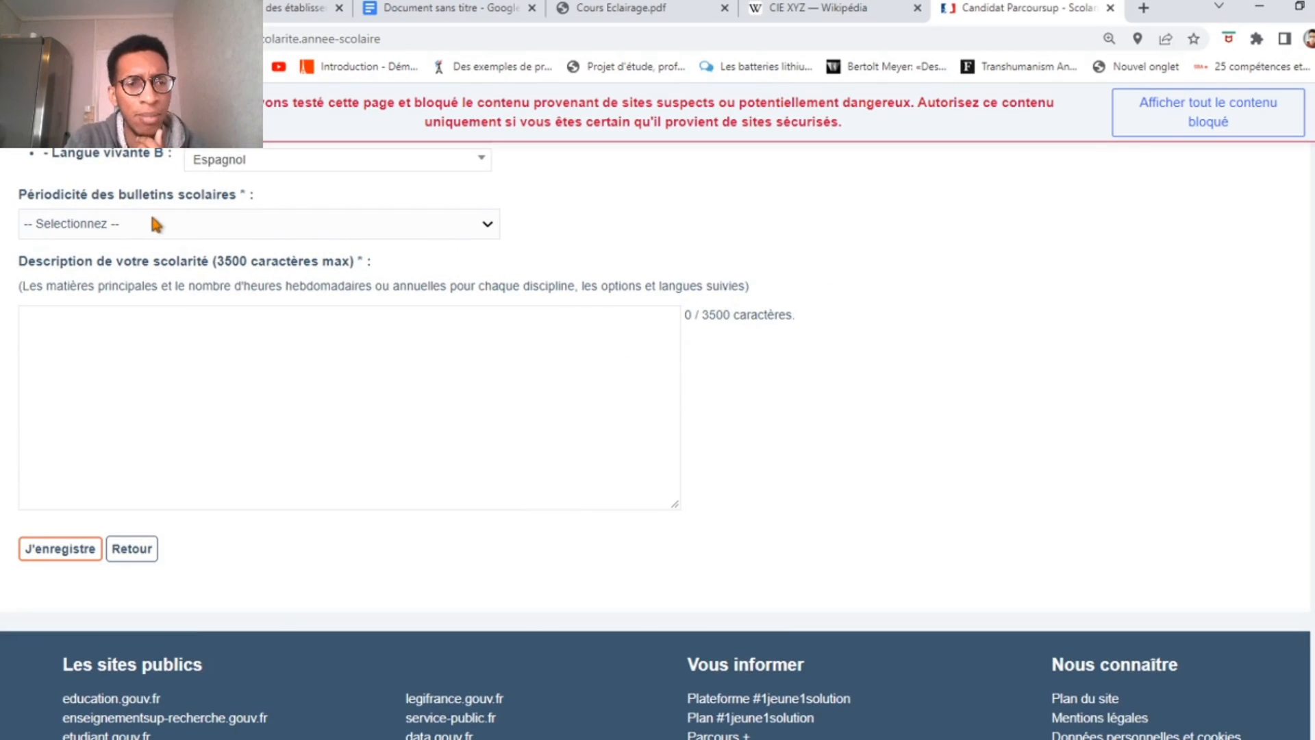
Step: Complete and save the 2019/2020 year with report cards set to "En semestres" and the description Analyse, Algebre, Proba, Informatique
left_click(194, 223)
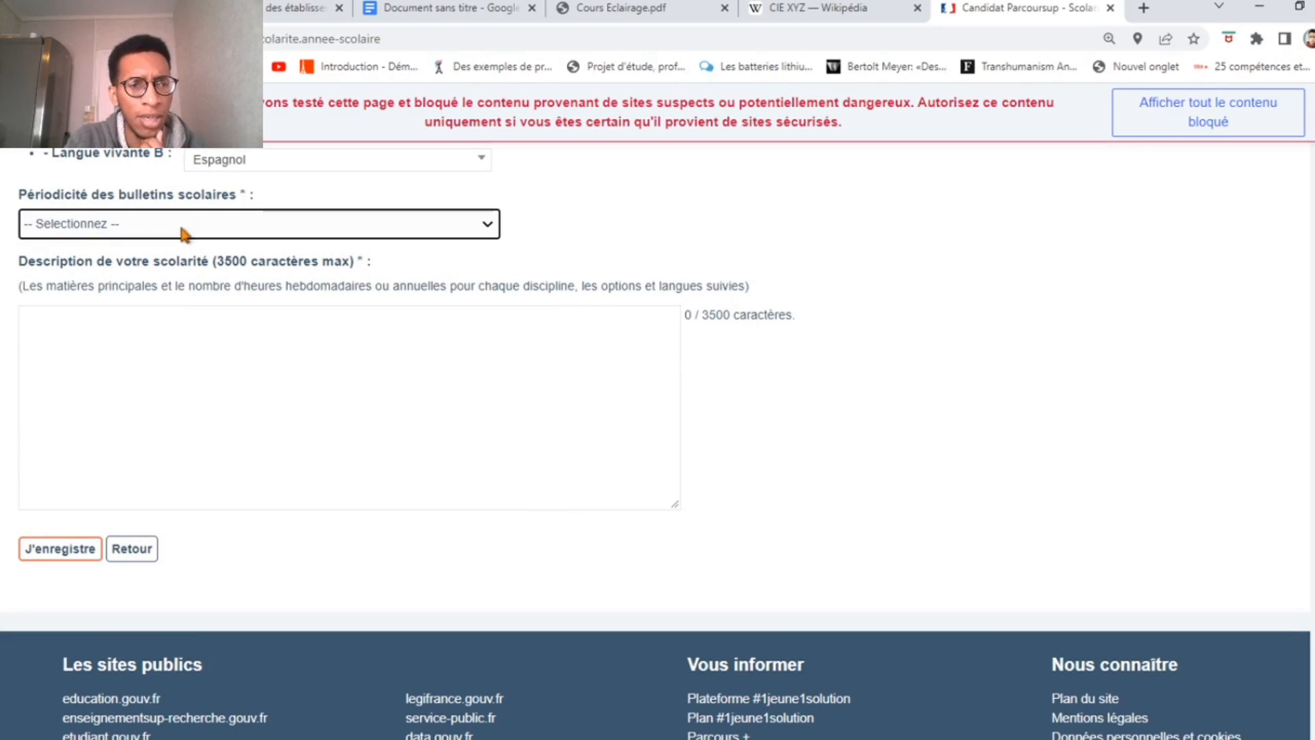
left_click(179, 278)
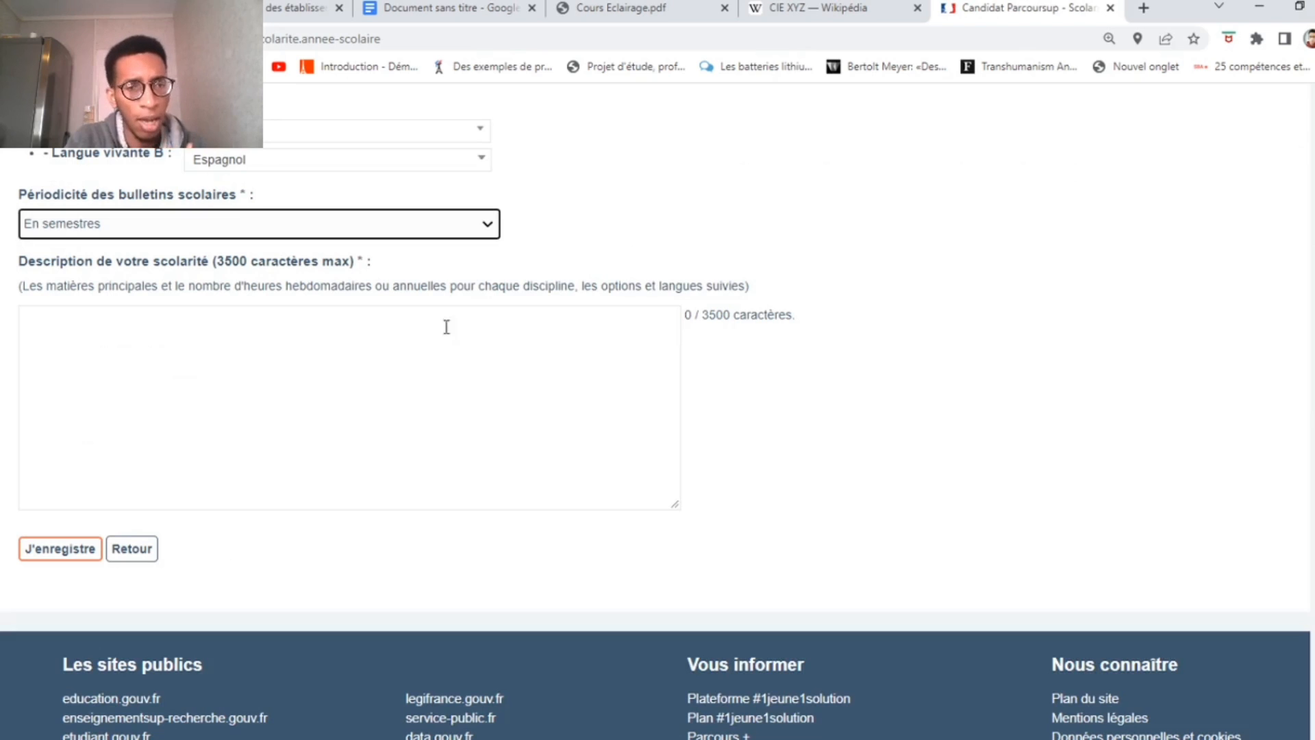
left_click(403, 349)
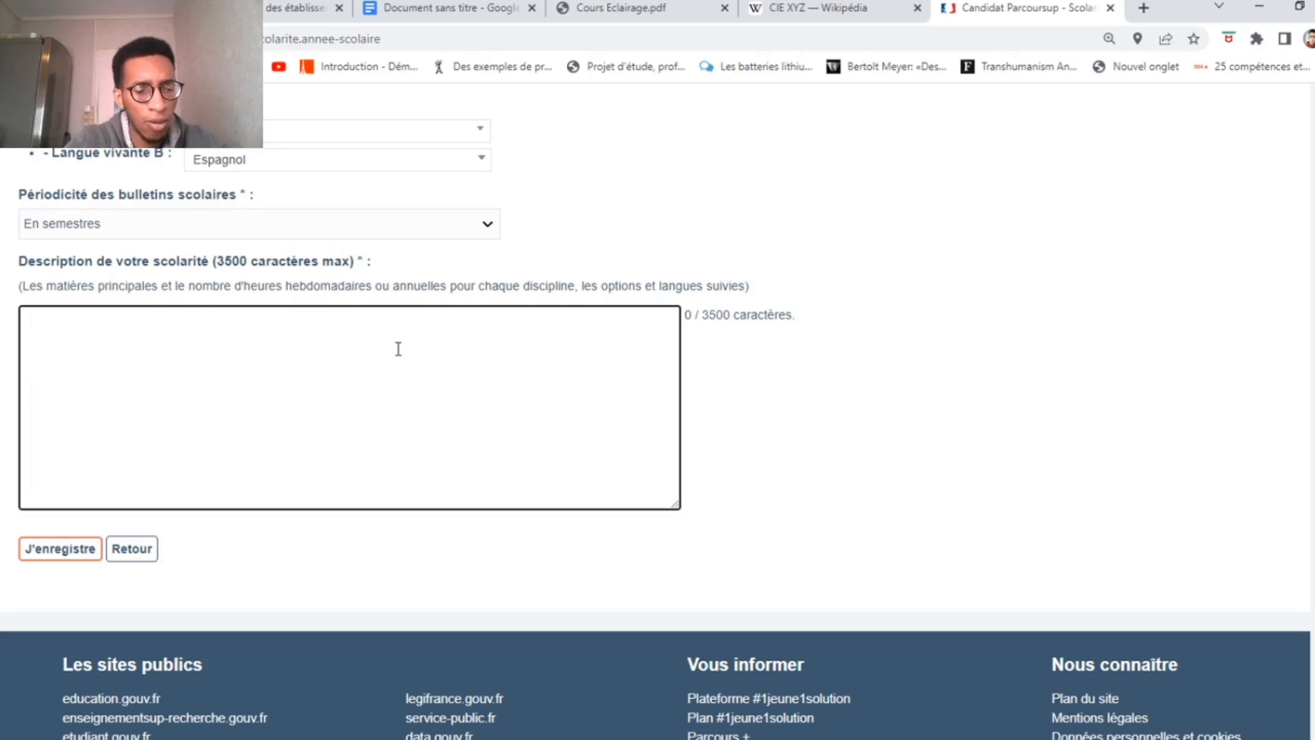
type("Analyse Algebre Proba Informatique")
left_click(892, 405)
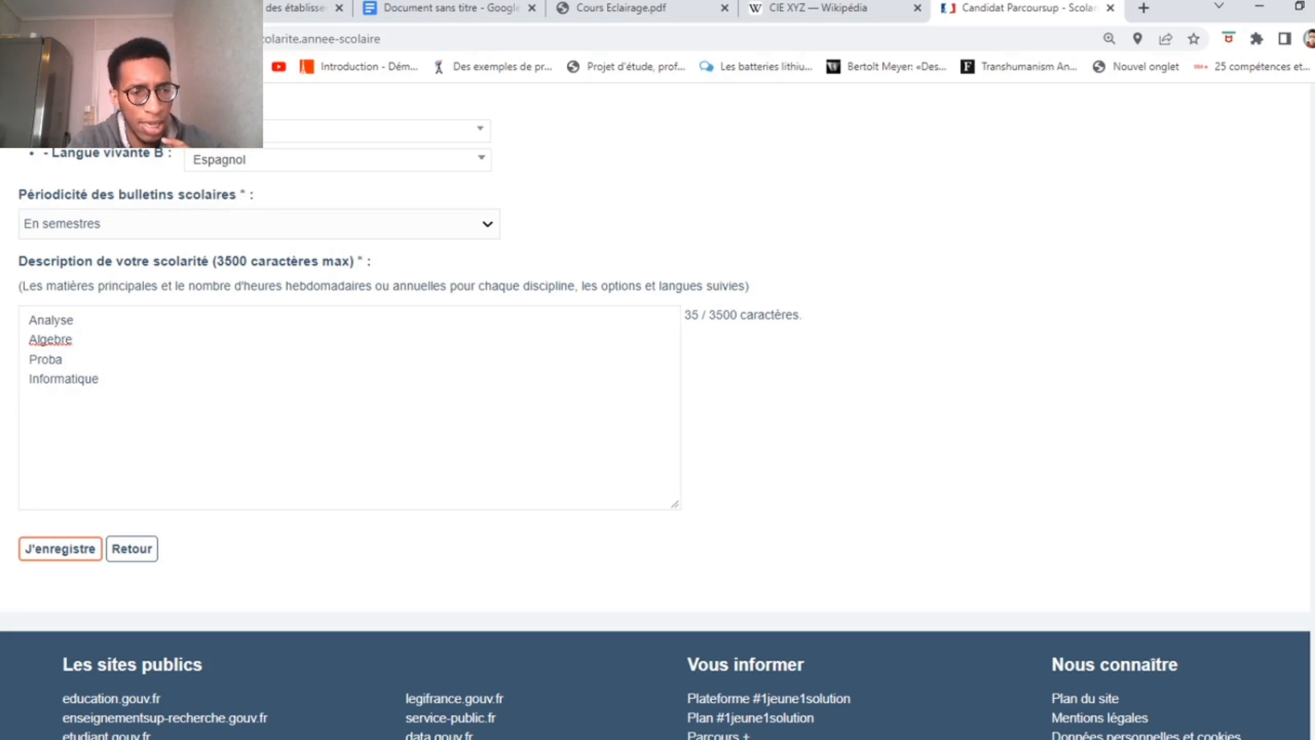
left_click(31, 548)
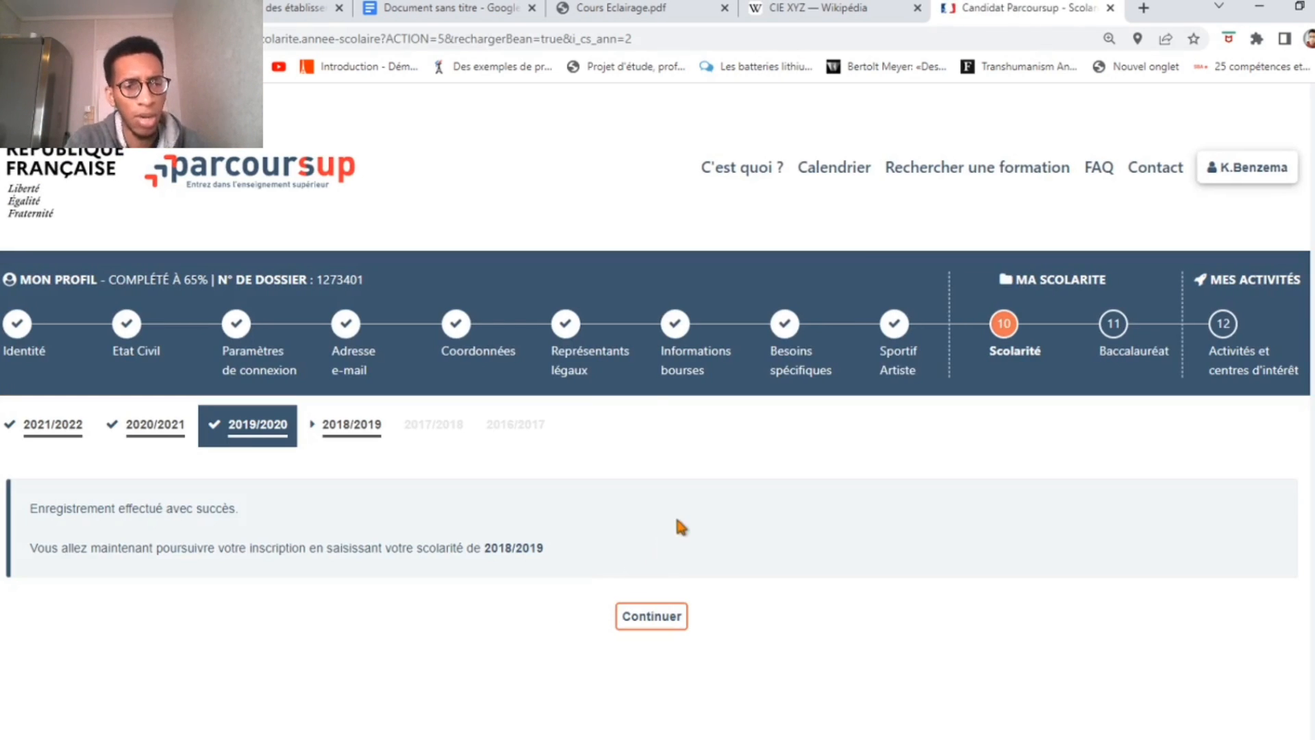
Step: Open the 2018/2019 year and review its prefilled schooling type, study level, series, school, languages and report-card periodicity
left_click(651, 616)
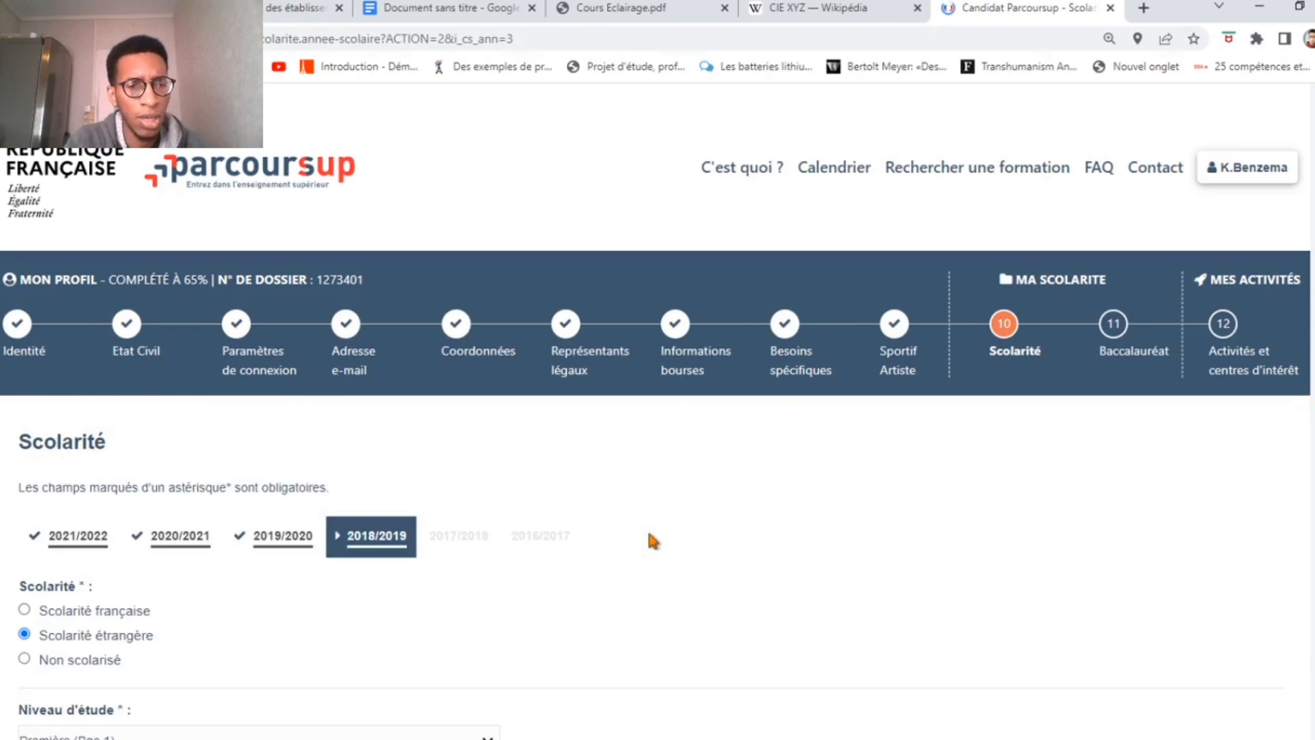
scroll(647, 514, "down", 15)
scroll(603, 466, "up", 10)
scroll(184, 370, "up", 5)
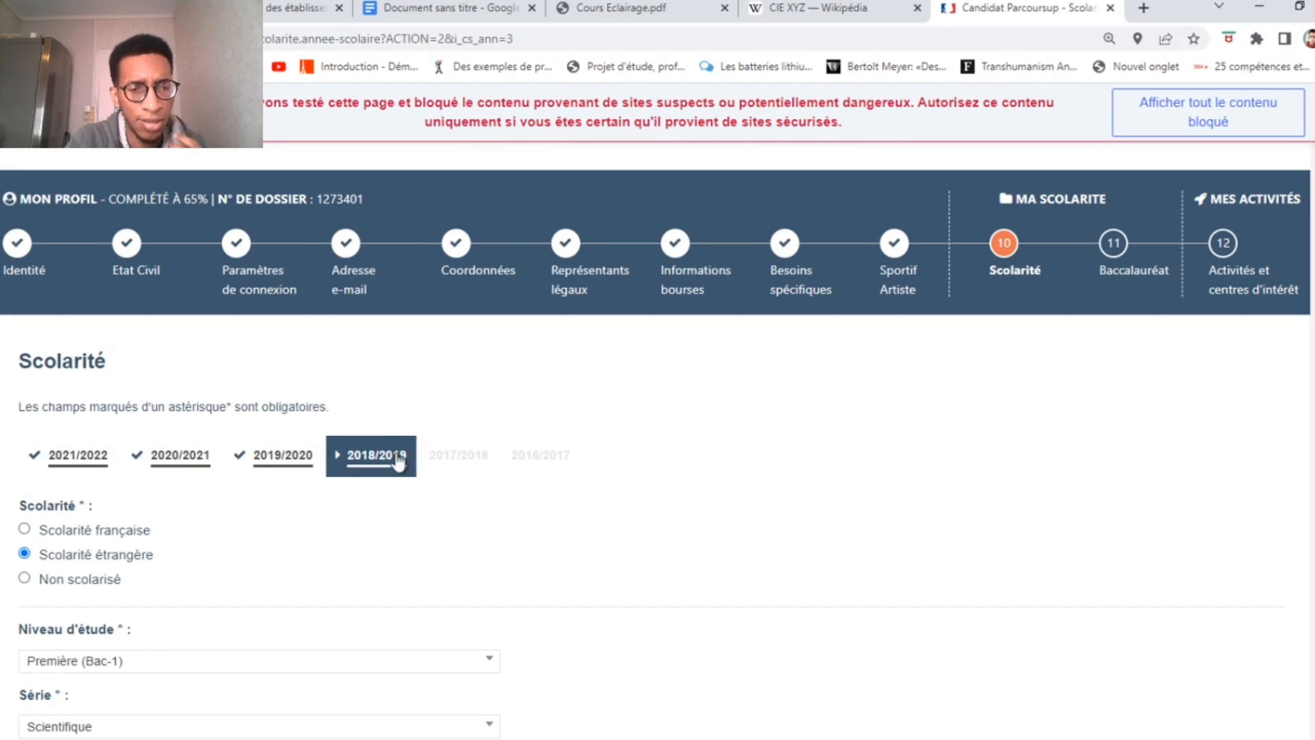
scroll(403, 446, "down", 3)
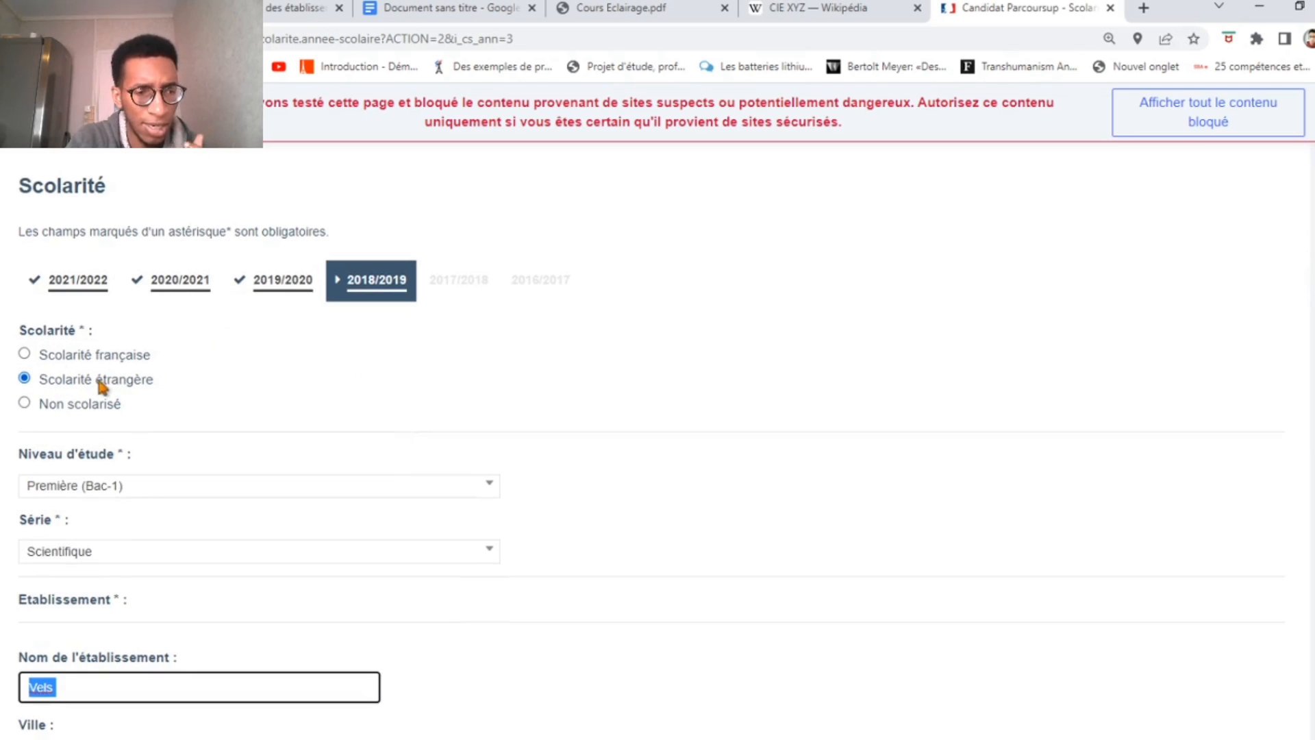
scroll(187, 376, "down", 3)
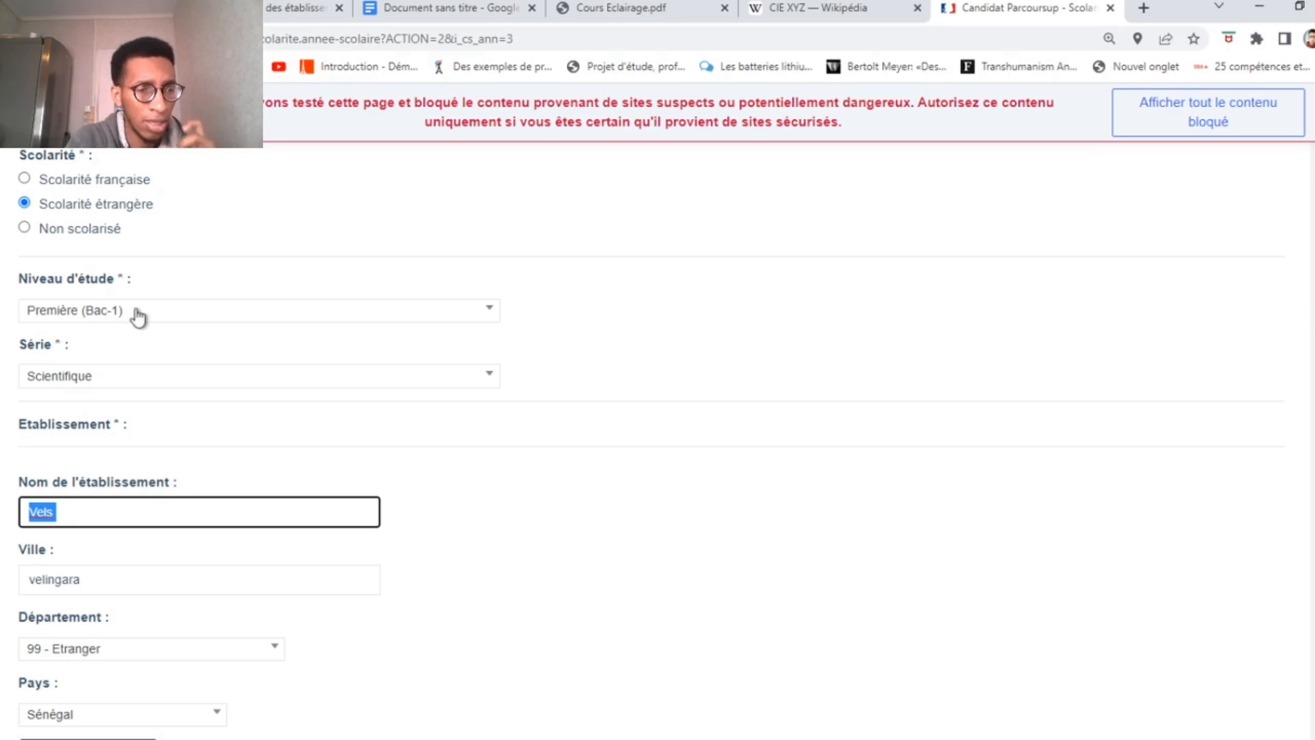
scroll(134, 315, "down", 1)
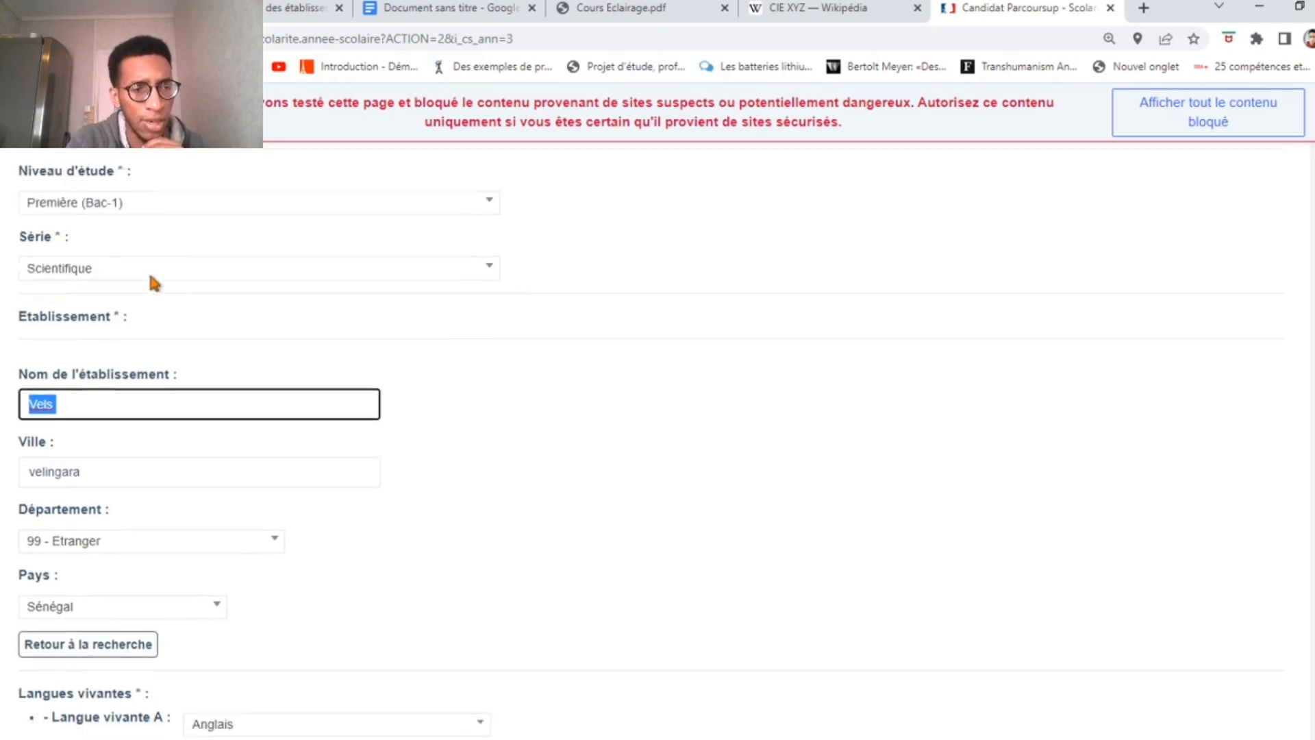
scroll(148, 278, "down", 1)
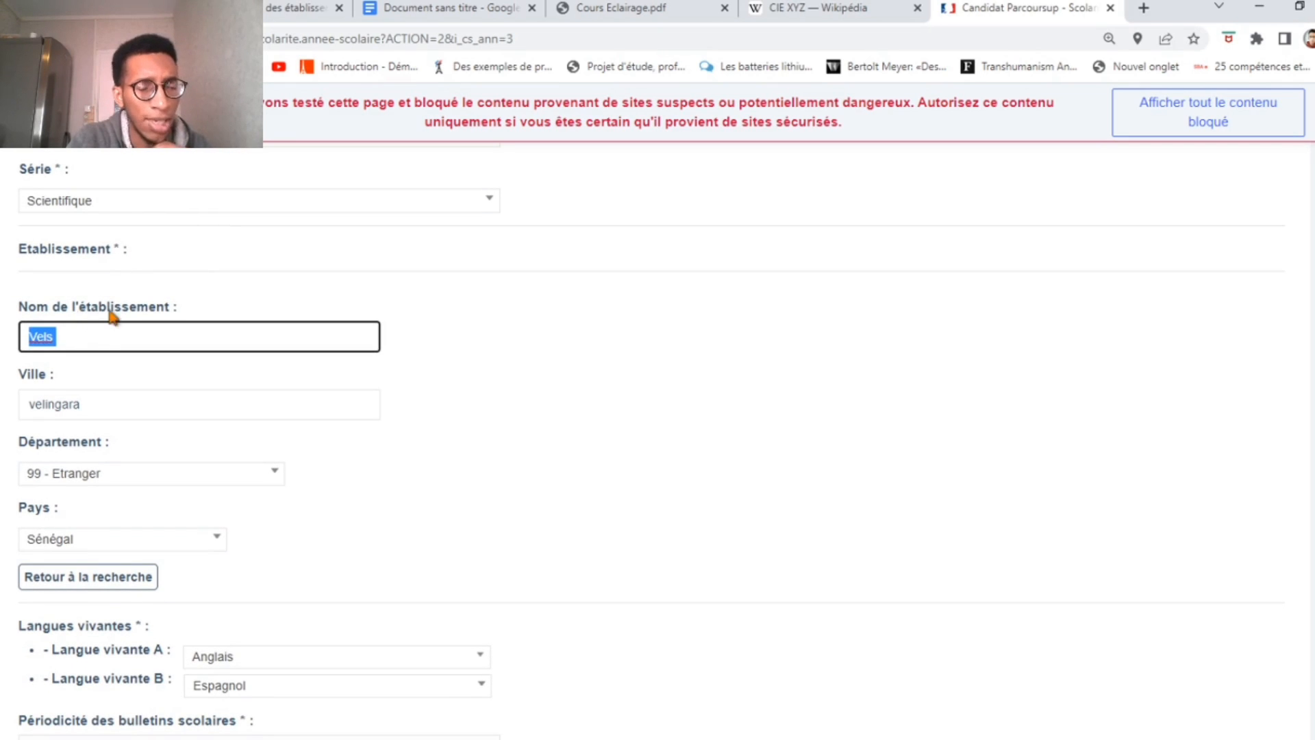
scroll(94, 339, "down", 1)
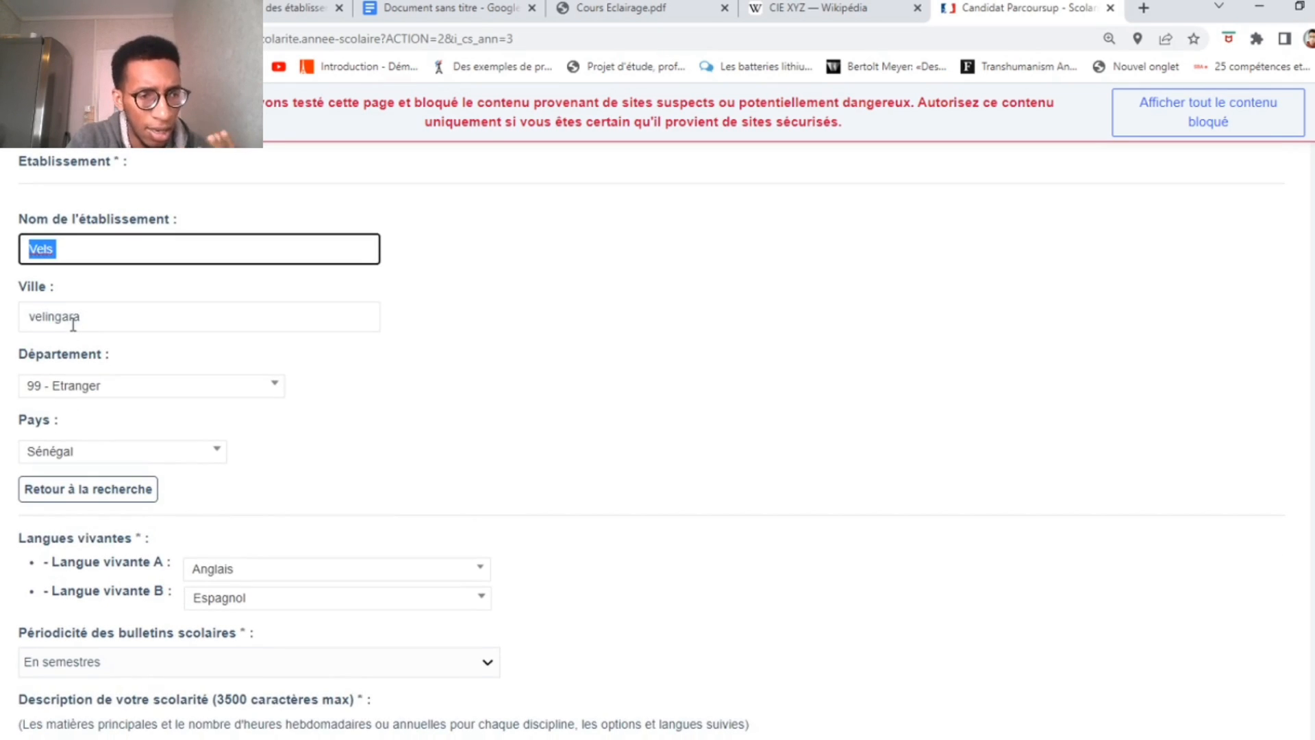
scroll(148, 315, "down", 1)
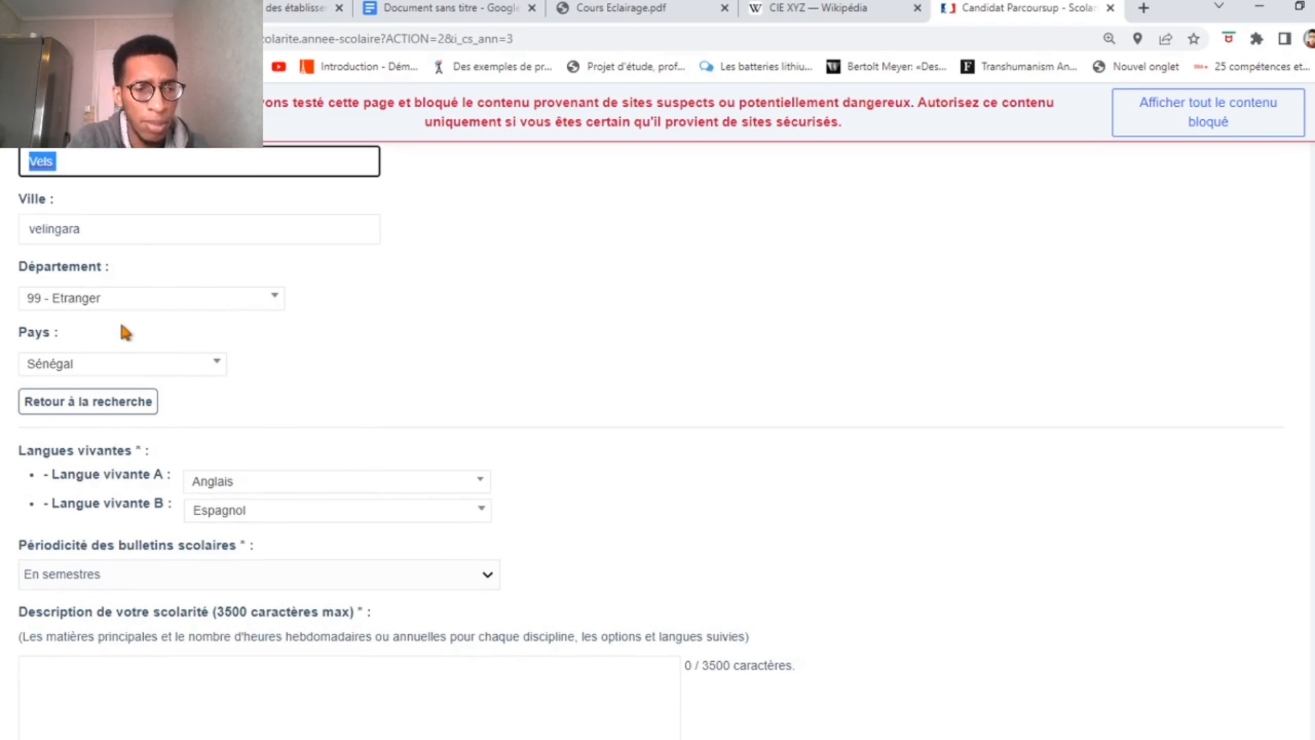
scroll(119, 318, "down", 1)
scroll(278, 348, "down", 2)
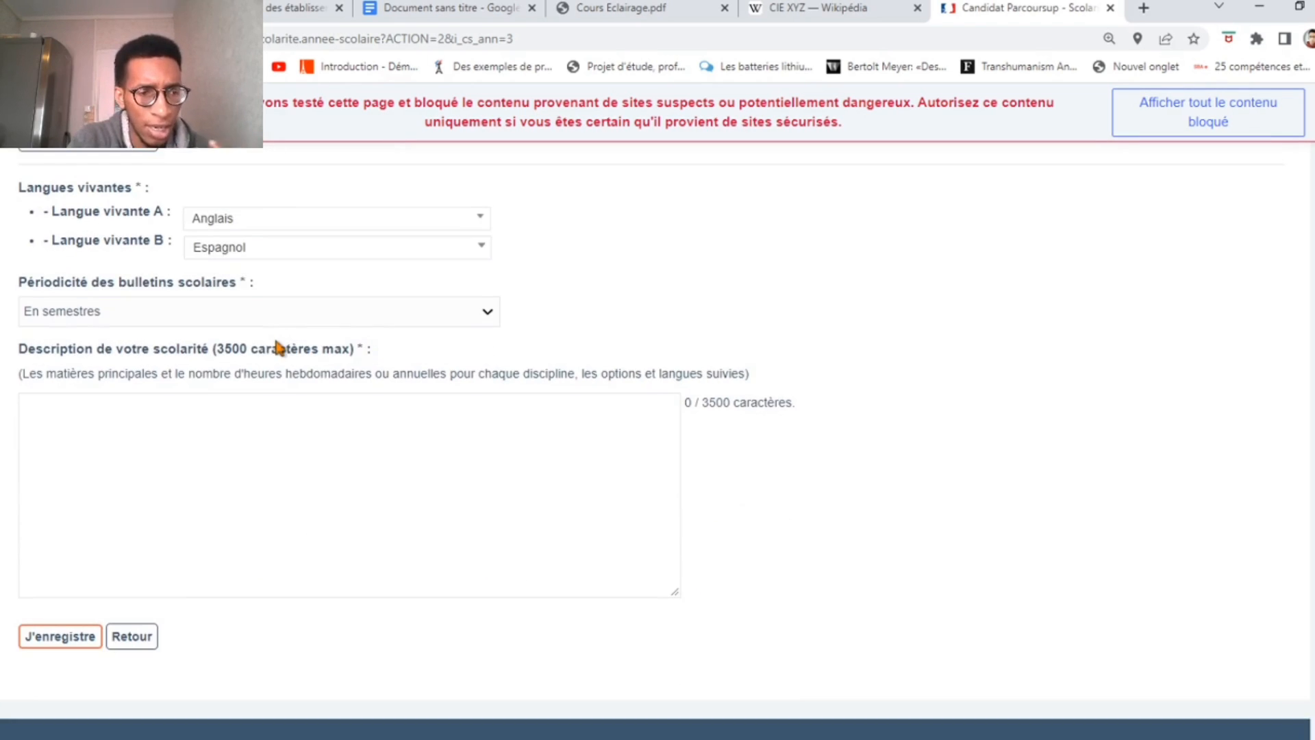
scroll(273, 328, "down", 1)
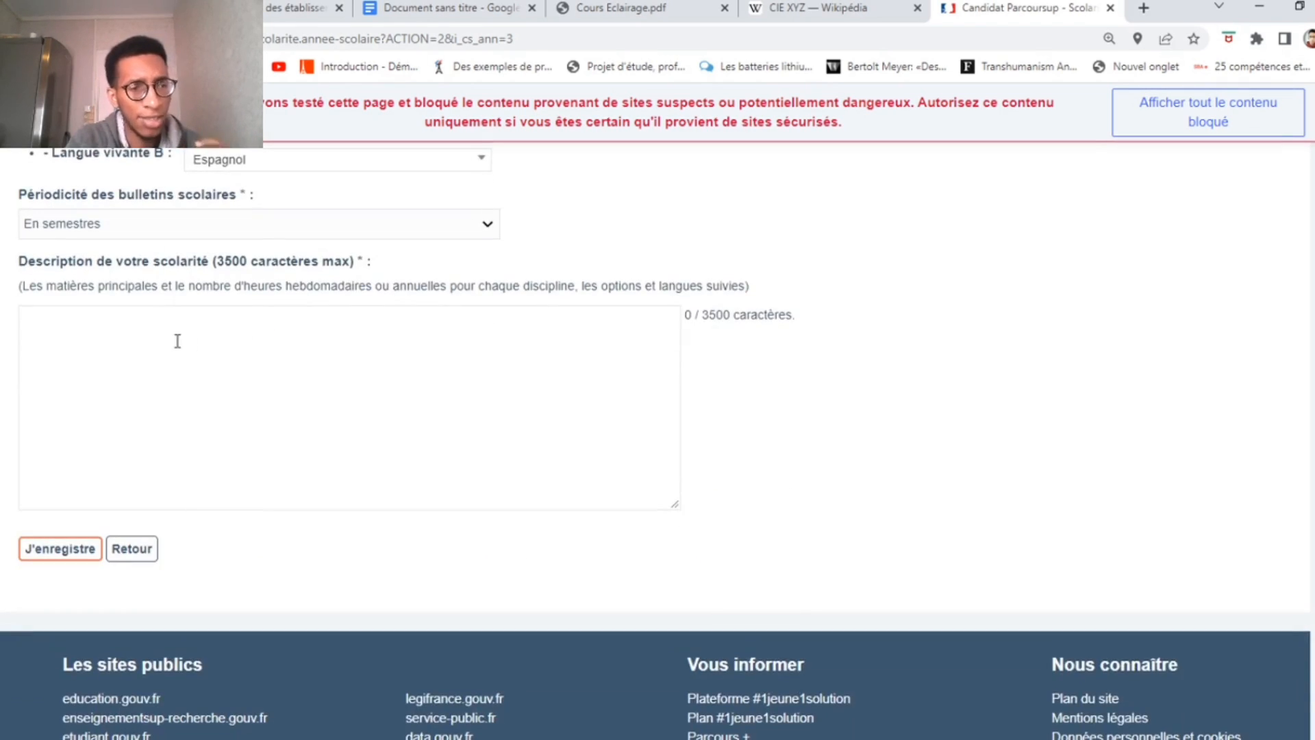
Step: Enter Analyse, Algebre, Proba and Informatique as the 2018/2019 schooling description and save the year
left_click(177, 342)
type("Analyse Algebre Proba Informatique")
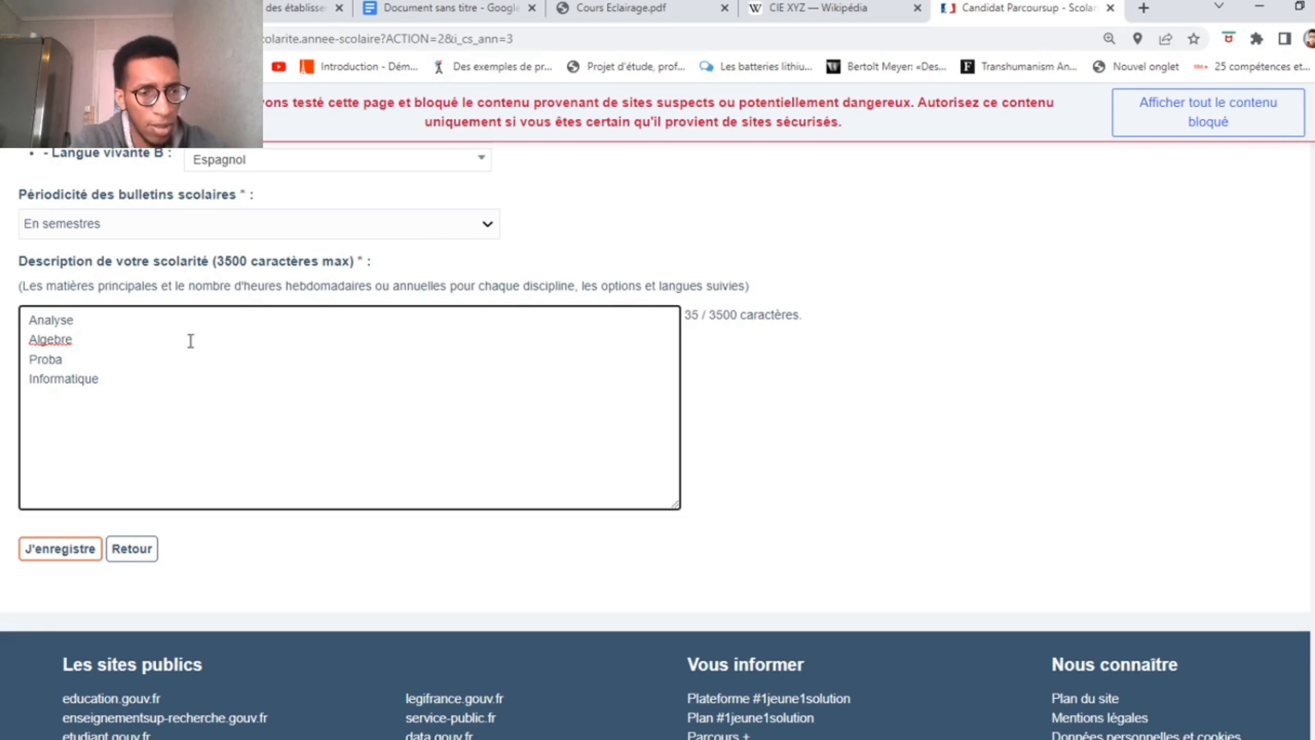
left_click(63, 548)
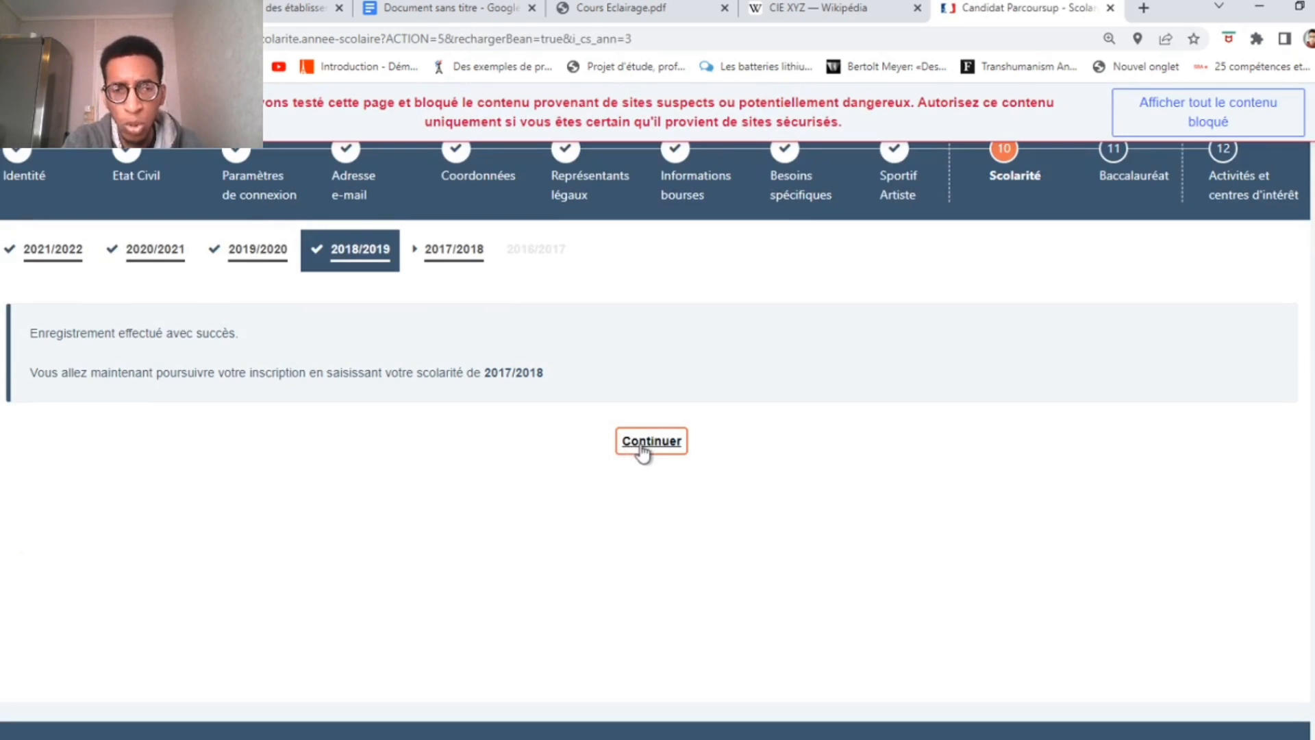
Step: Check the prefilled study level and school details of the 2017/2018 year and save it
left_click(643, 453)
scroll(538, 353, "down", 8)
scroll(540, 351, "up", 6)
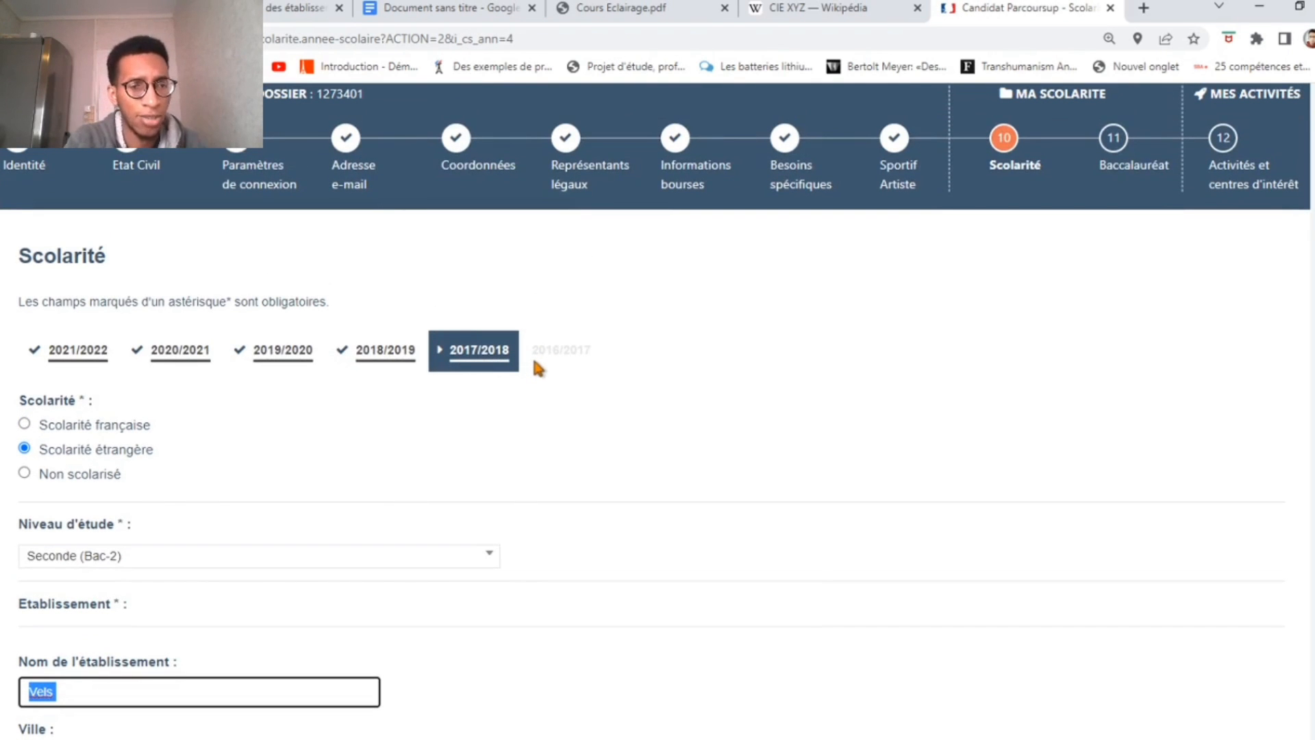
scroll(537, 376, "down", 1)
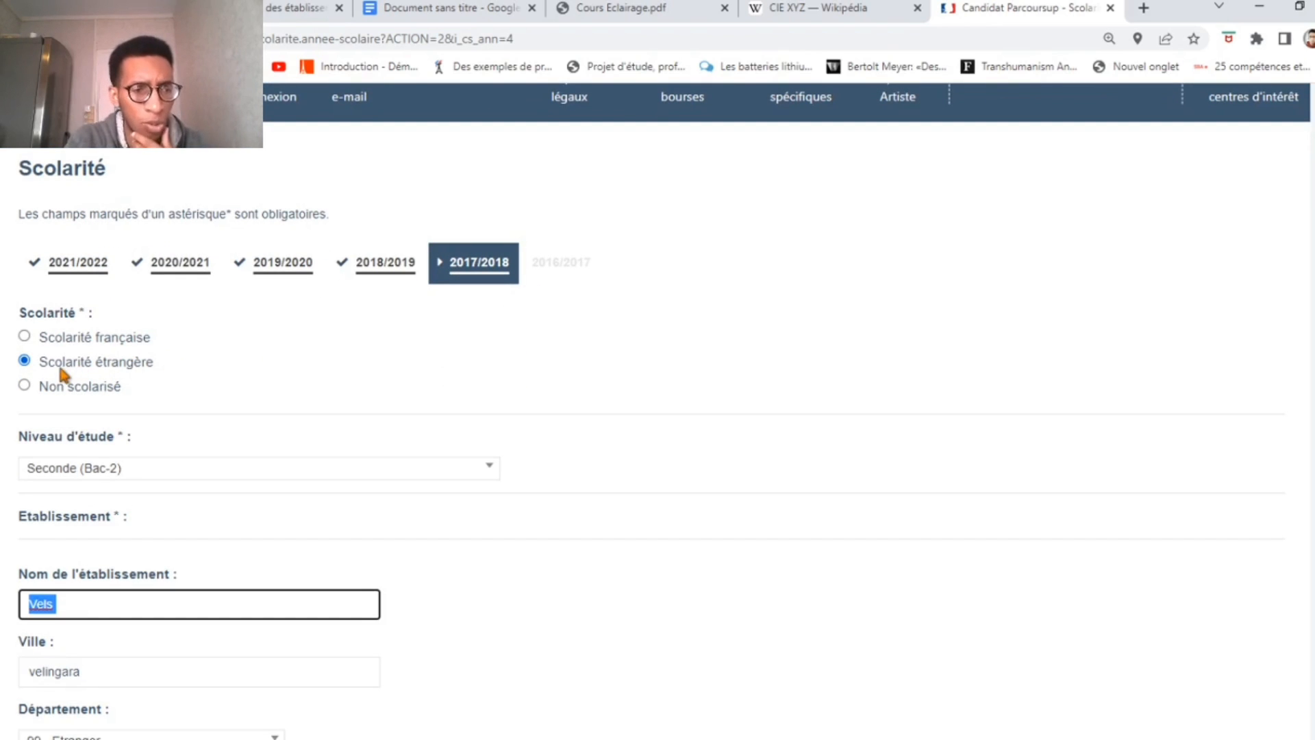
scroll(123, 366, "down", 2)
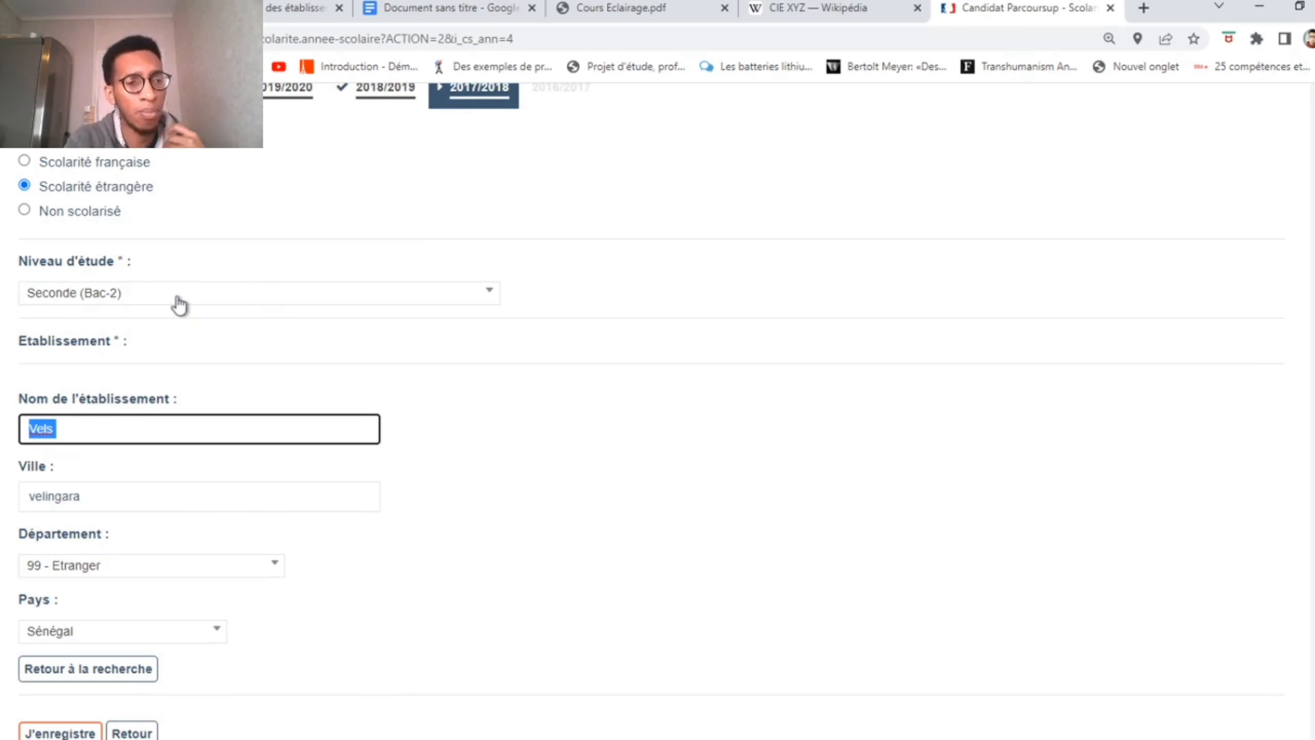
scroll(179, 305, "down", 3)
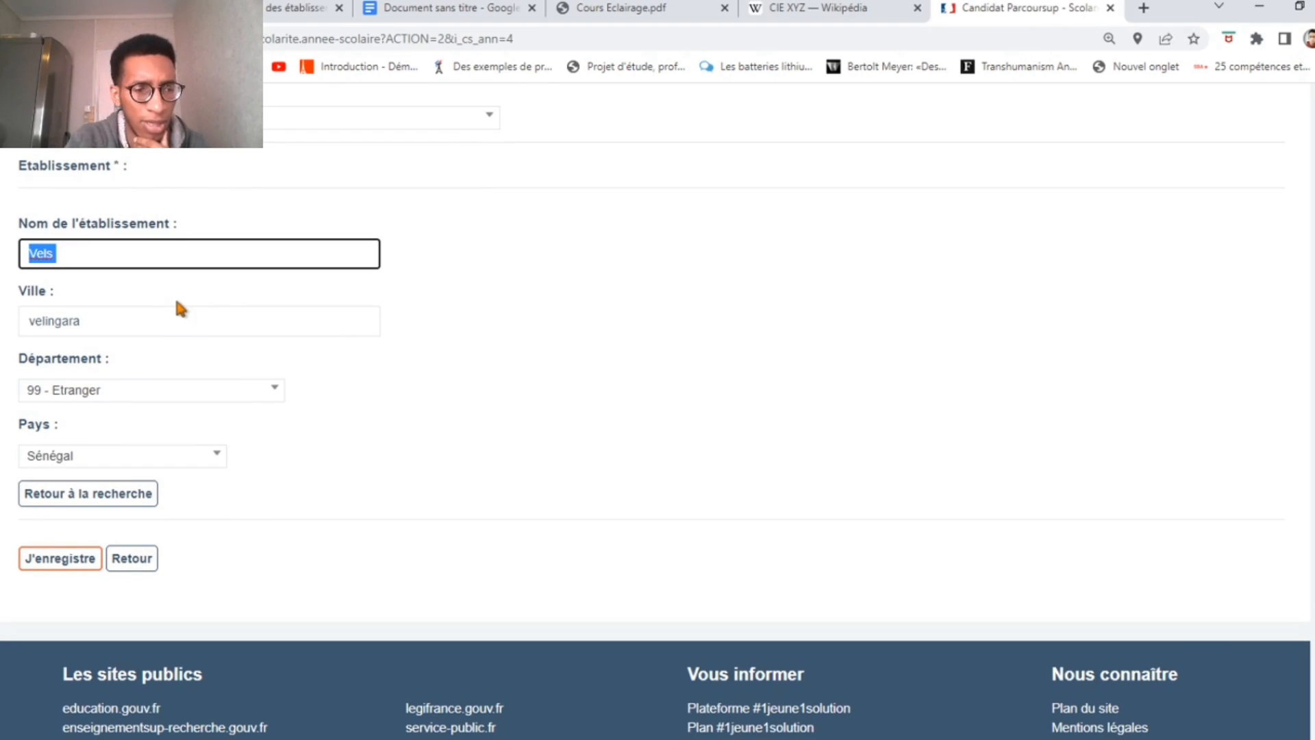
scroll(179, 306, "down", 1)
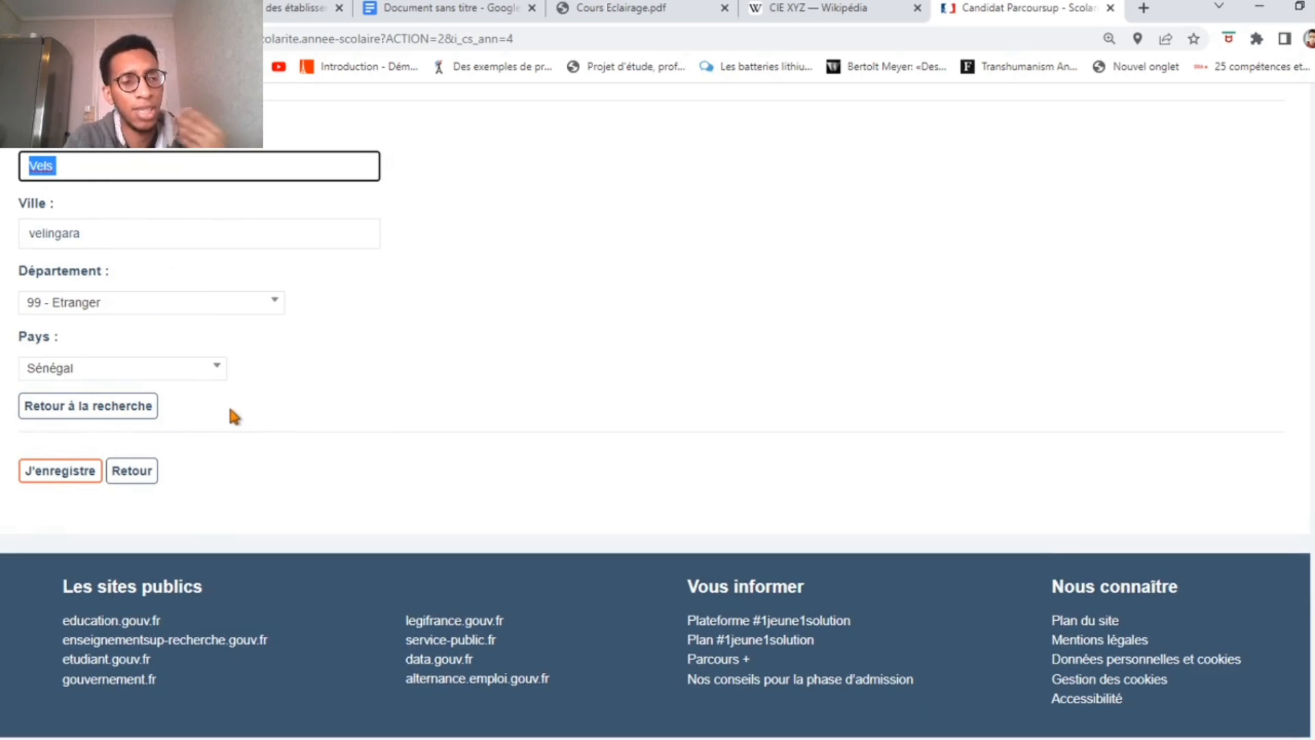
left_click(45, 473)
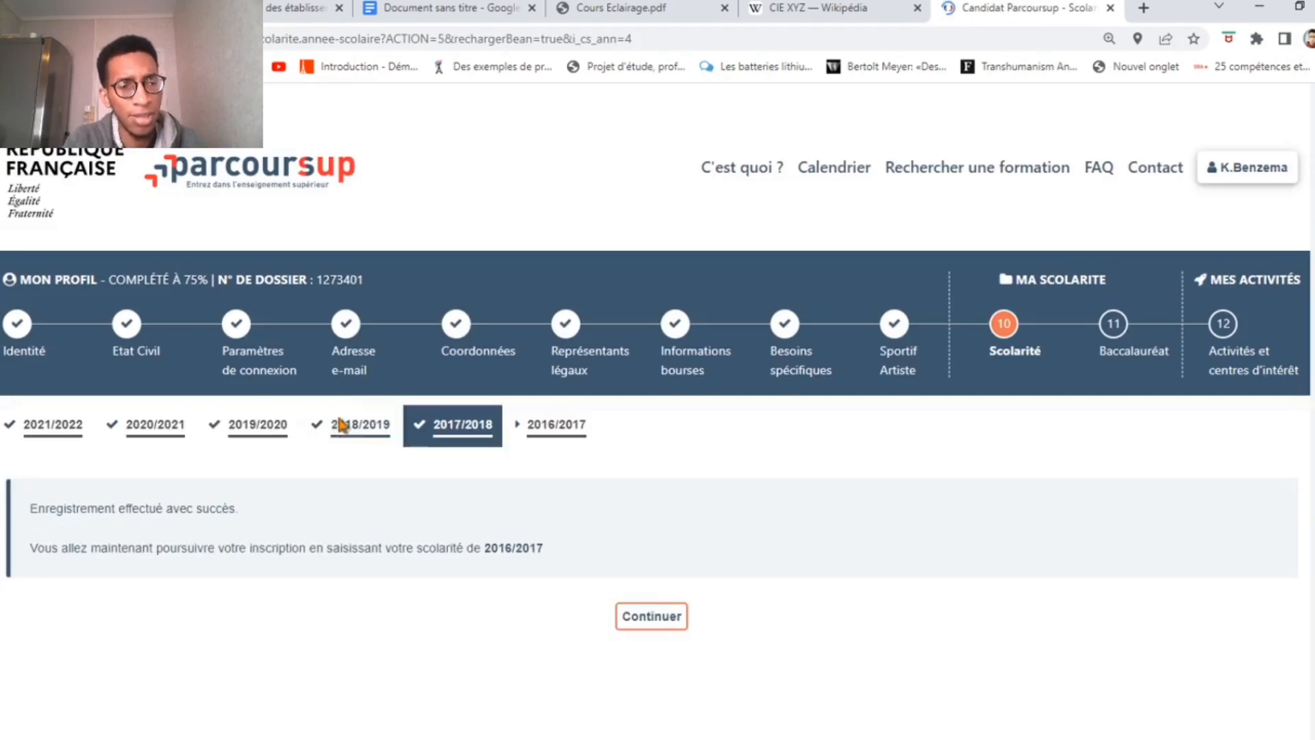
Step: Check the prefilled study level, department and country of the 2016/2017 year and save it
scroll(494, 462, "down", 1)
left_click(652, 528)
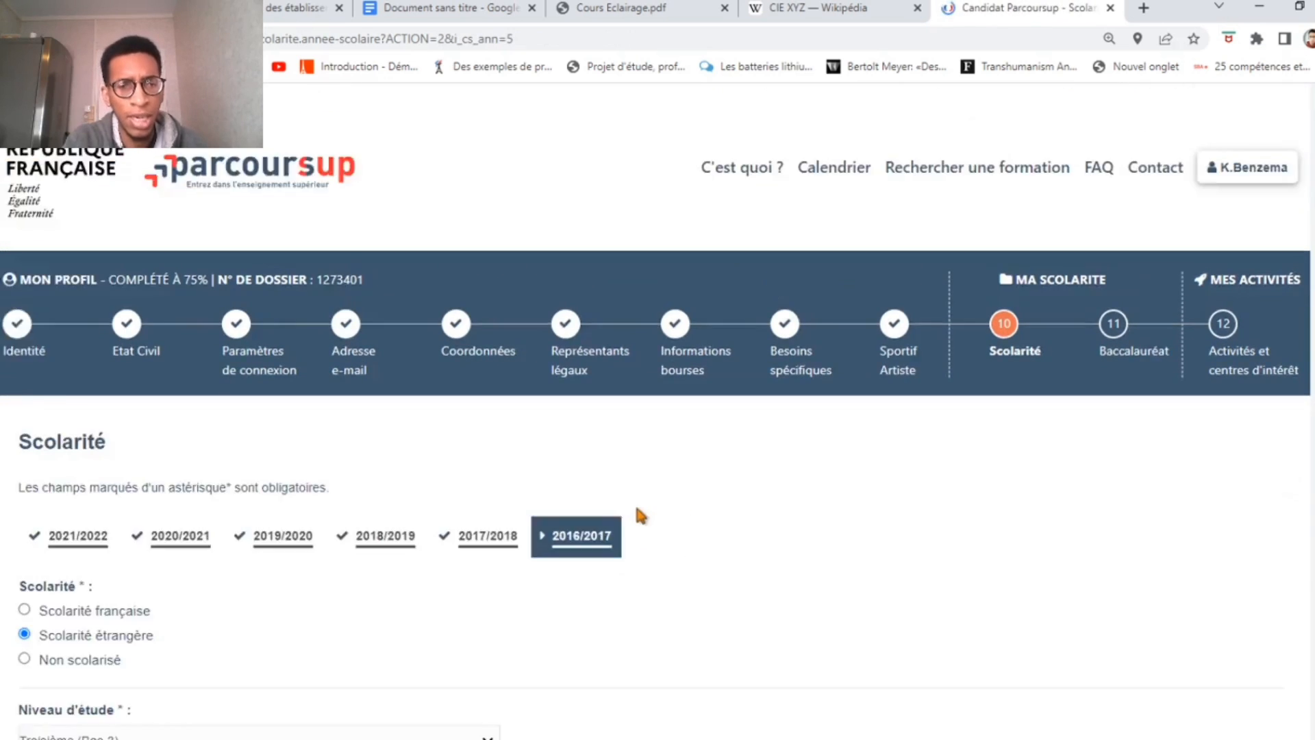
scroll(598, 496, "down", 5)
scroll(593, 492, "up", 1)
scroll(593, 491, "up", 2)
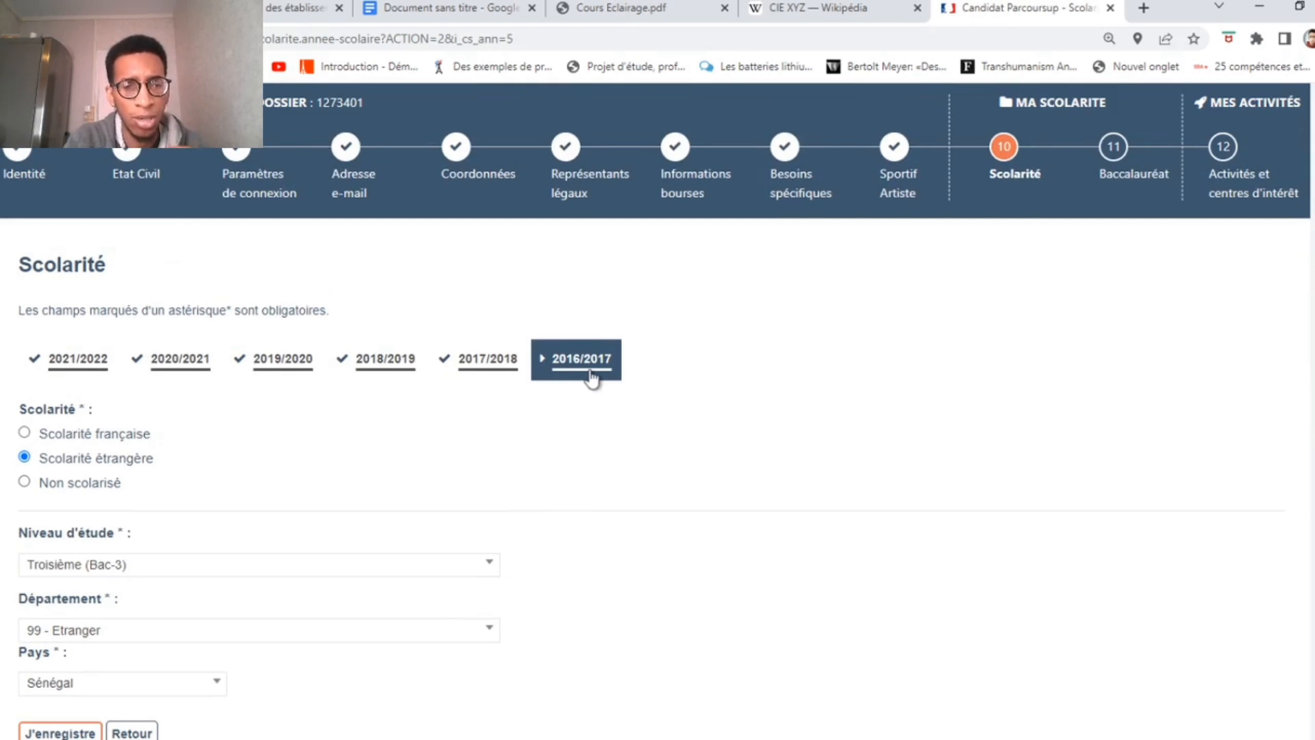
scroll(586, 376, "down", 1)
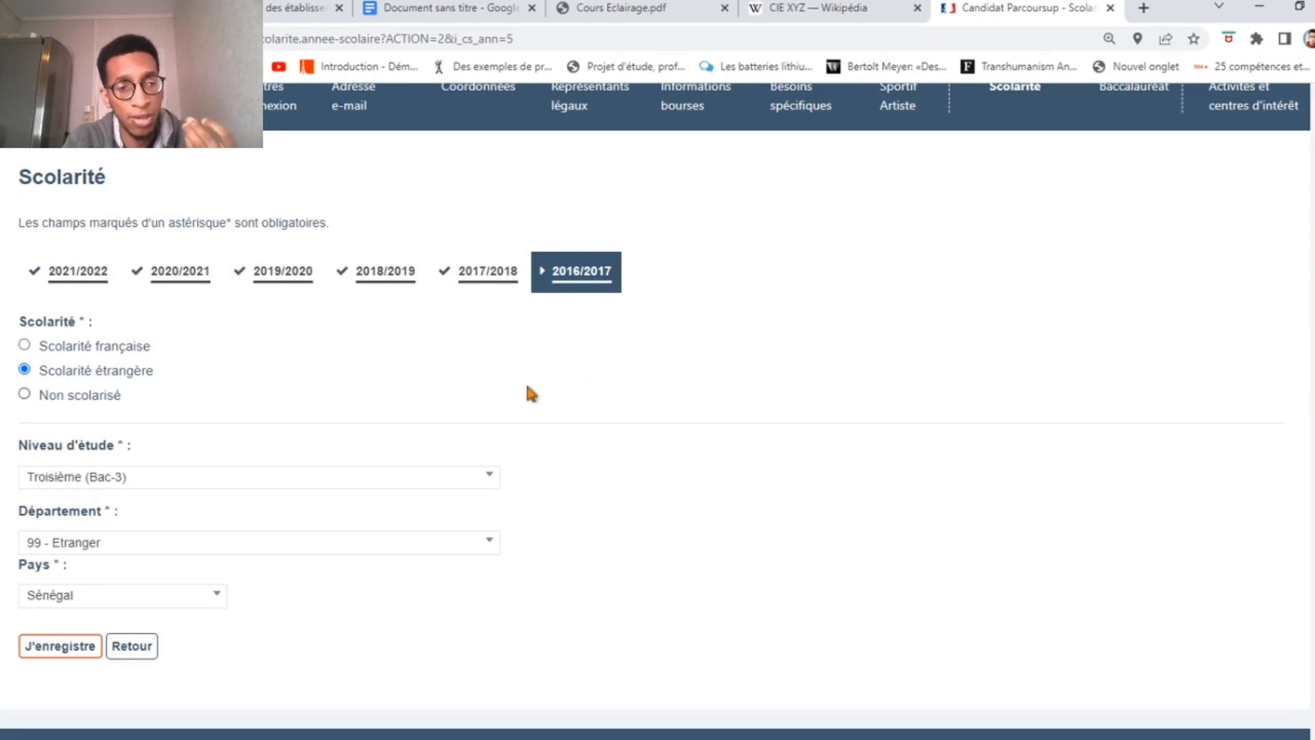
scroll(319, 363, "down", 2)
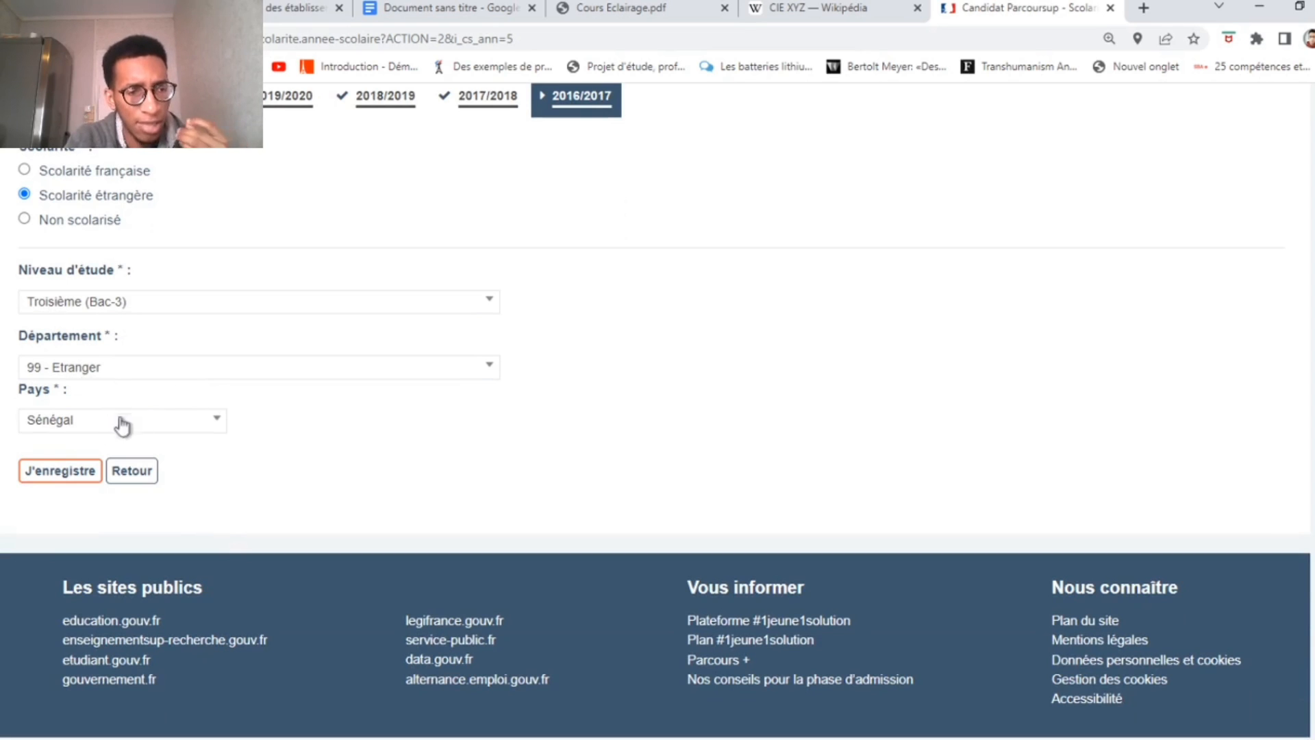
left_click(56, 470)
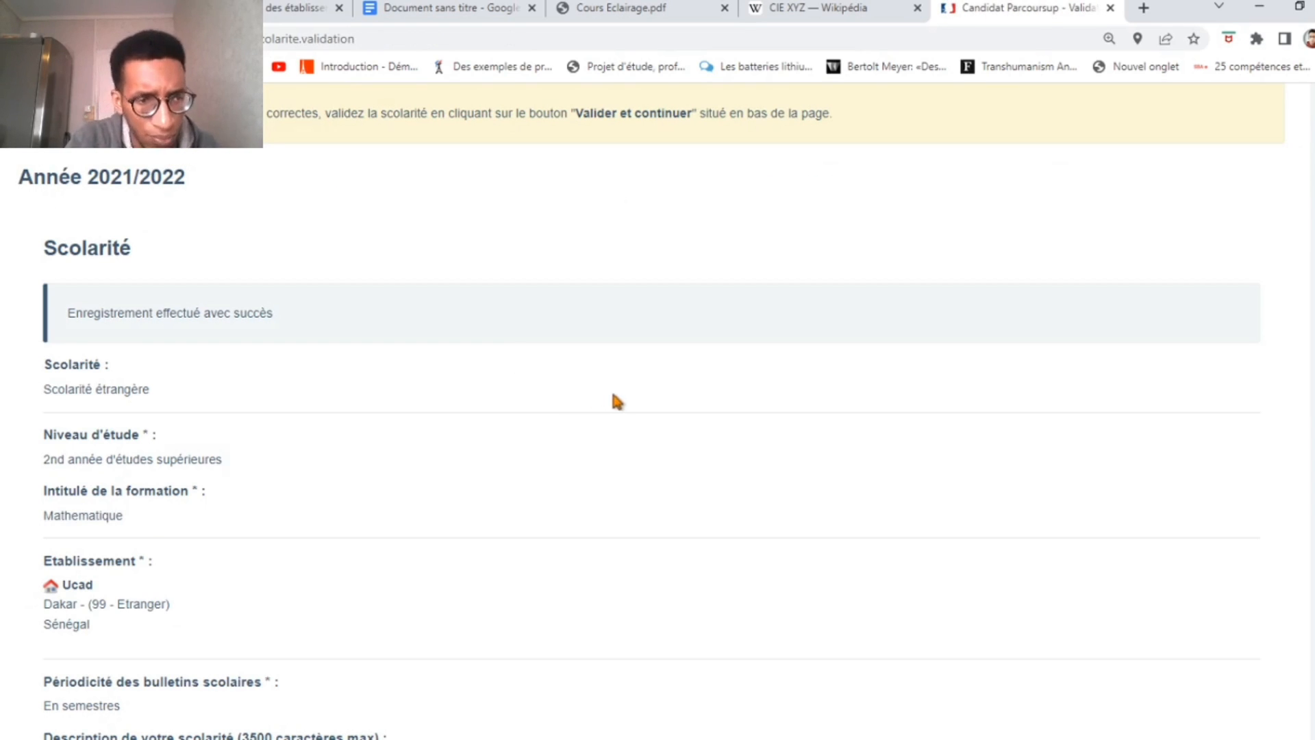
Step: Review the summary of all school years, then certify its accuracy and validate the Scolarité section
scroll(614, 399, "up", 3)
scroll(610, 397, "down", 3)
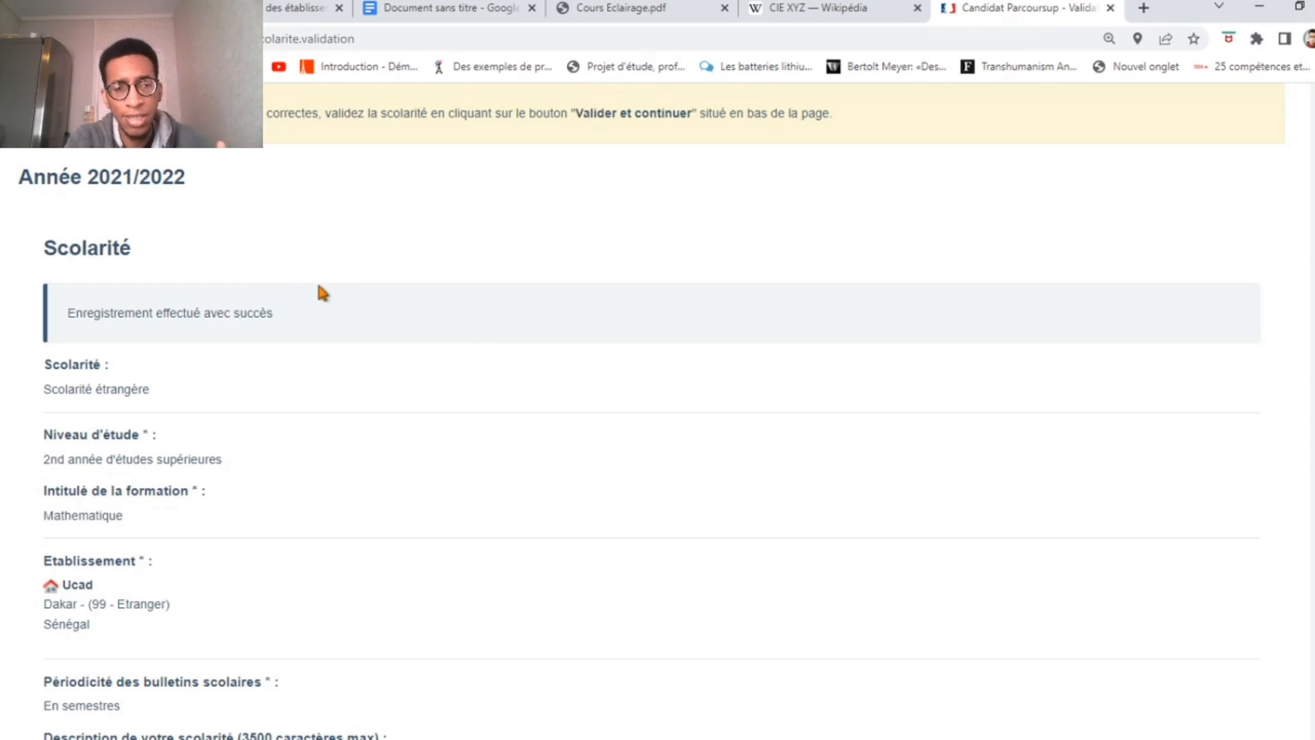
scroll(340, 306, "down", 2)
scroll(351, 307, "down", 6)
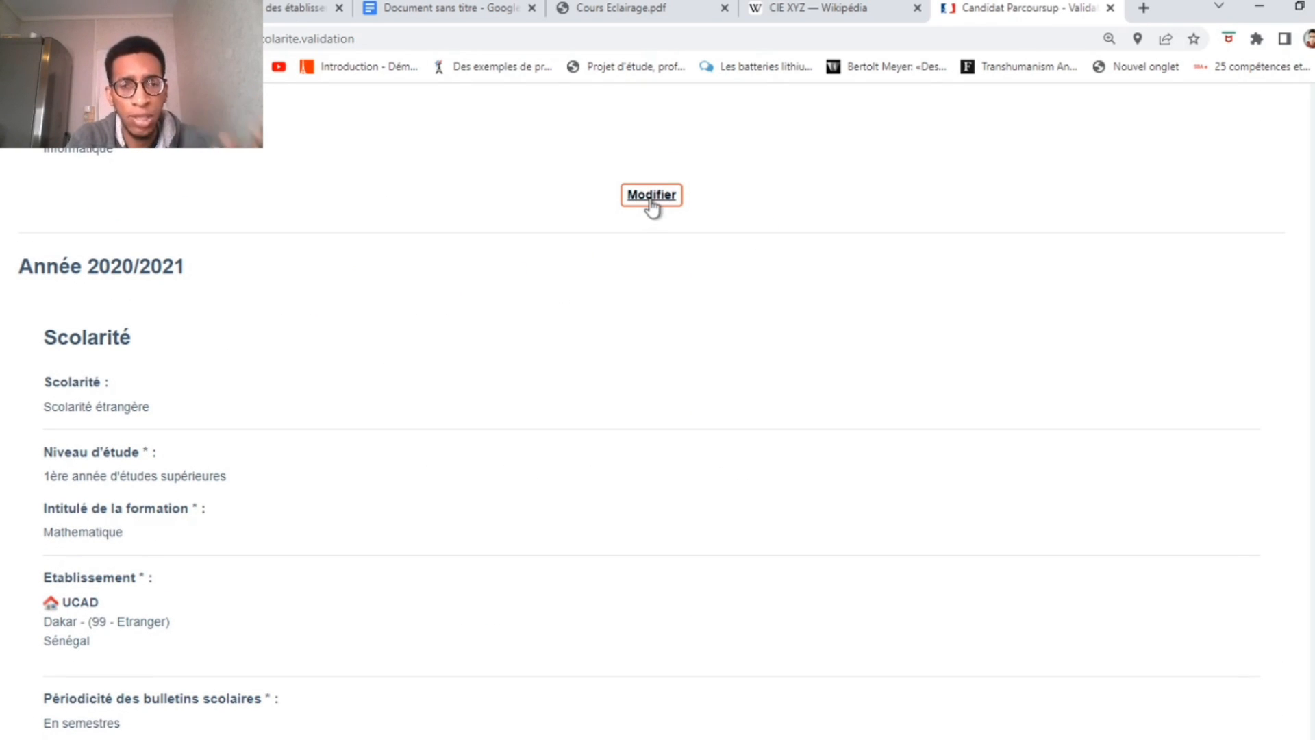
scroll(648, 209, "down", 8)
scroll(644, 212, "down", 4)
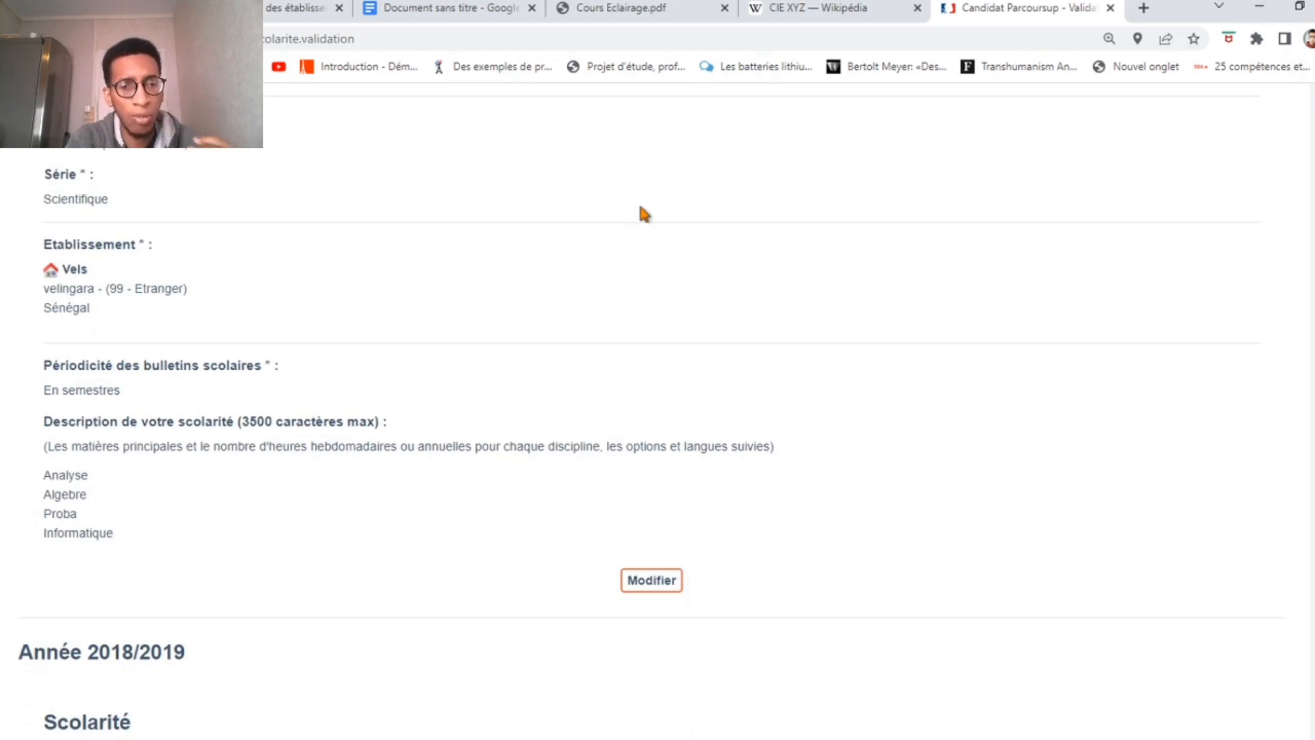
scroll(641, 212, "down", 7)
scroll(636, 218, "down", 15)
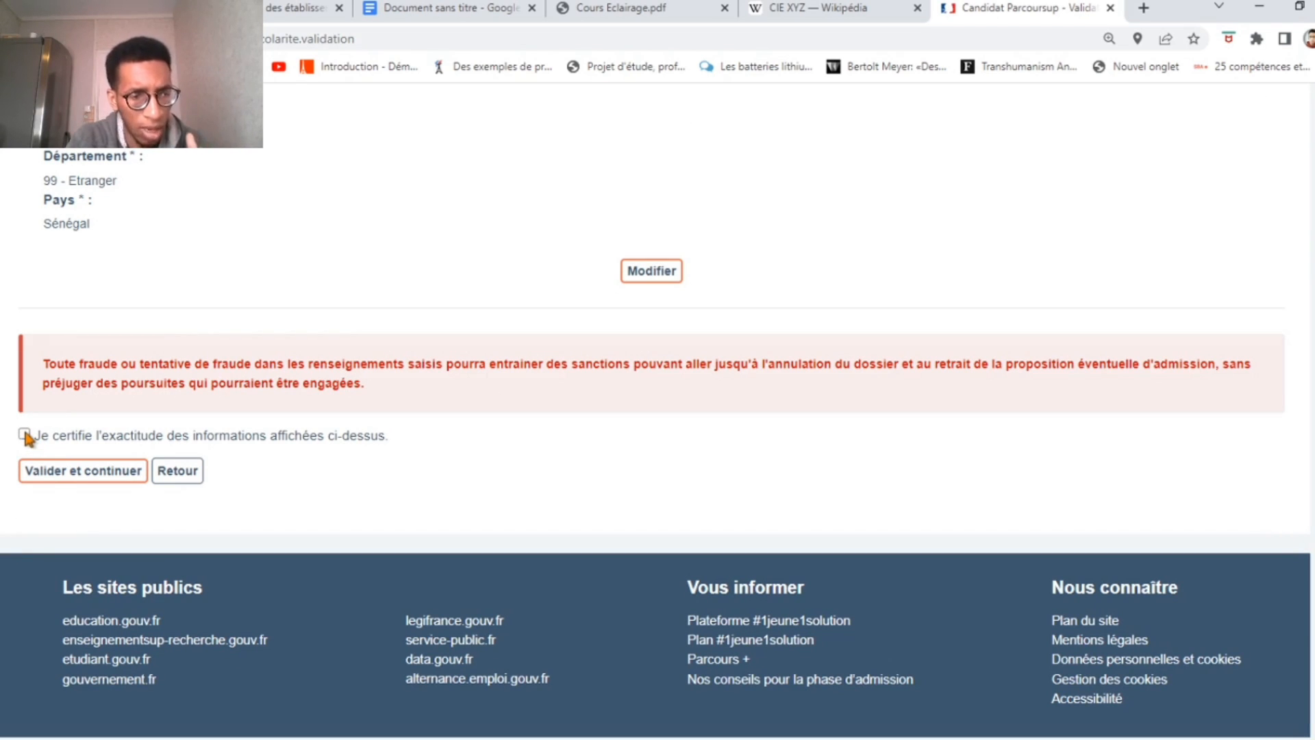
left_click(24, 435)
left_click(79, 475)
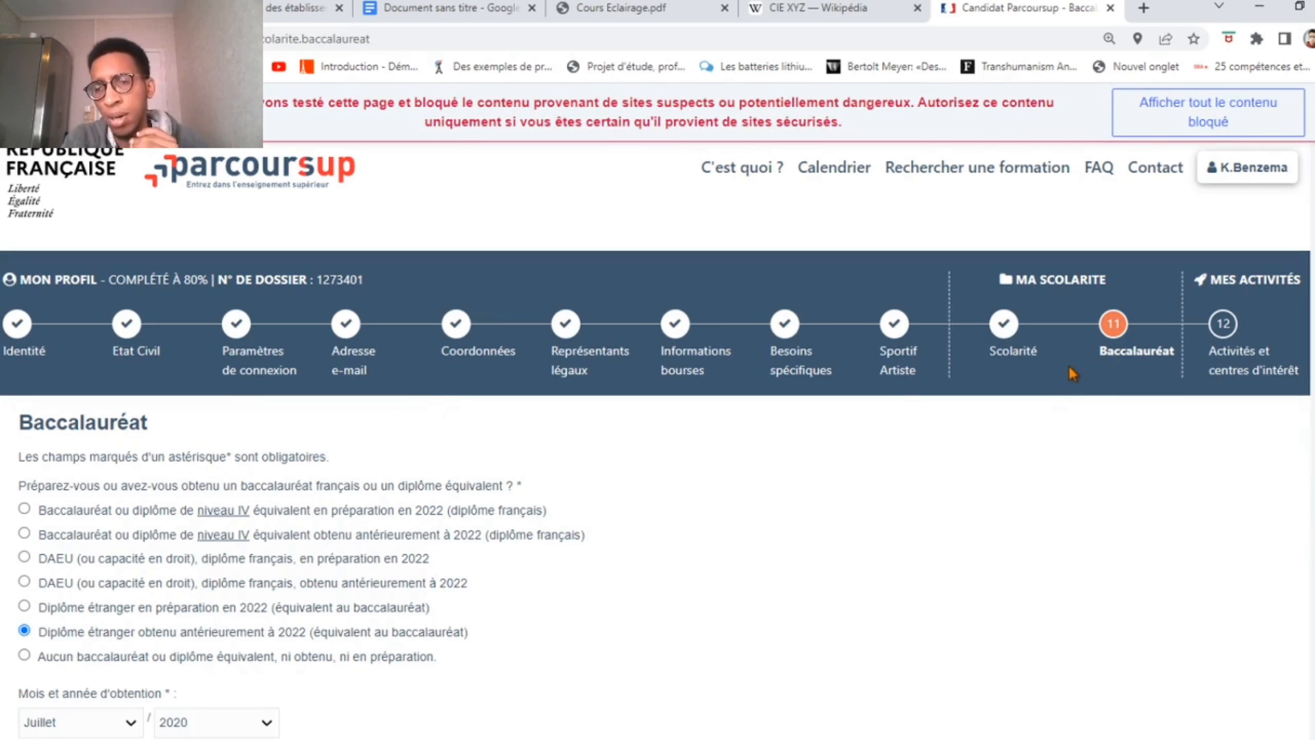
Step: Declare the diploma status as Diplôme étranger obtenu antérieurement à 2022 (équivalent au baccalauréat)
scroll(1174, 369, "down", 1)
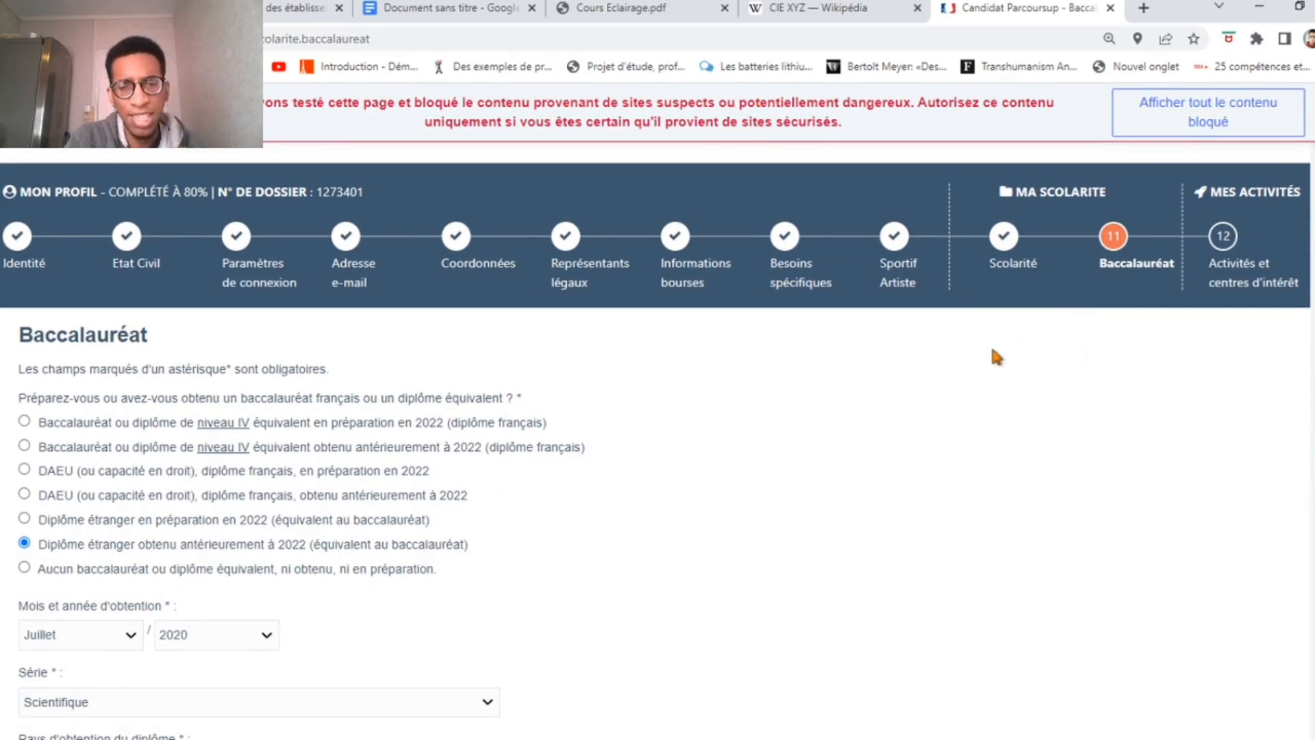
scroll(113, 353, "down", 2)
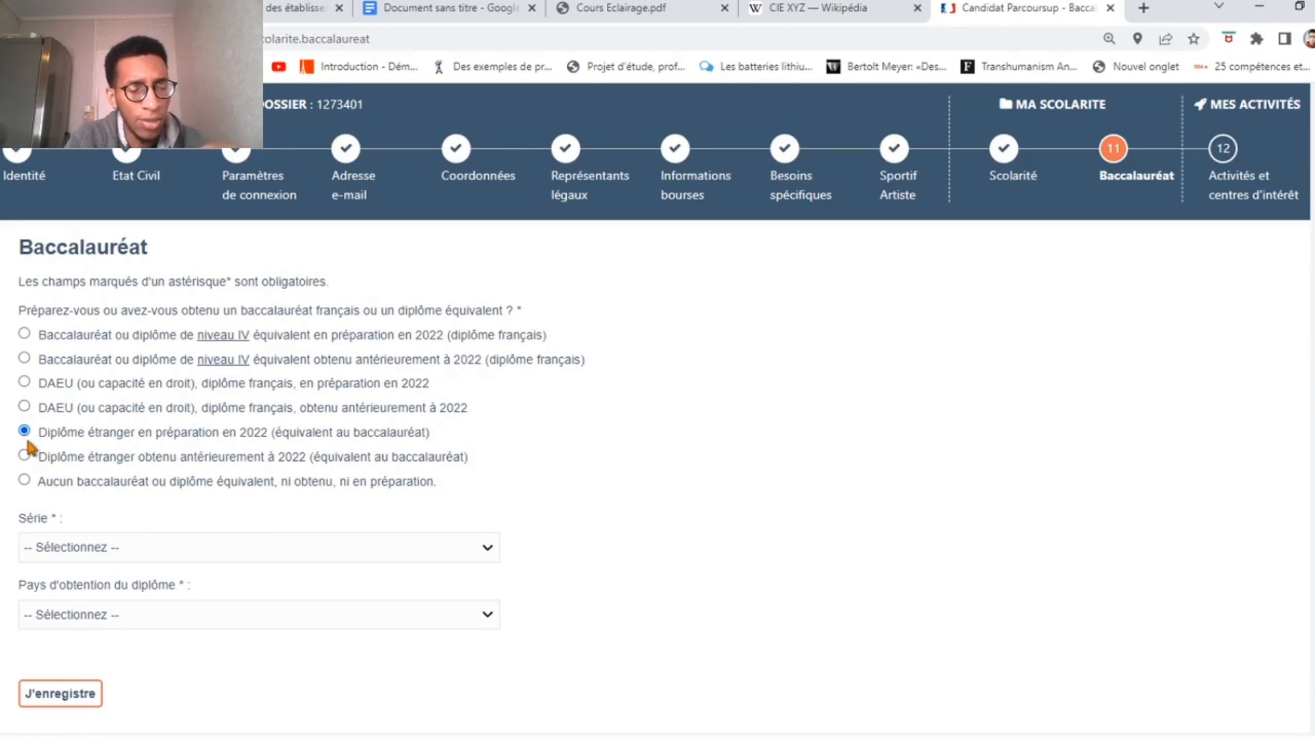
left_click(24, 456)
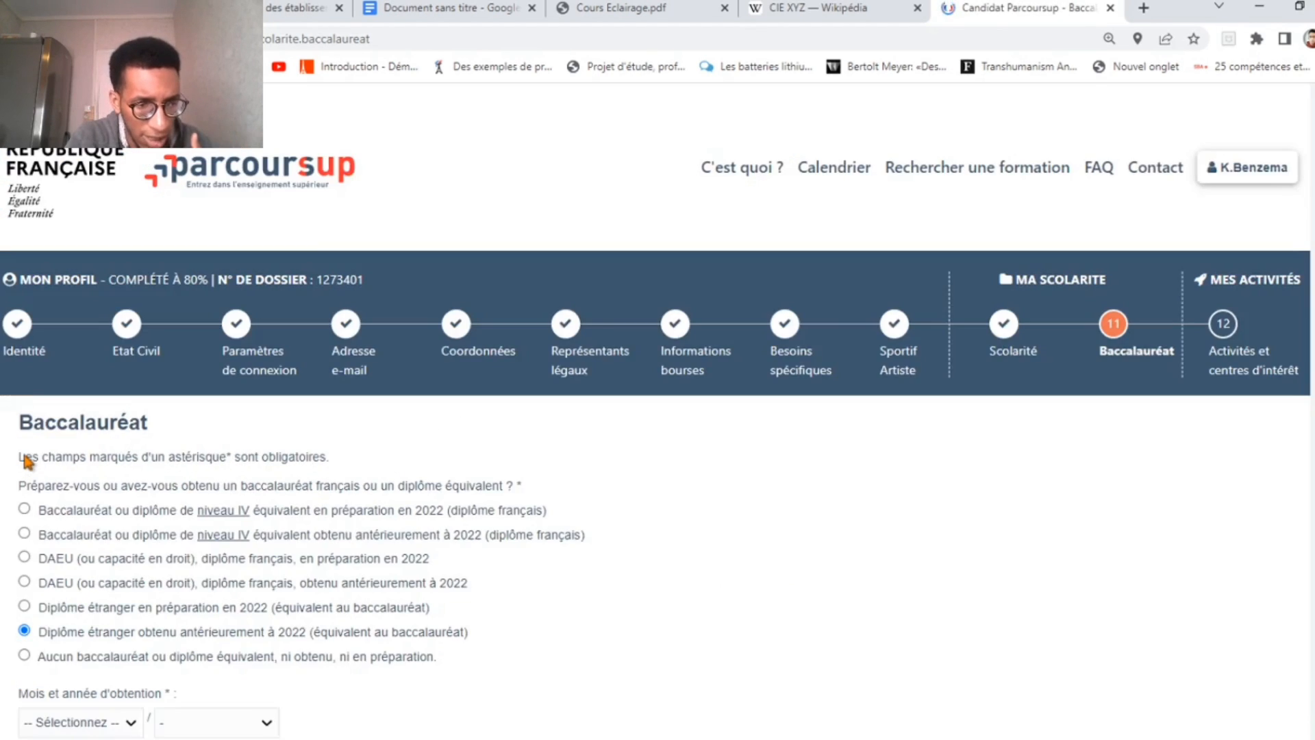
Step: Set the month and year the diploma was obtained to Juillet 2020
scroll(226, 411, "down", 2)
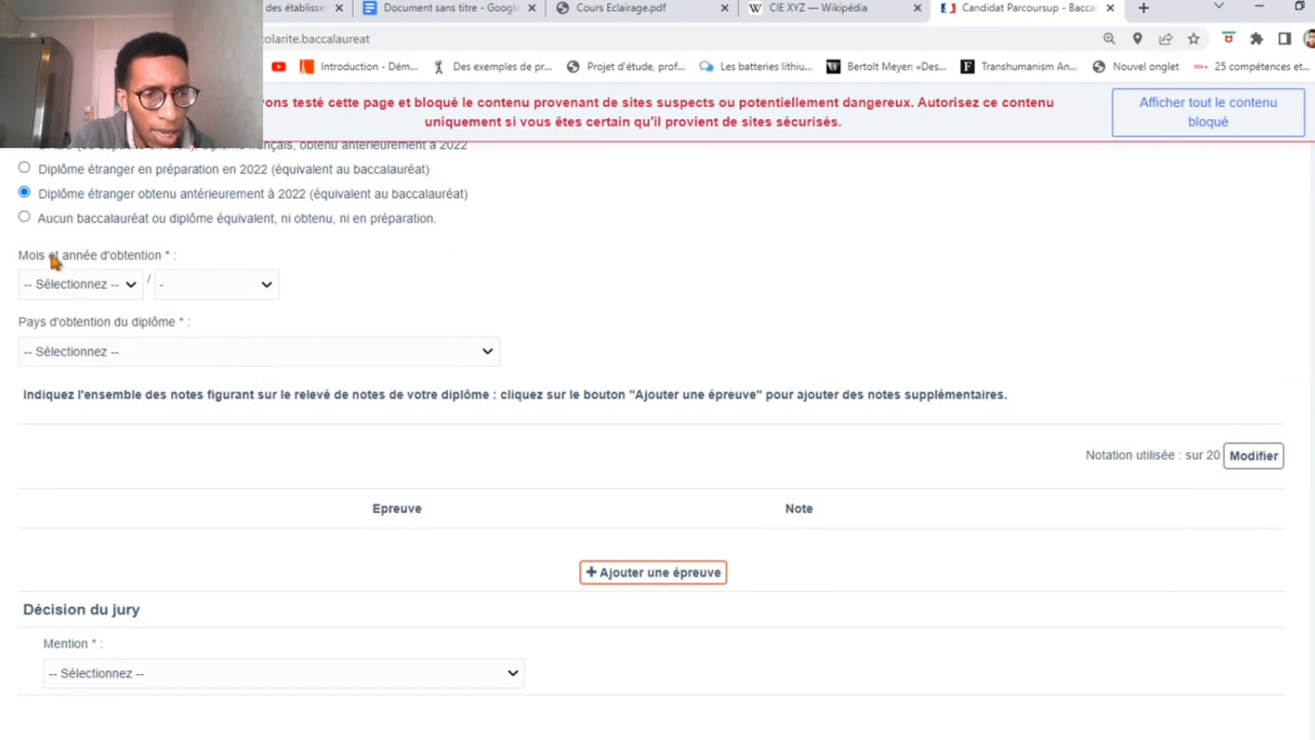
left_click(128, 291)
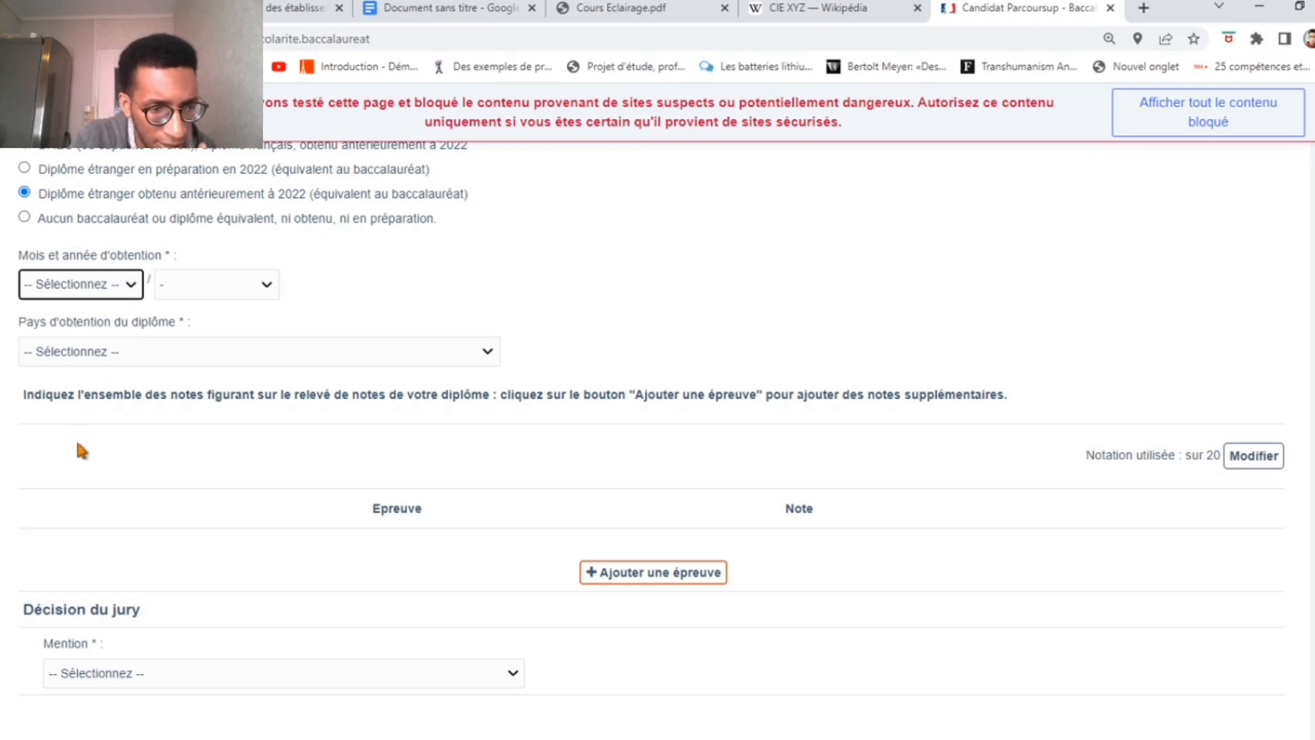
left_click(69, 415)
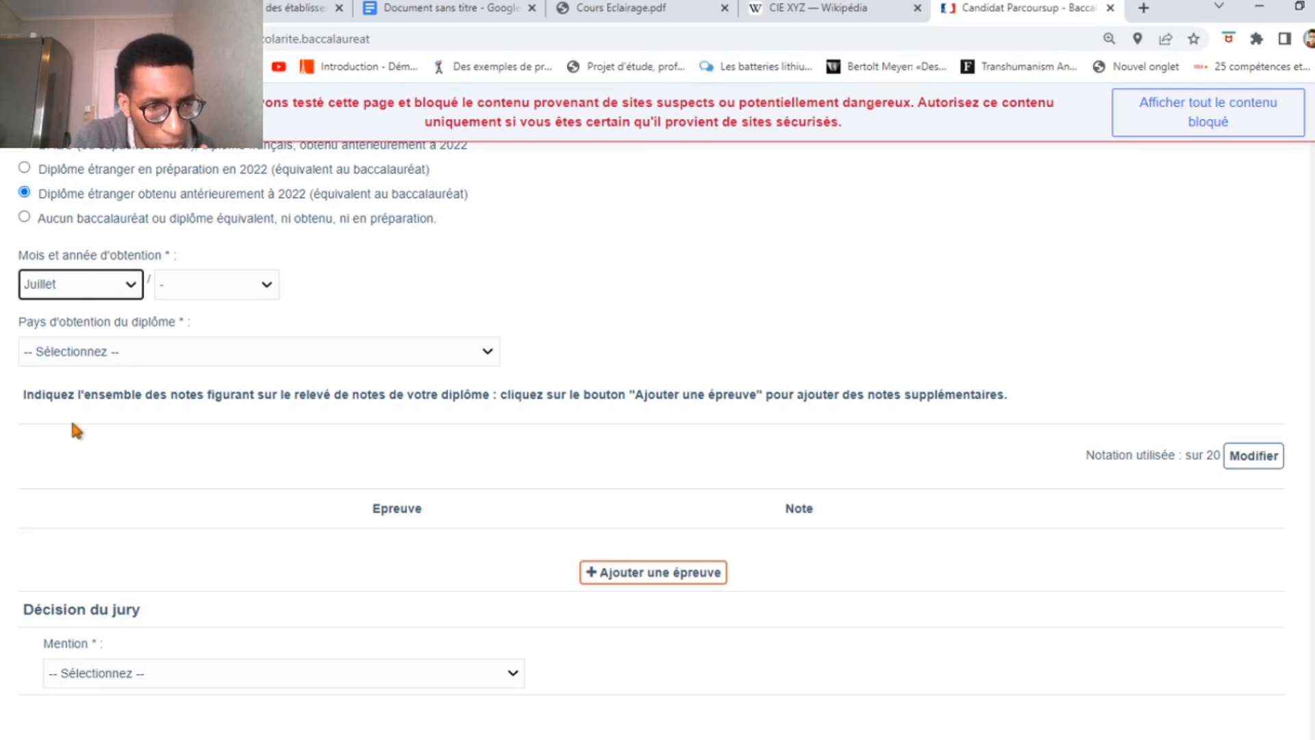
left_click(240, 296)
left_click(207, 338)
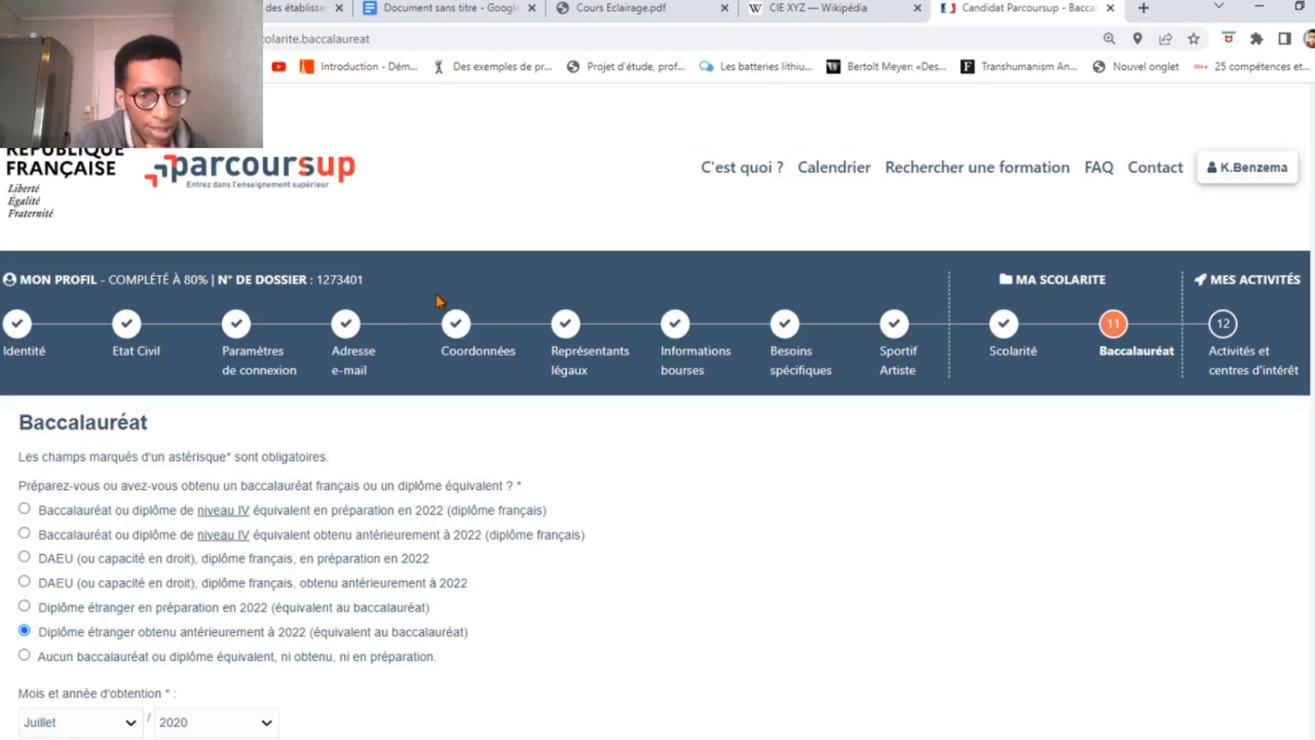
Step: Set the diploma's series to Scientifique and its country of award to Sénégal
scroll(438, 302, "down", 7)
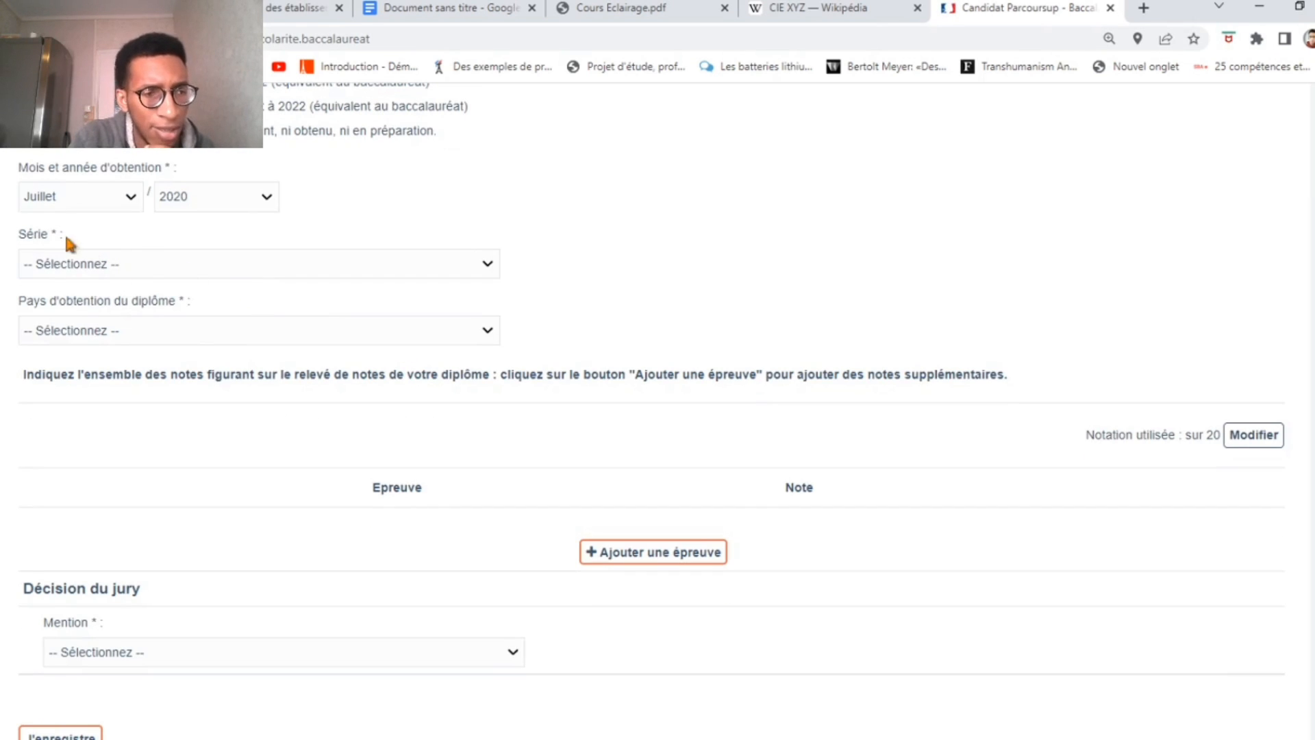
left_click(106, 276)
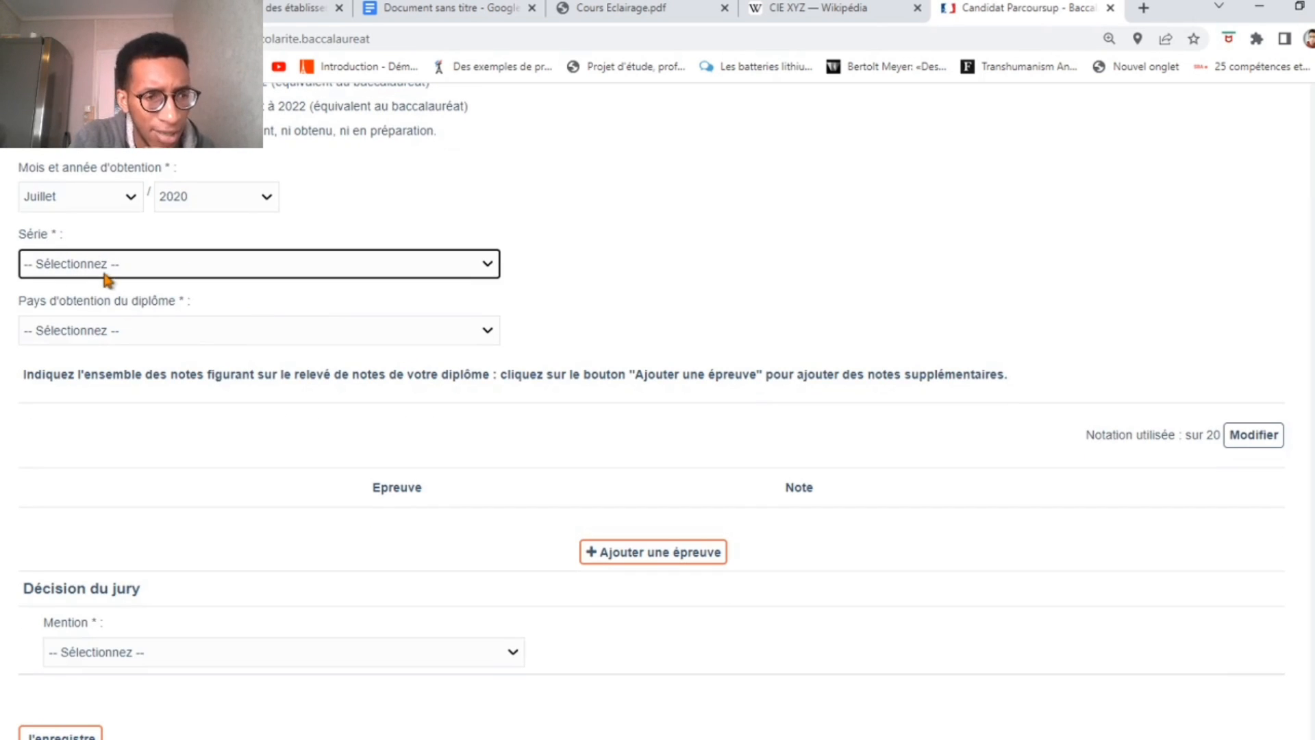
left_click(106, 382)
scroll(395, 391, "down", 6)
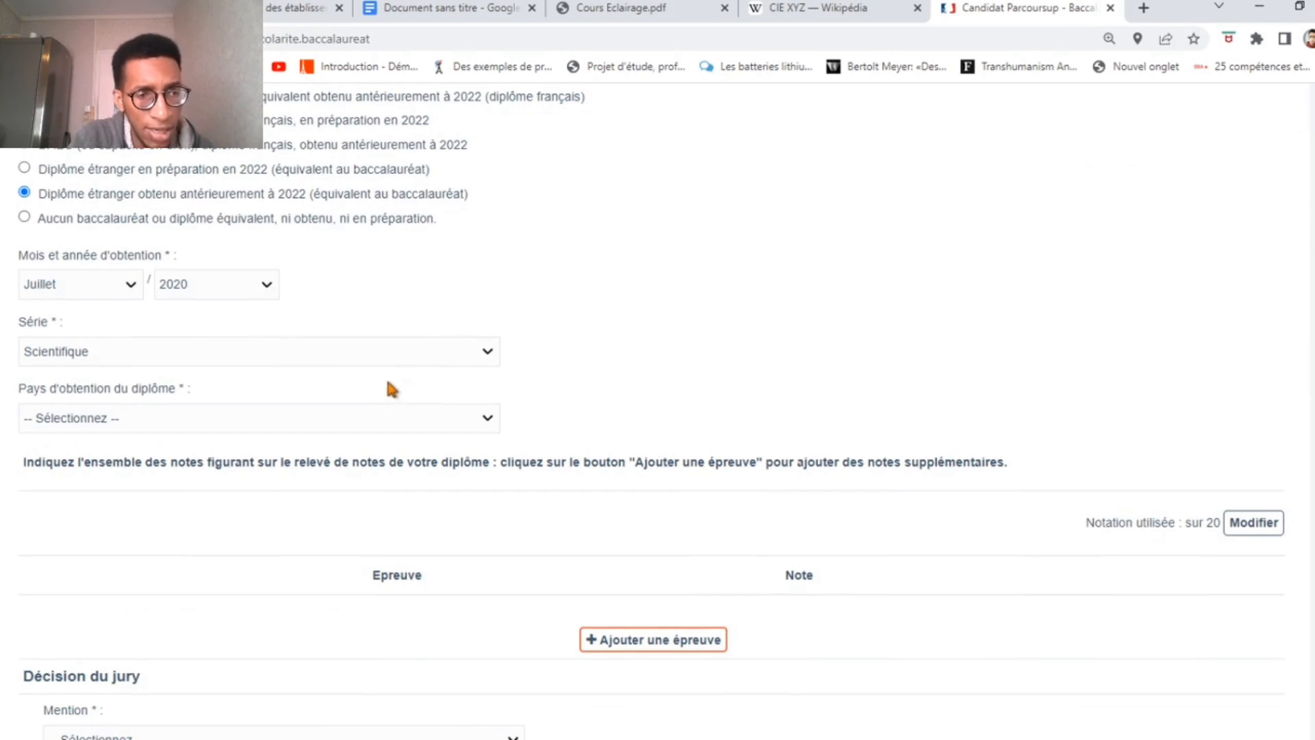
scroll(383, 354, "down", 1)
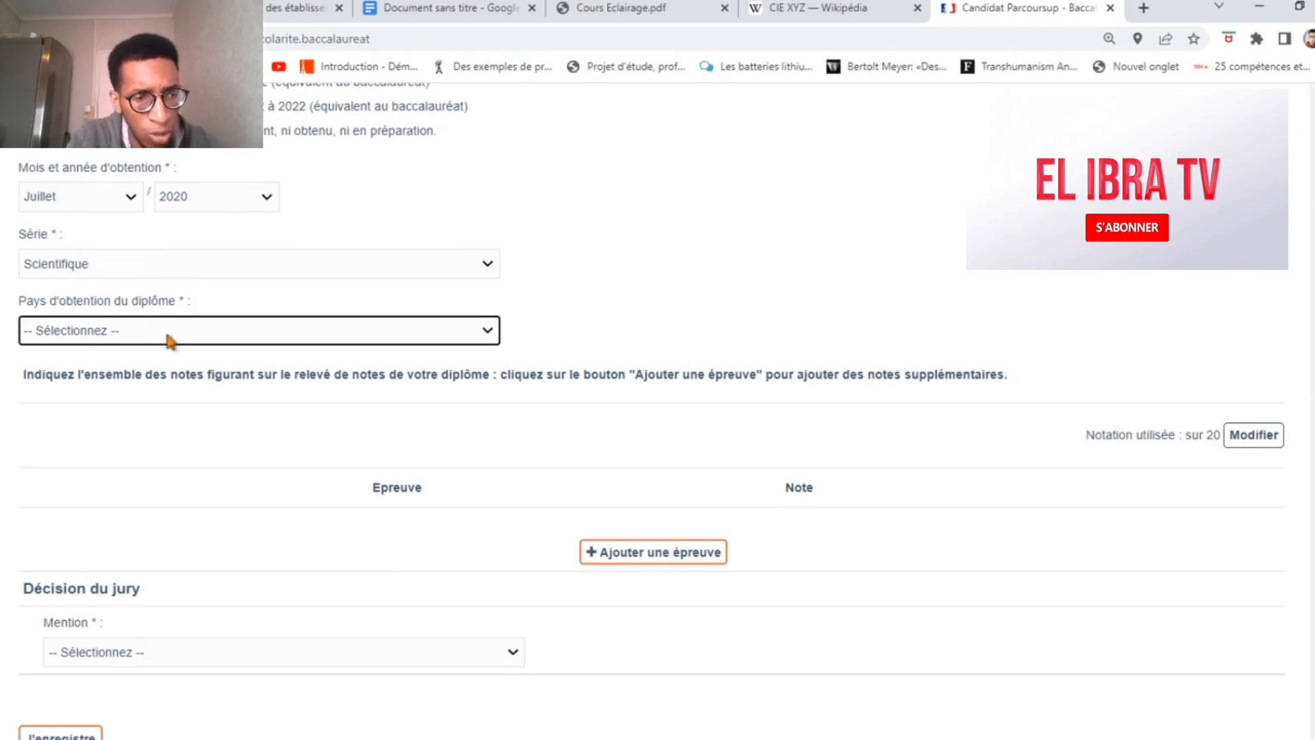
scroll(171, 370, "down", 3)
scroll(172, 404, "up", 3)
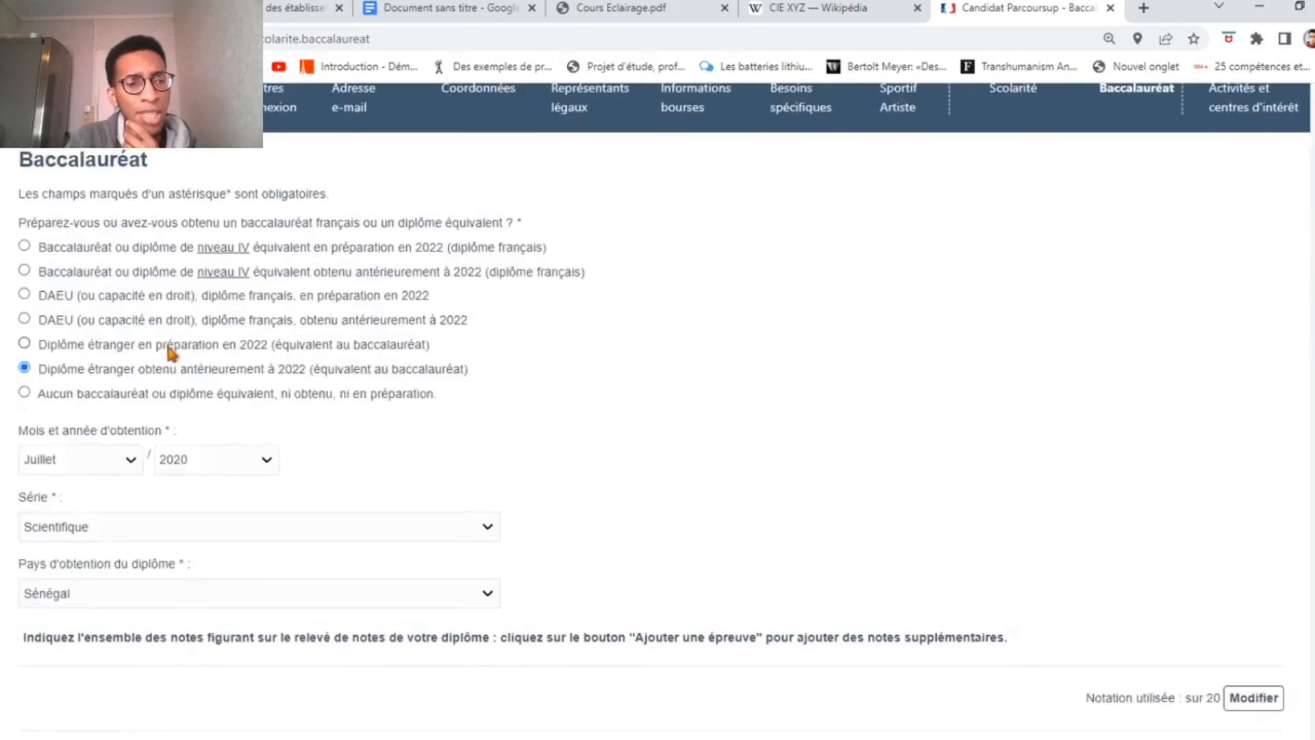
Step: Add three blank exam rows to the diploma's grade table
scroll(141, 342, "down", 2)
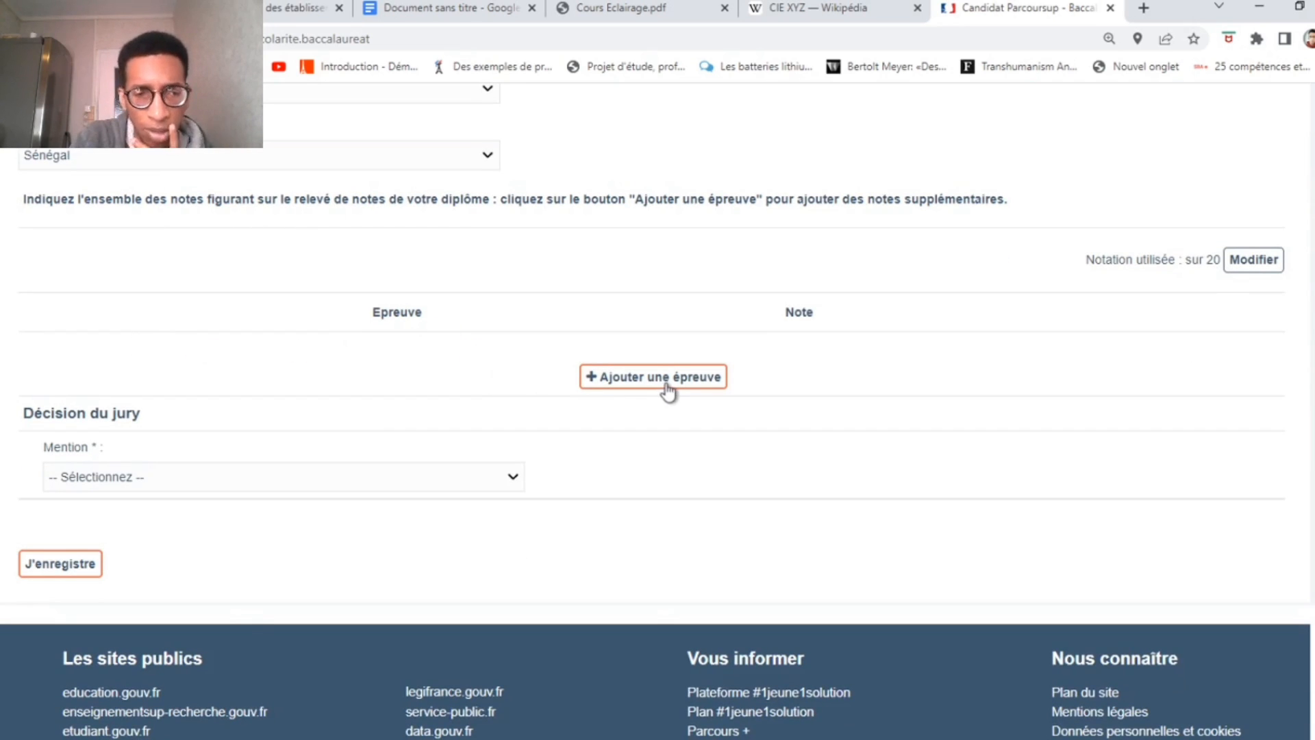
scroll(668, 392, "down", 1)
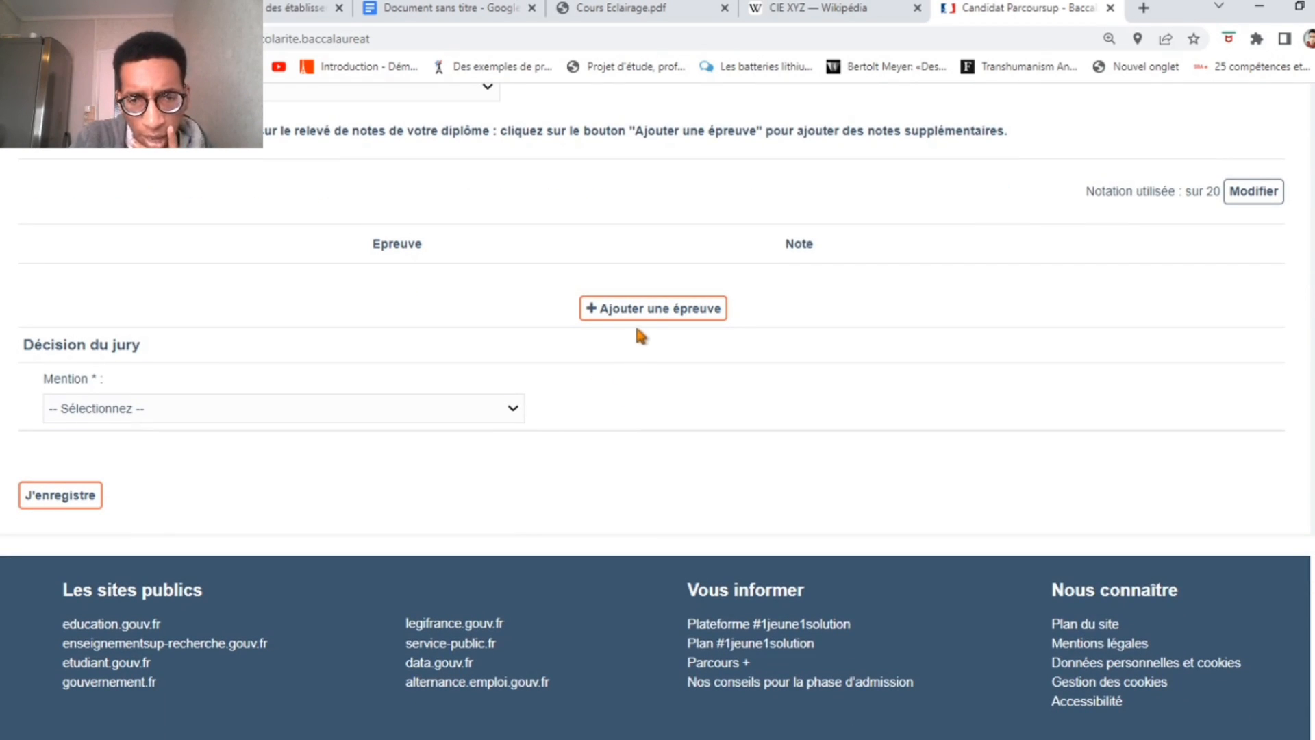
left_click(644, 310)
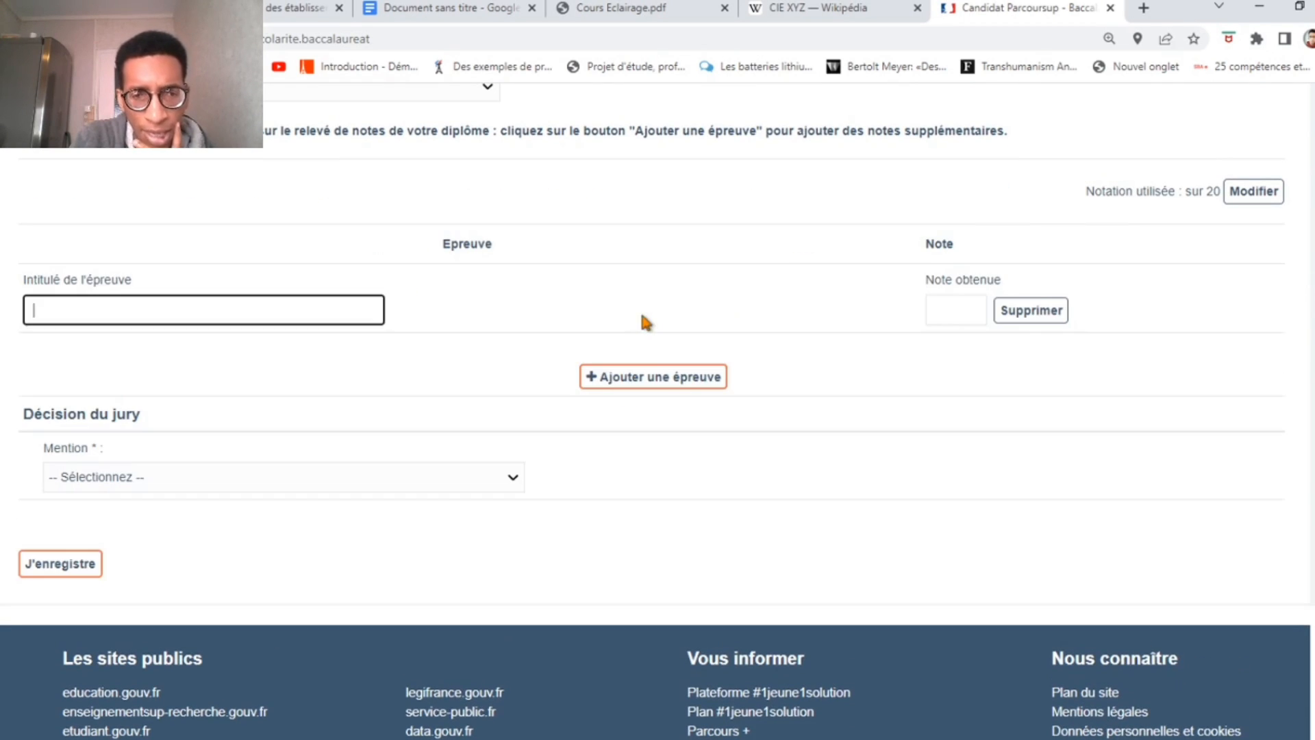
left_click(653, 374)
left_click(644, 447)
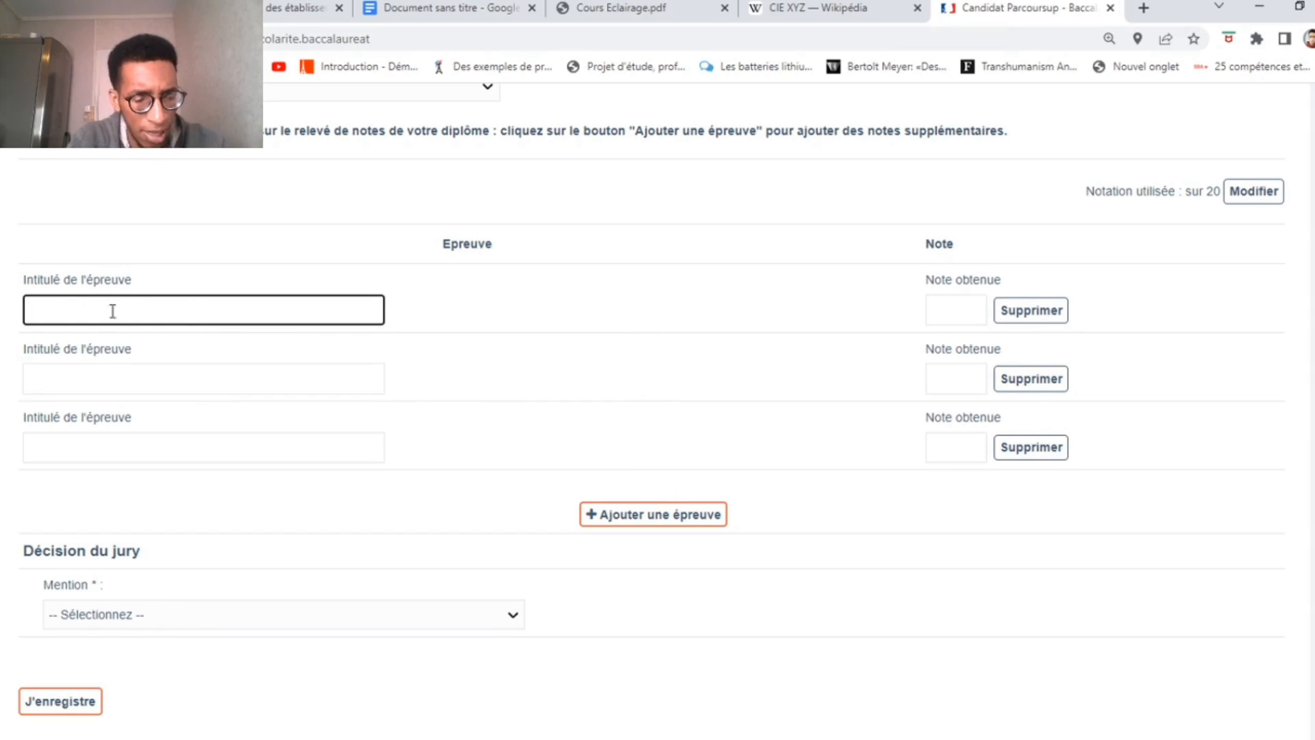
Step: Enter Françaois as the first exam title with a grade of 11
left_click(76, 386)
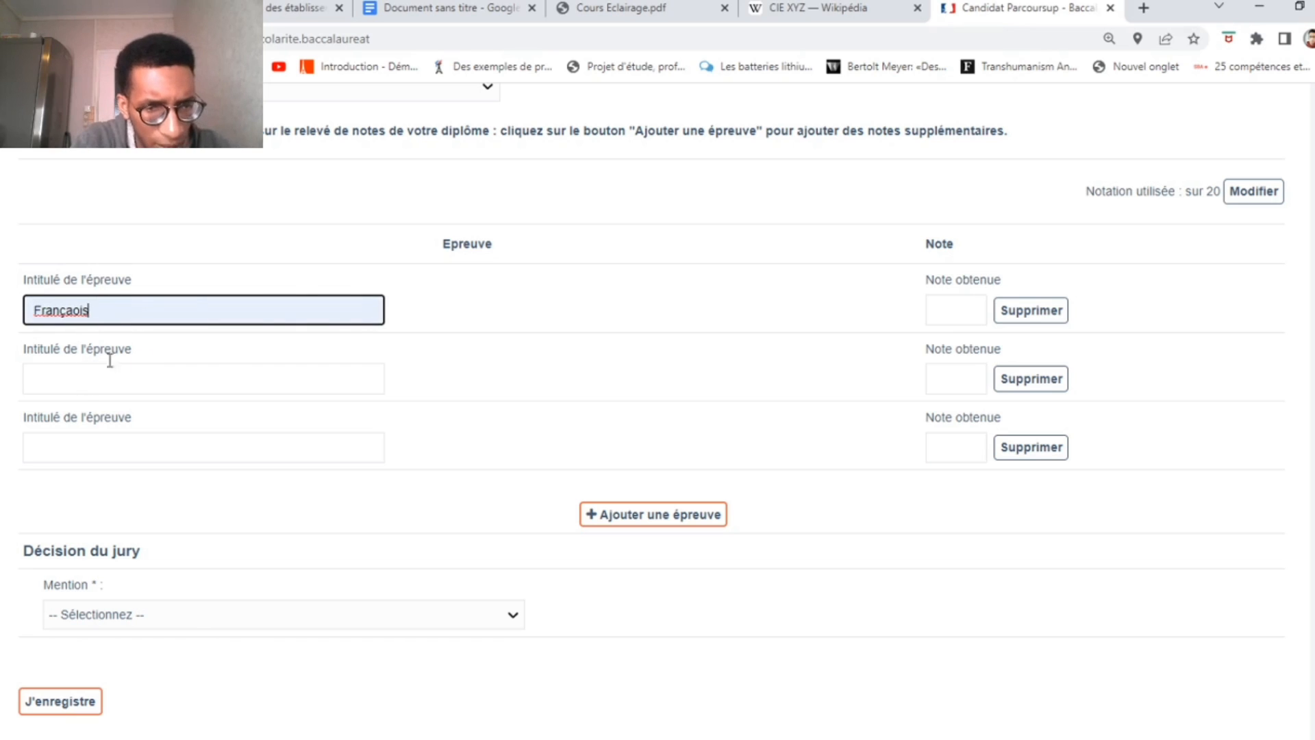
left_click(946, 316)
type("11")
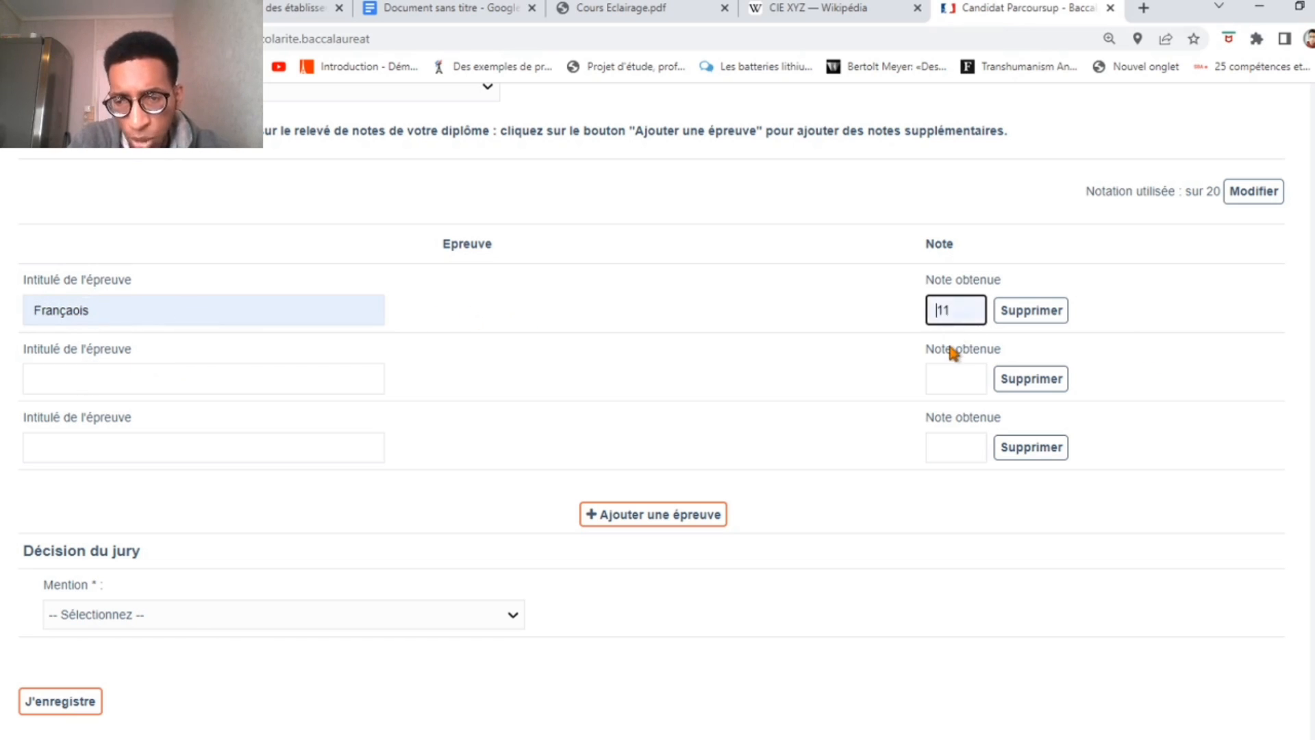
Step: Enter Histoire et Géographie as the second exam title with a grade of 12
left_click(90, 387)
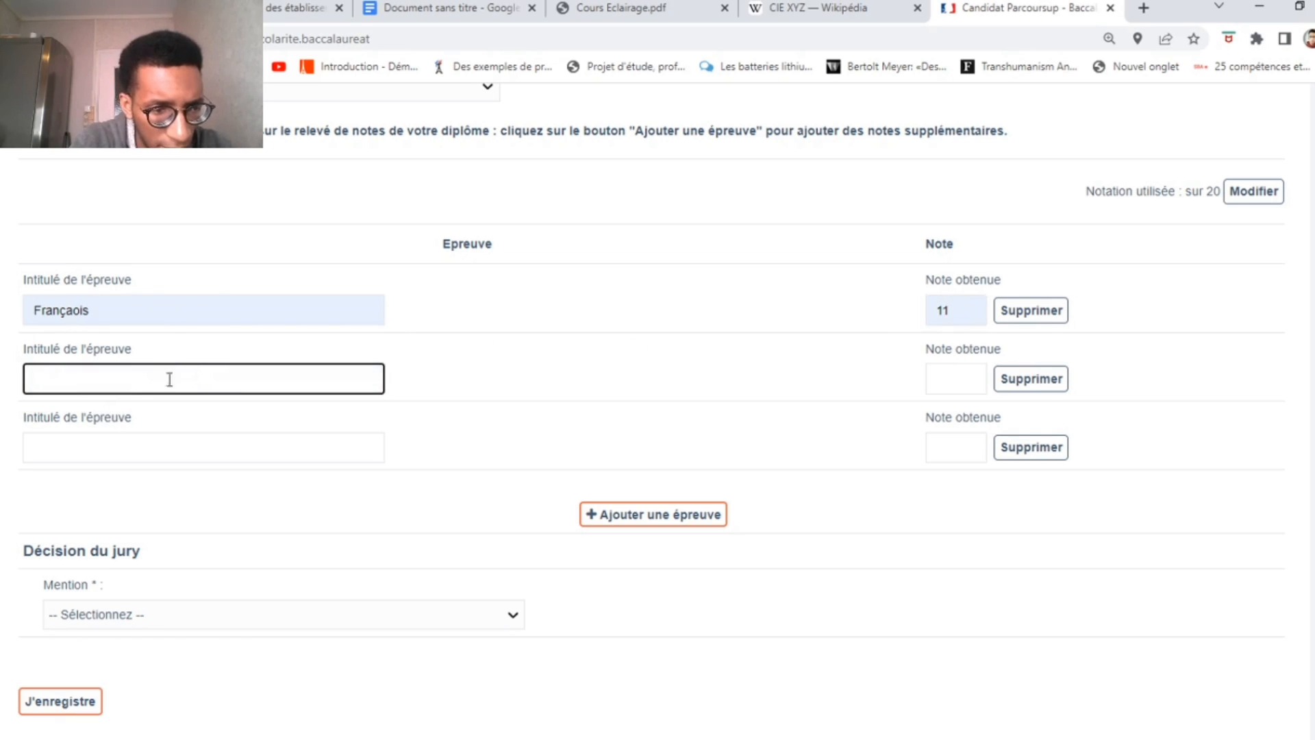
left_click(132, 411)
left_click(937, 376)
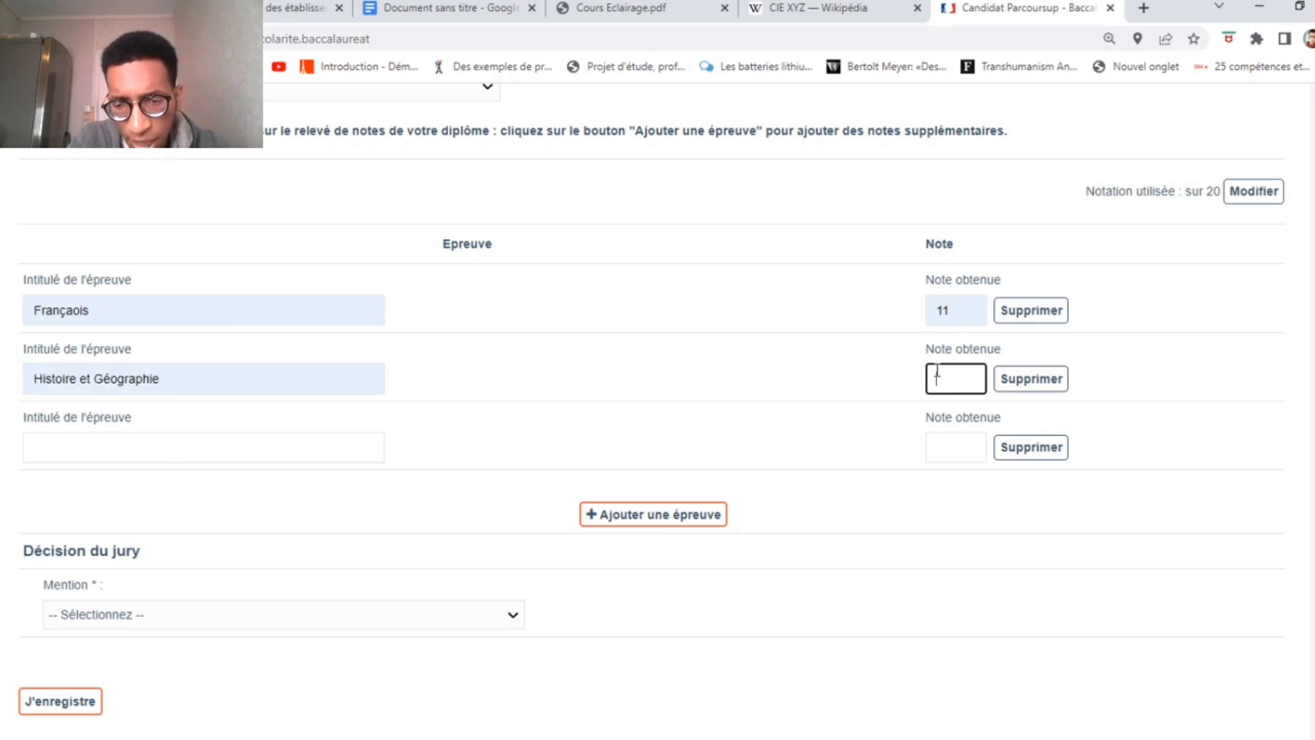
type("12")
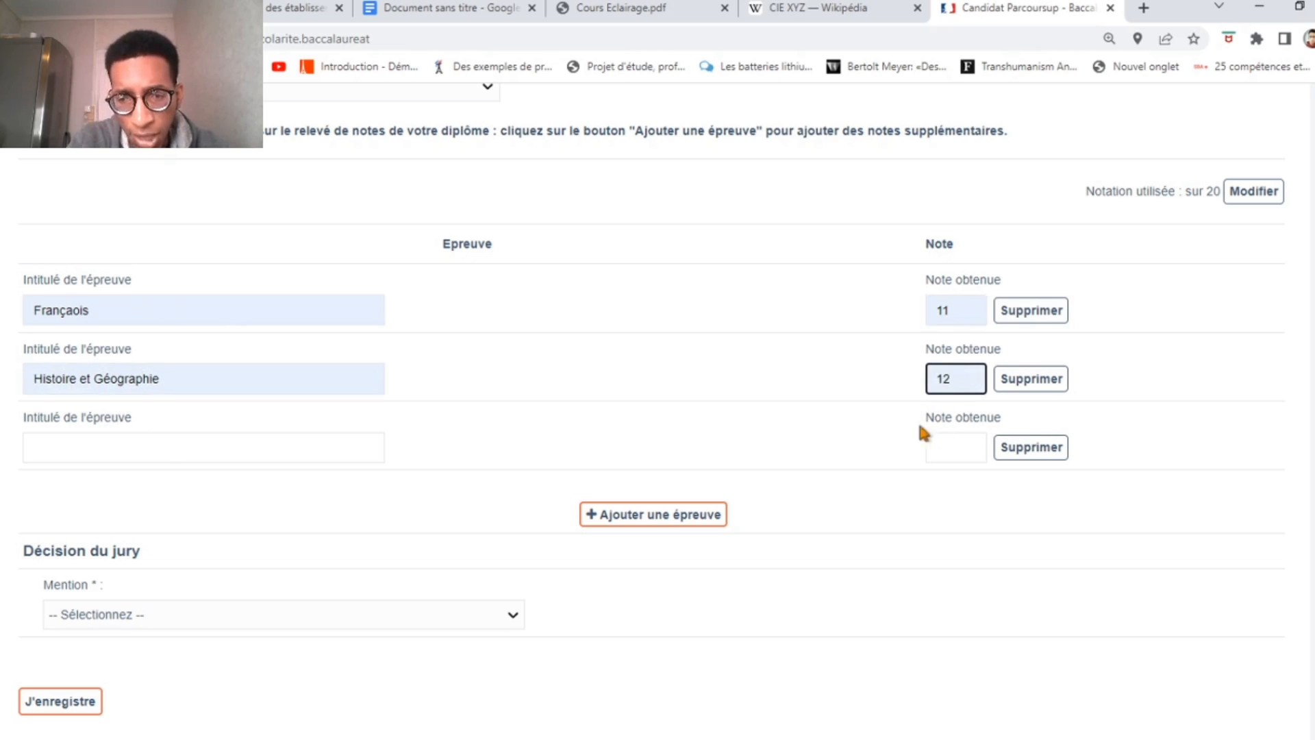
Step: Enter math as the third exam title with a grade of 15
scroll(124, 445, "down", 1)
left_click(111, 356)
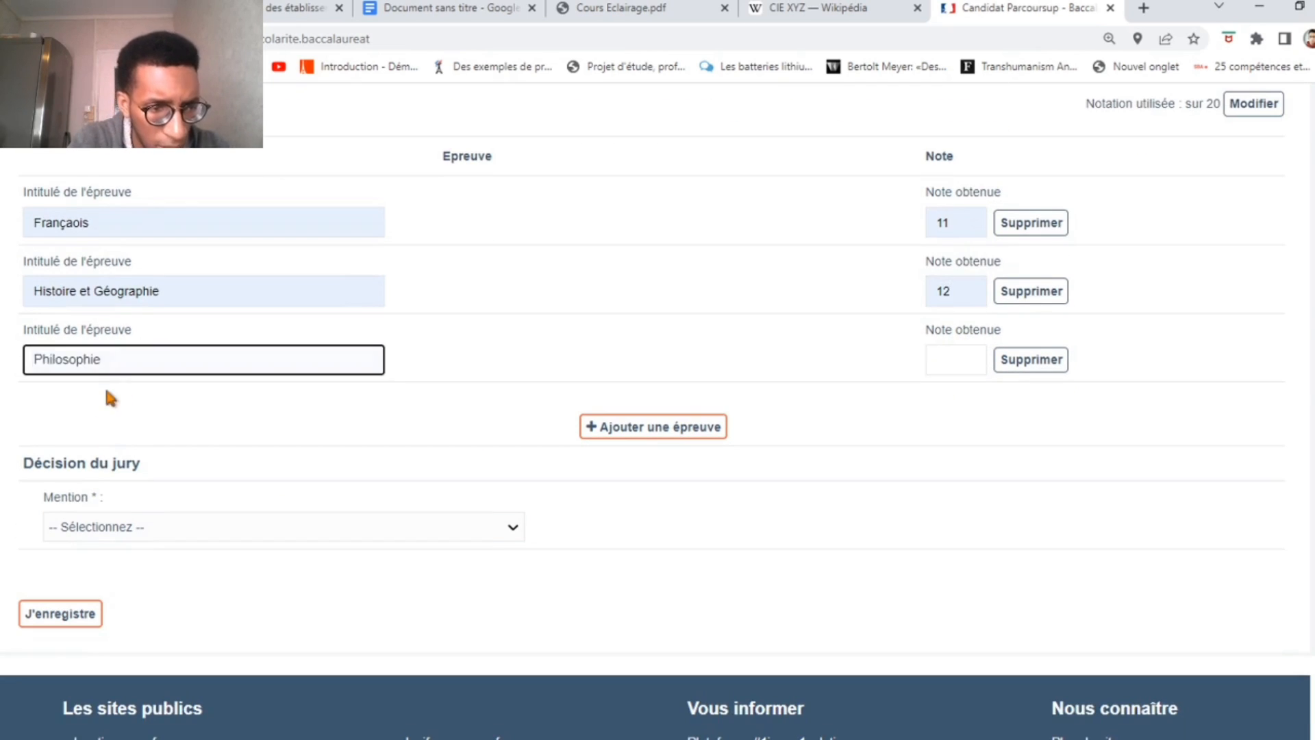
type("math")
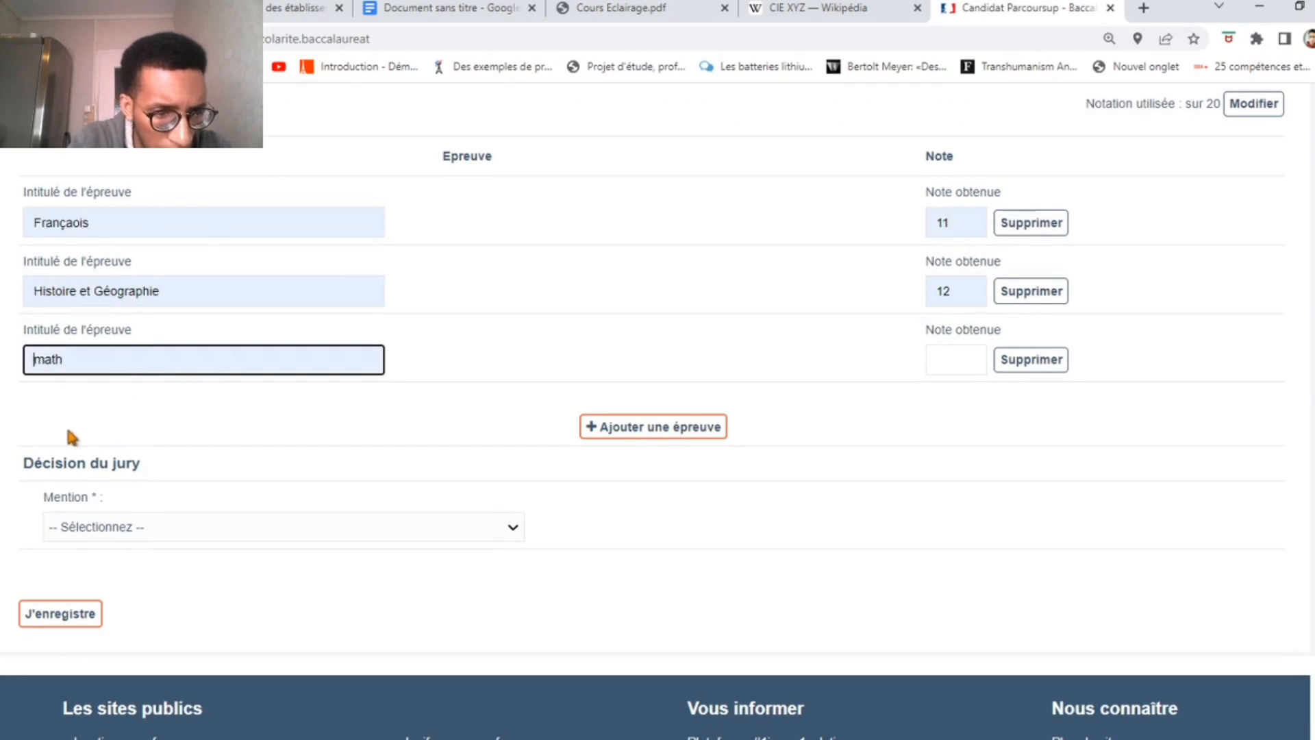
left_click(981, 368)
type("15")
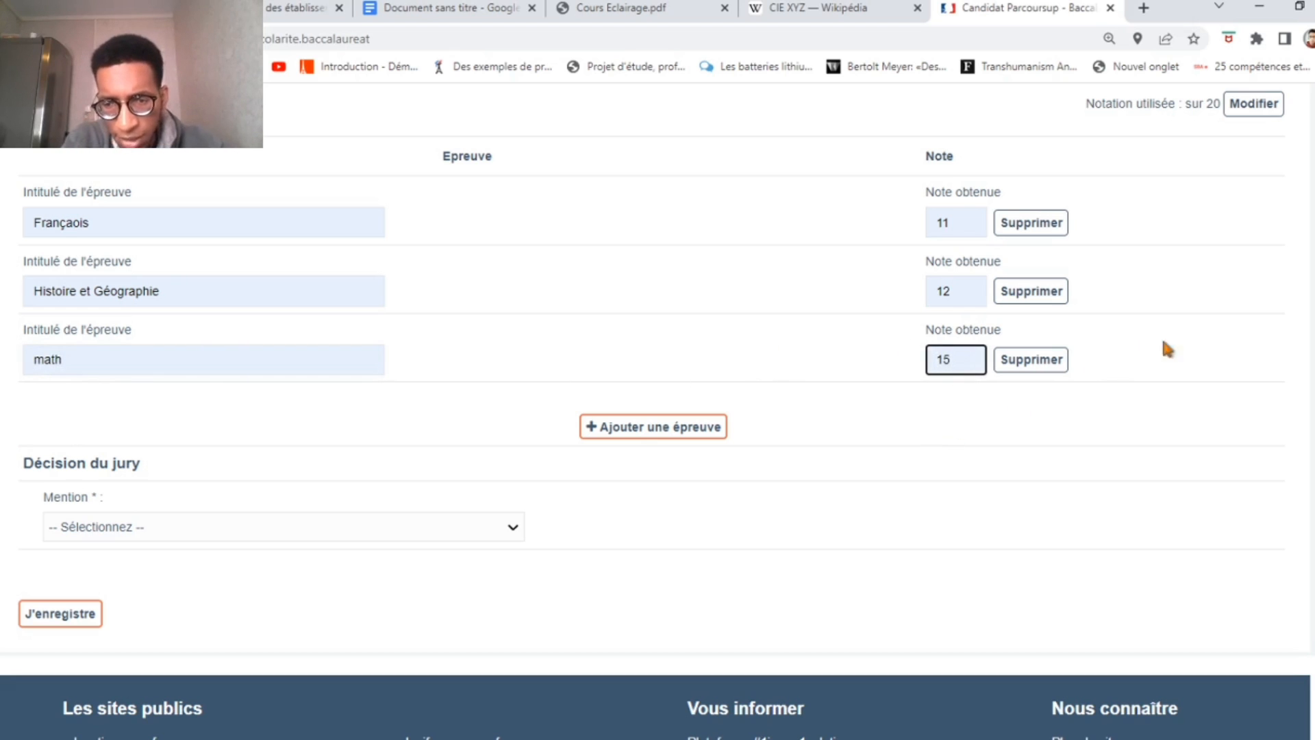
left_click(1218, 342)
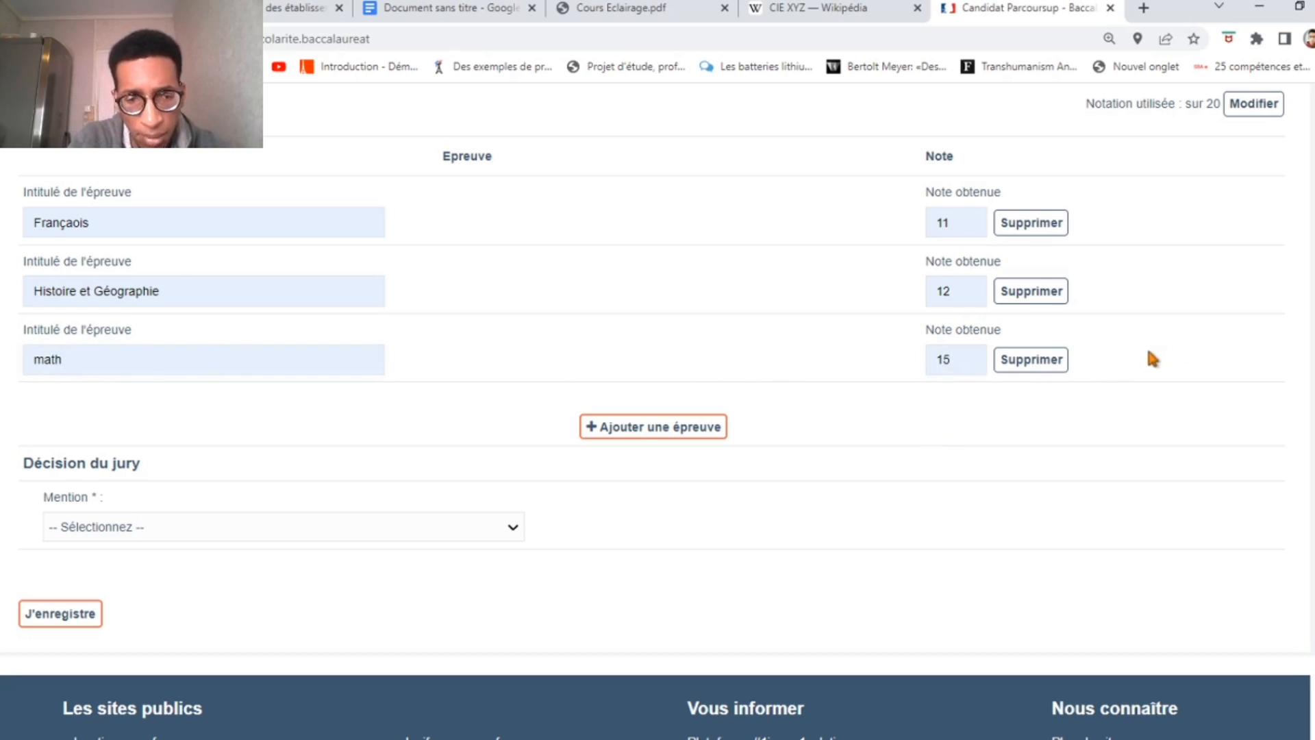
Step: Add two extra blank exam rows to the grade table and delete them again
scroll(1149, 352, "down", 1)
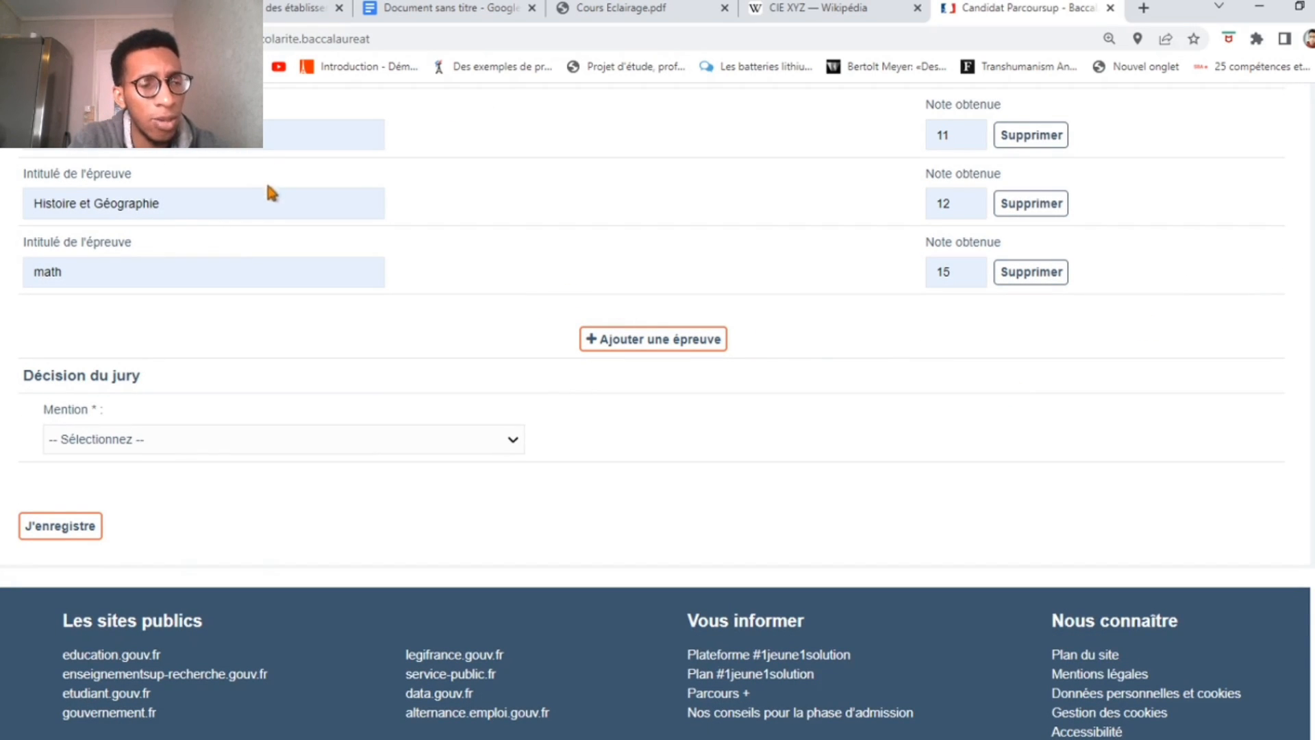
scroll(269, 186, "up", 2)
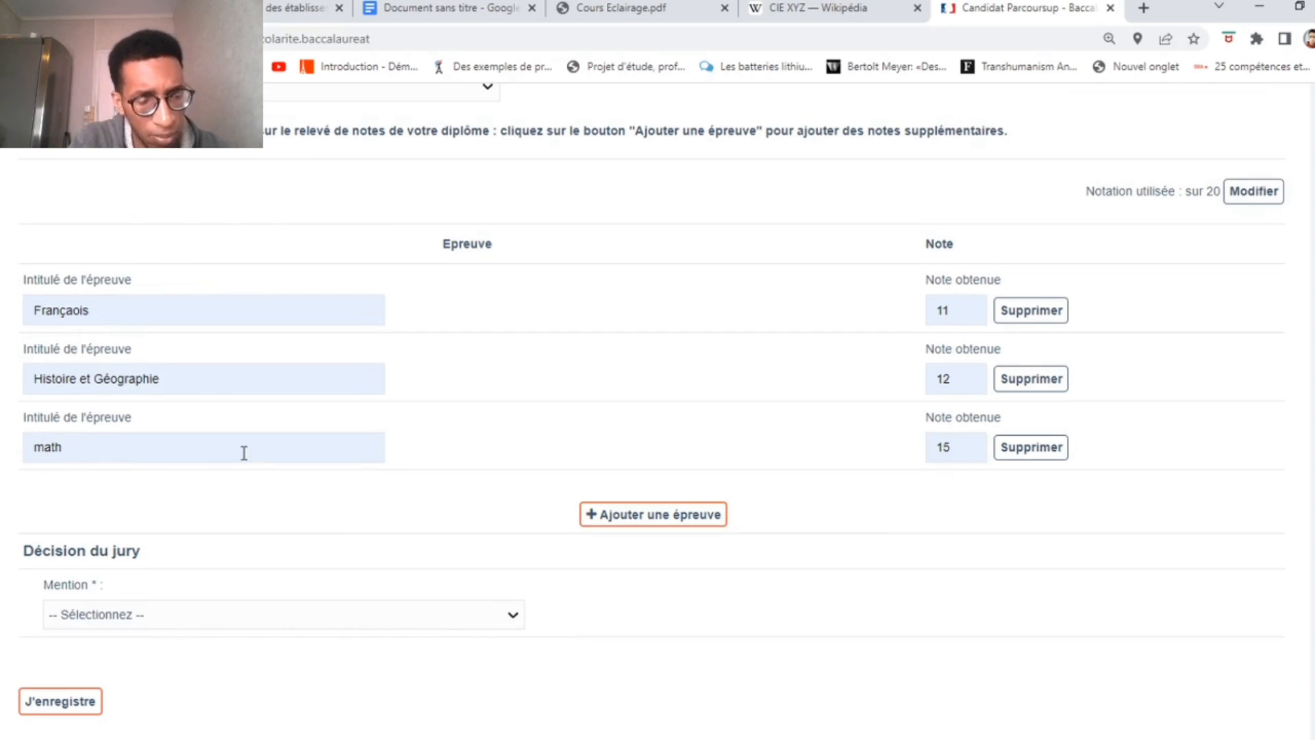
scroll(343, 469, "down", 2)
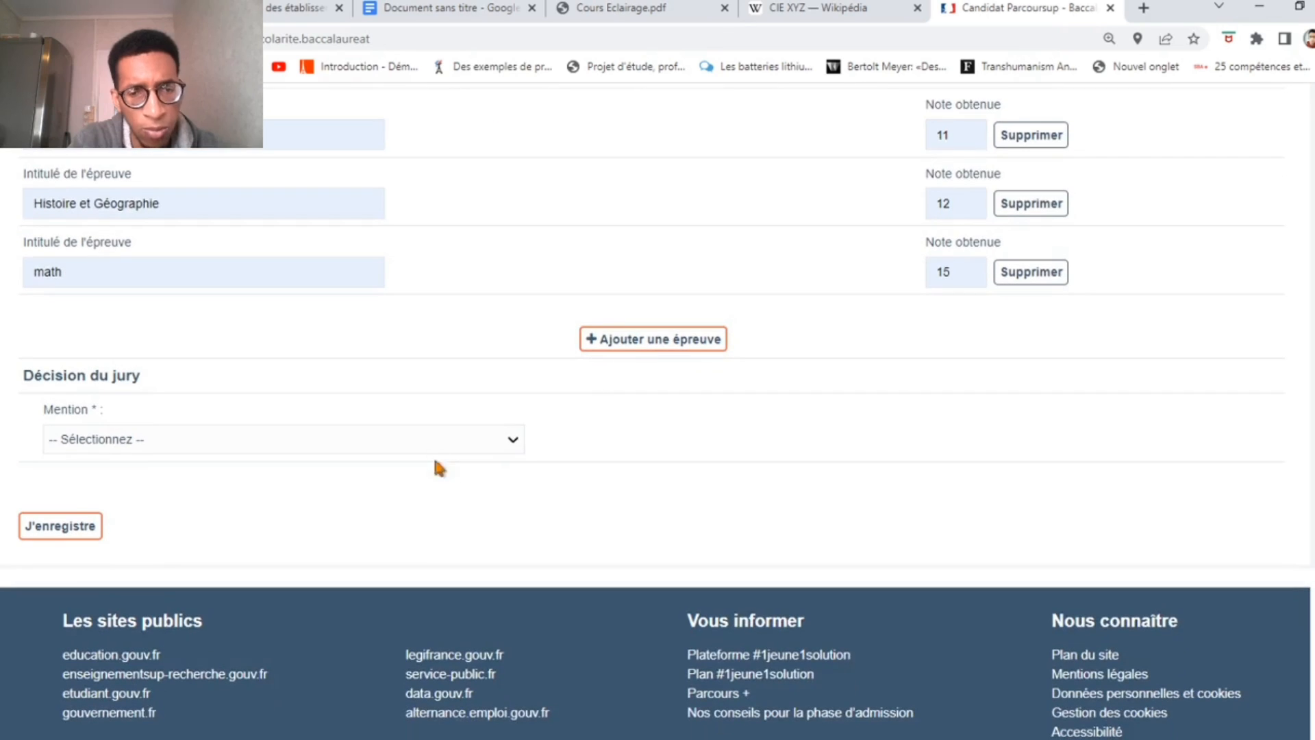
left_click(627, 342)
left_click(634, 415)
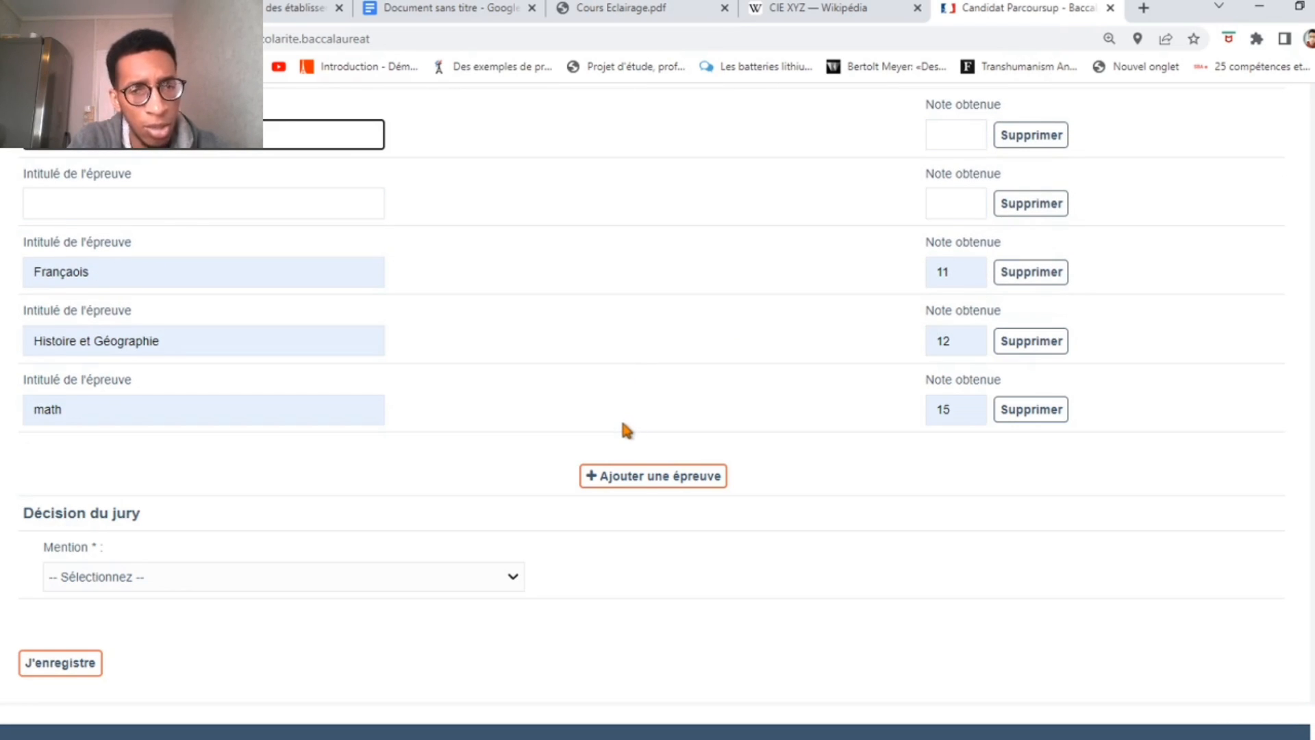
scroll(623, 425, "up", 3)
left_click(1021, 317)
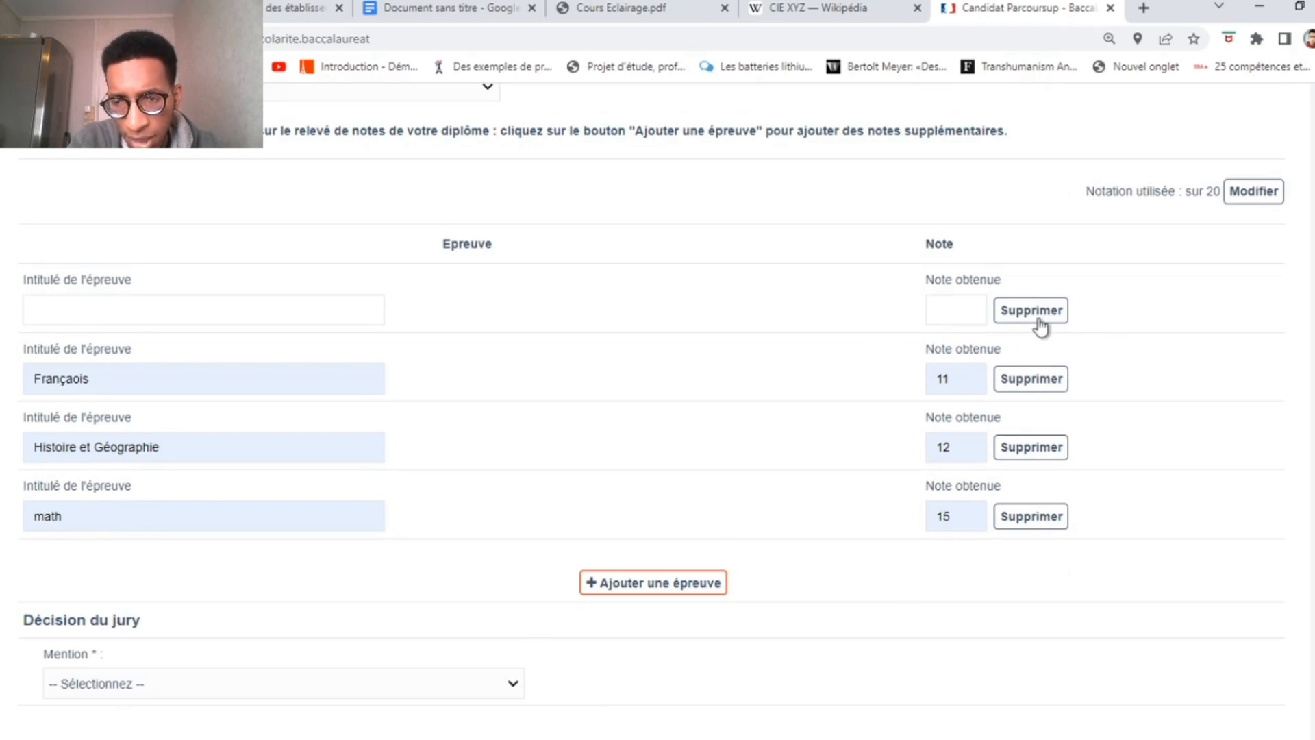
left_click(1038, 322)
Step: Set the jury decision's Mention to Admis sans mention and check the completed Baccalauréat form
scroll(851, 314, "down", 3)
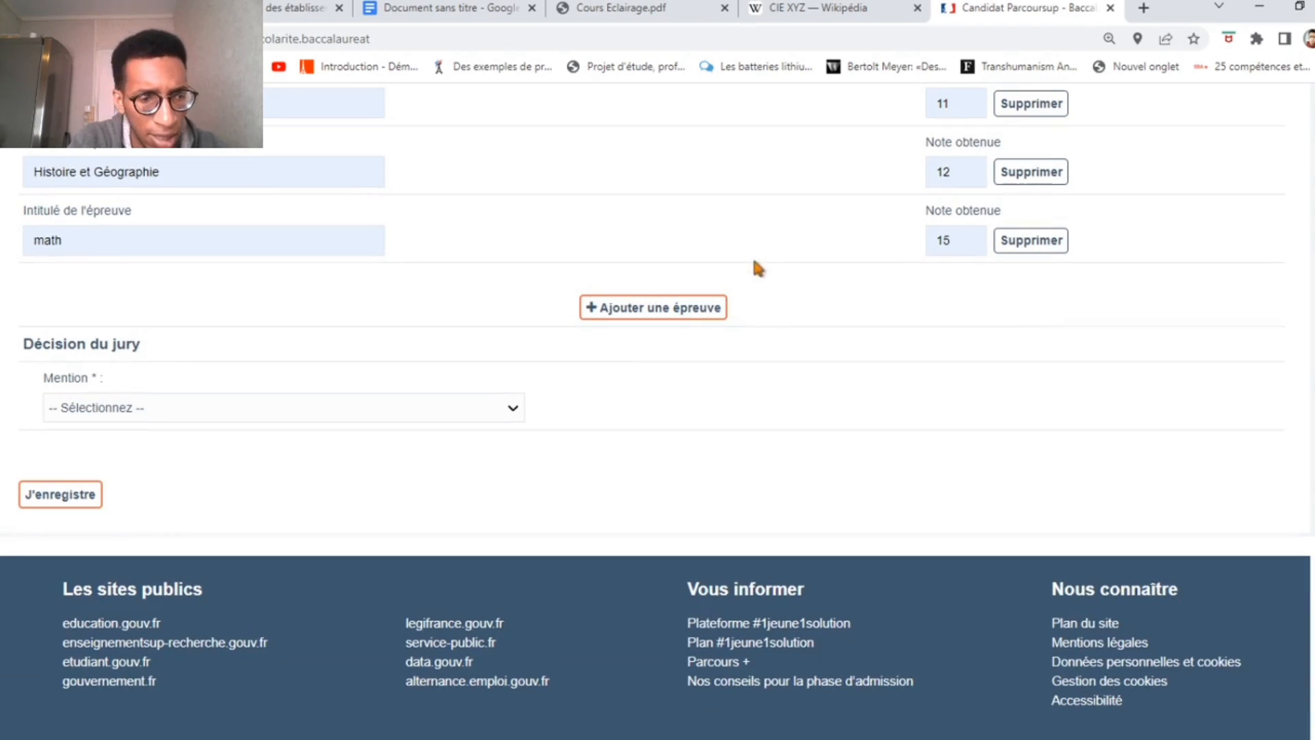
left_click(108, 415)
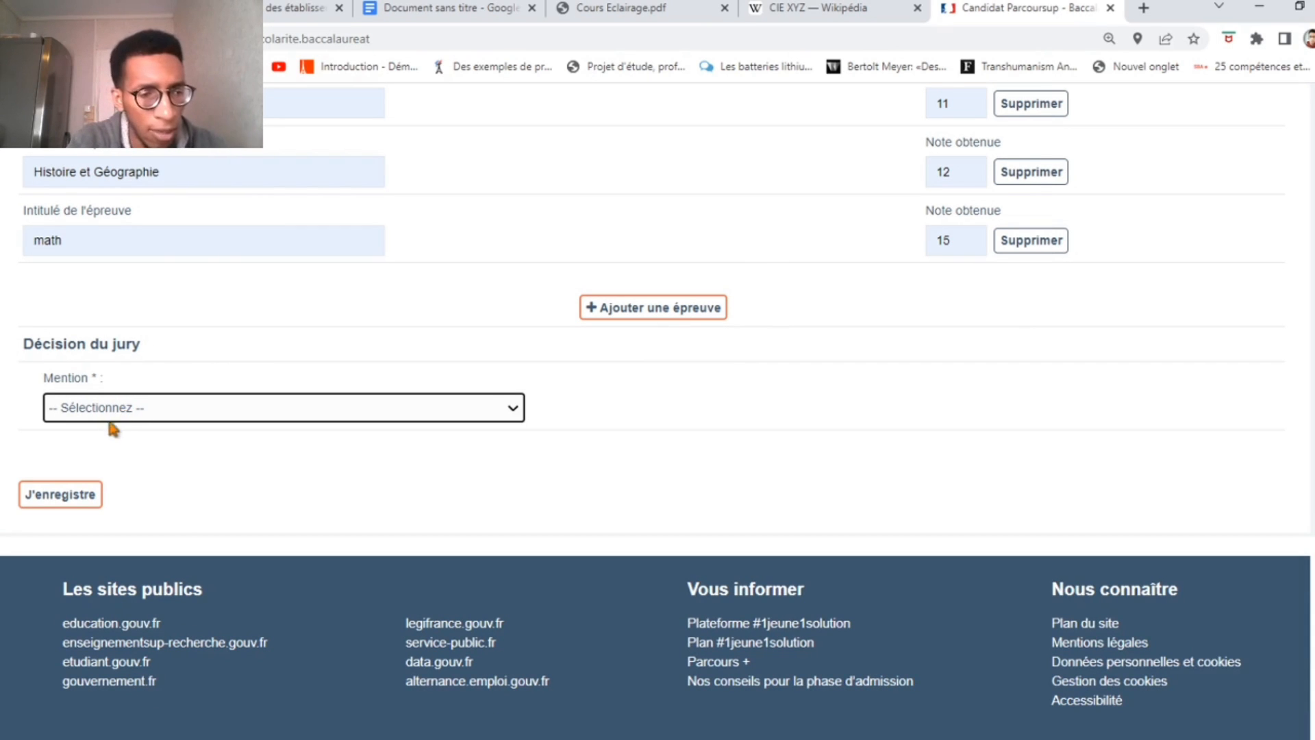
key("Down")
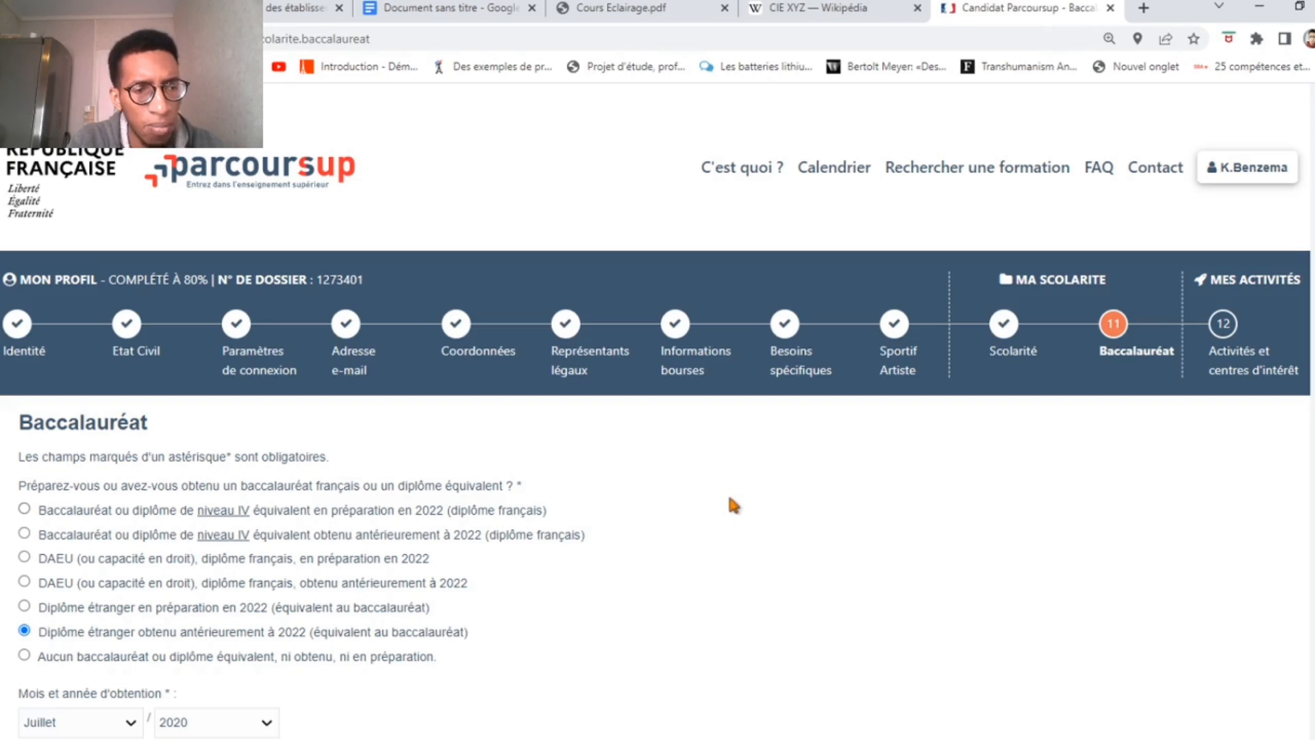
scroll(727, 490, "down", 10)
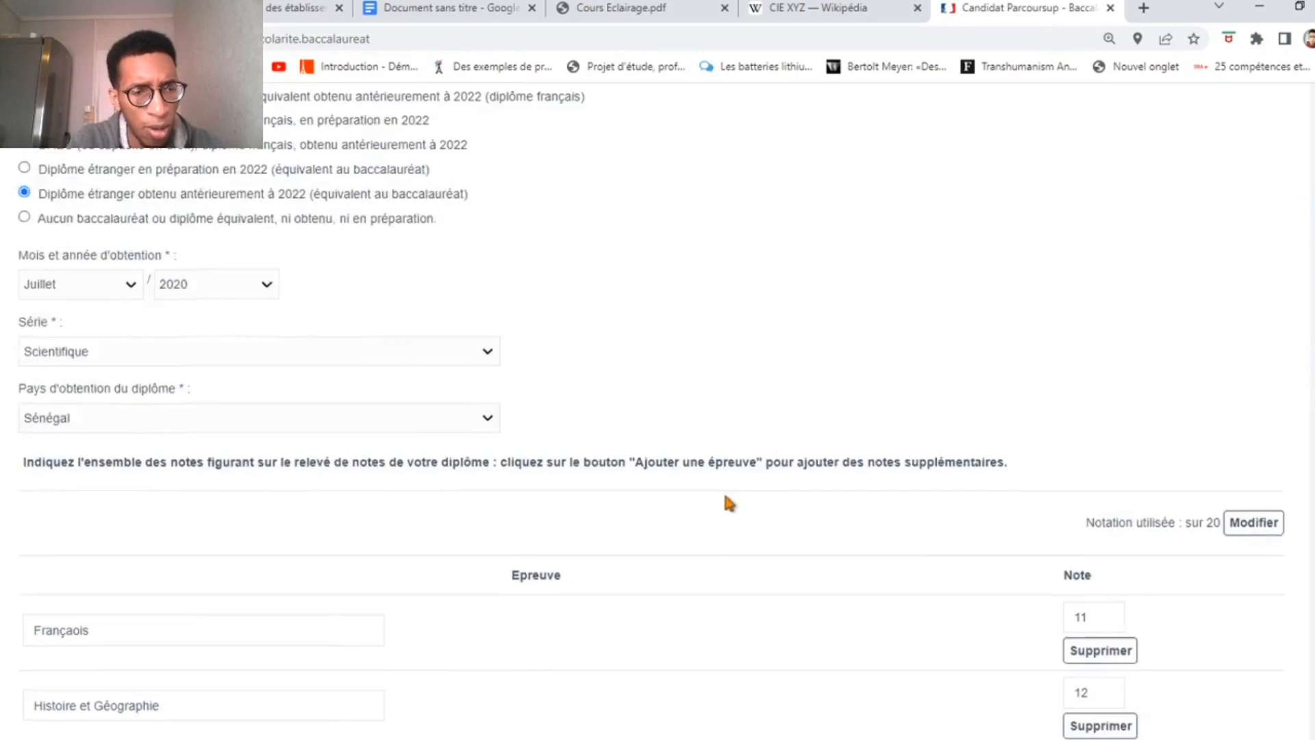
scroll(726, 495, "down", 4)
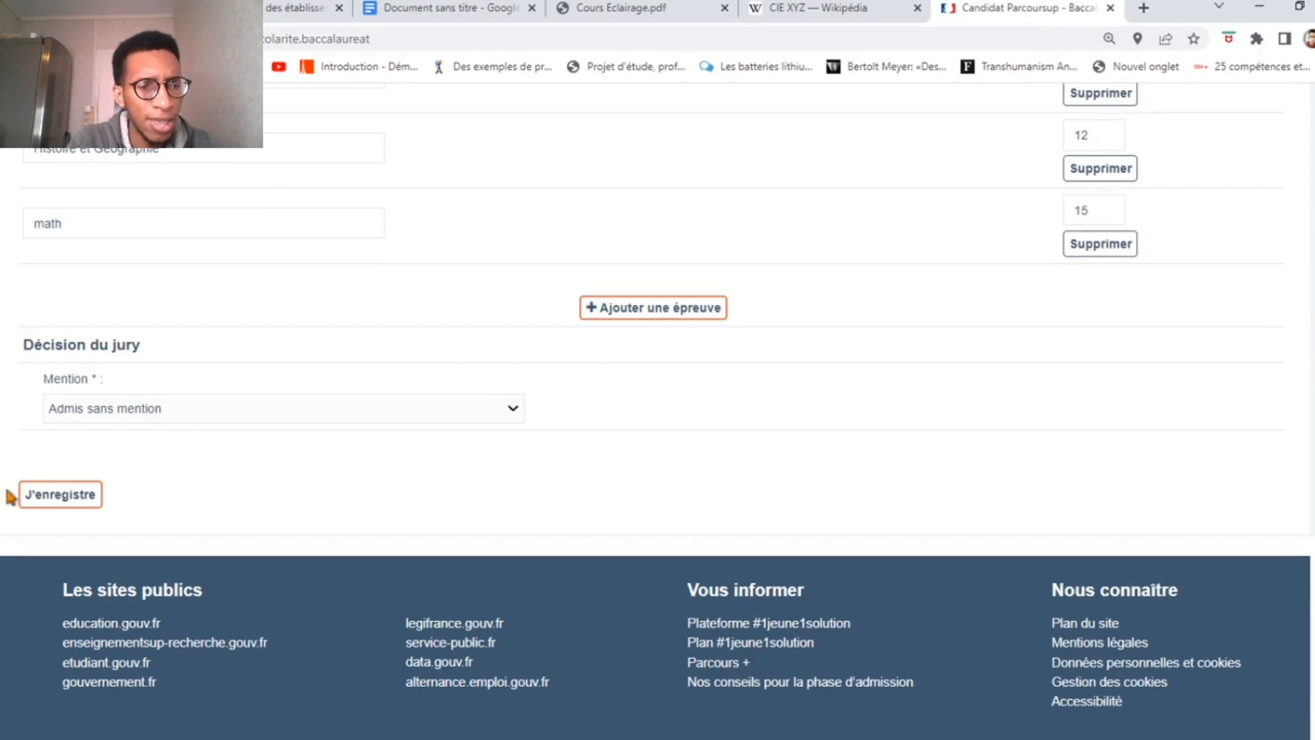
Step: Save the completed Baccalauréat section of the candidate profile
left_click(52, 497)
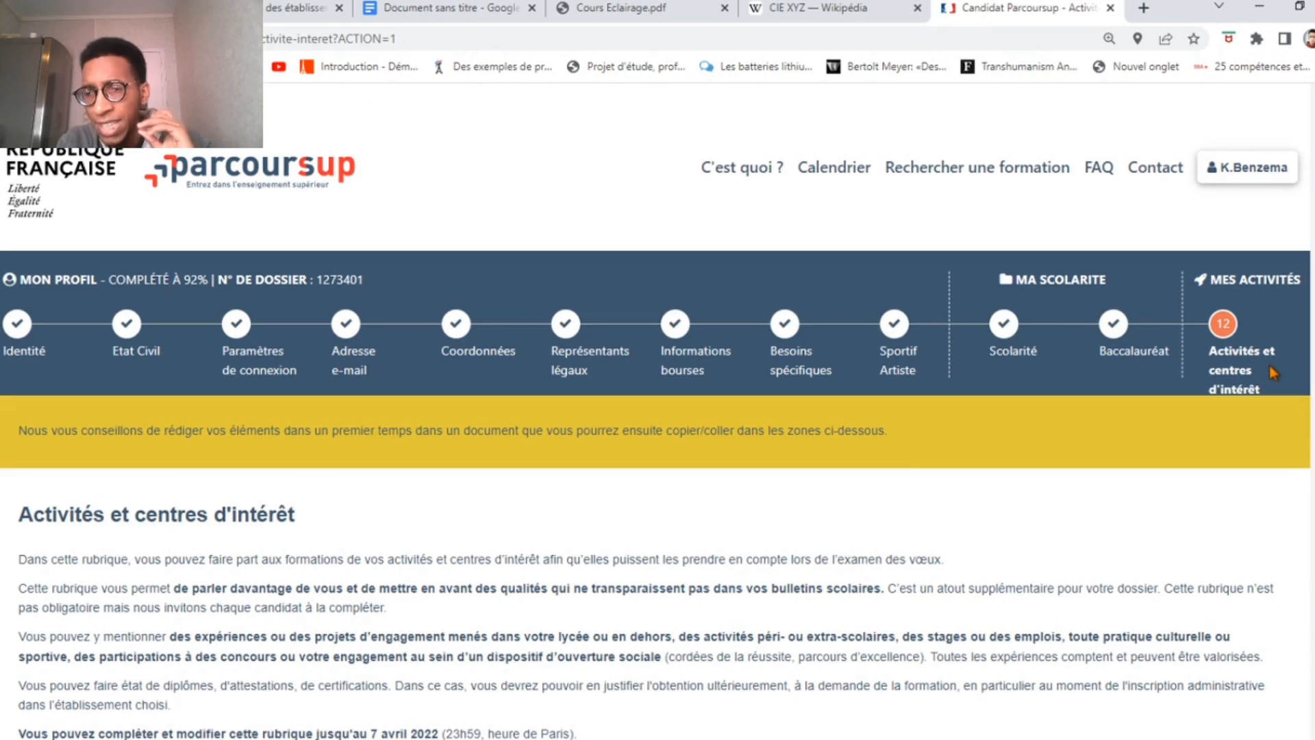
Step: Read through the four text areas of Activités et centres d'intérêt and save the section with all of them left blank
scroll(1273, 374, "down", 7)
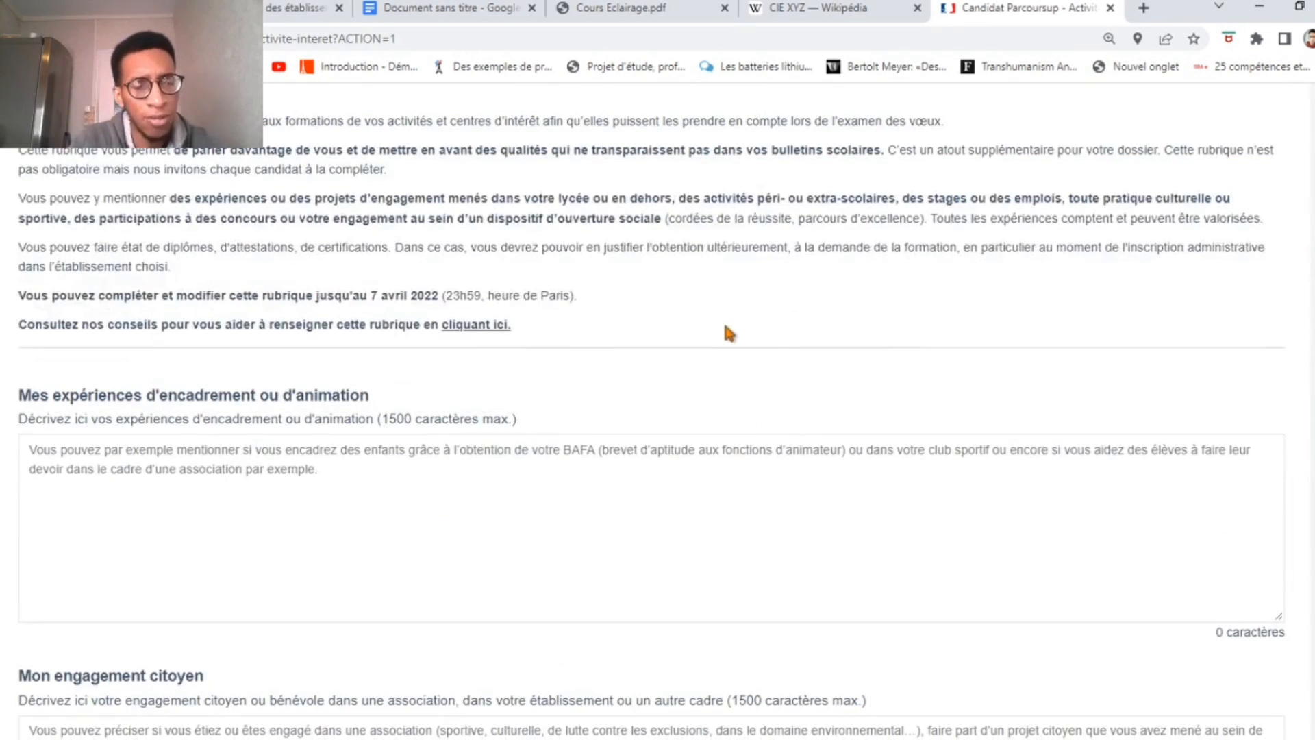
scroll(728, 334, "down", 1)
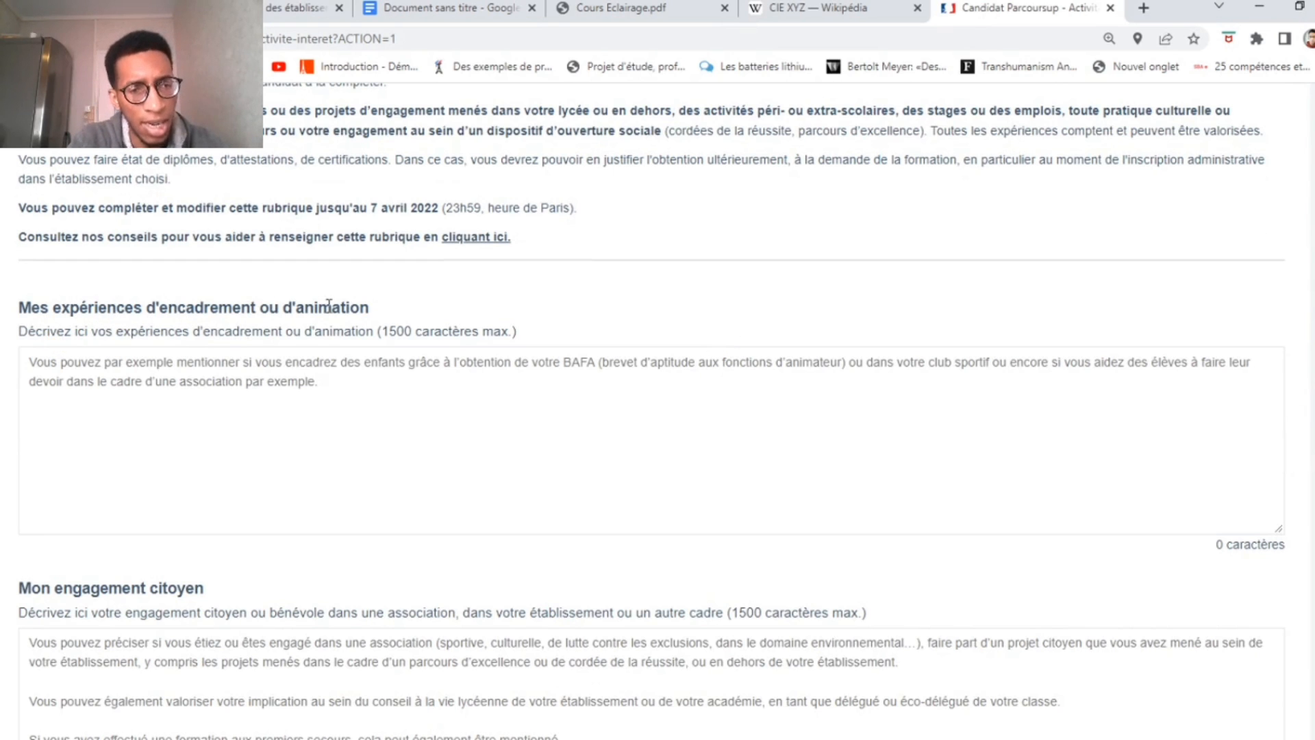
scroll(301, 368, "down", 3)
scroll(282, 333, "down", 4)
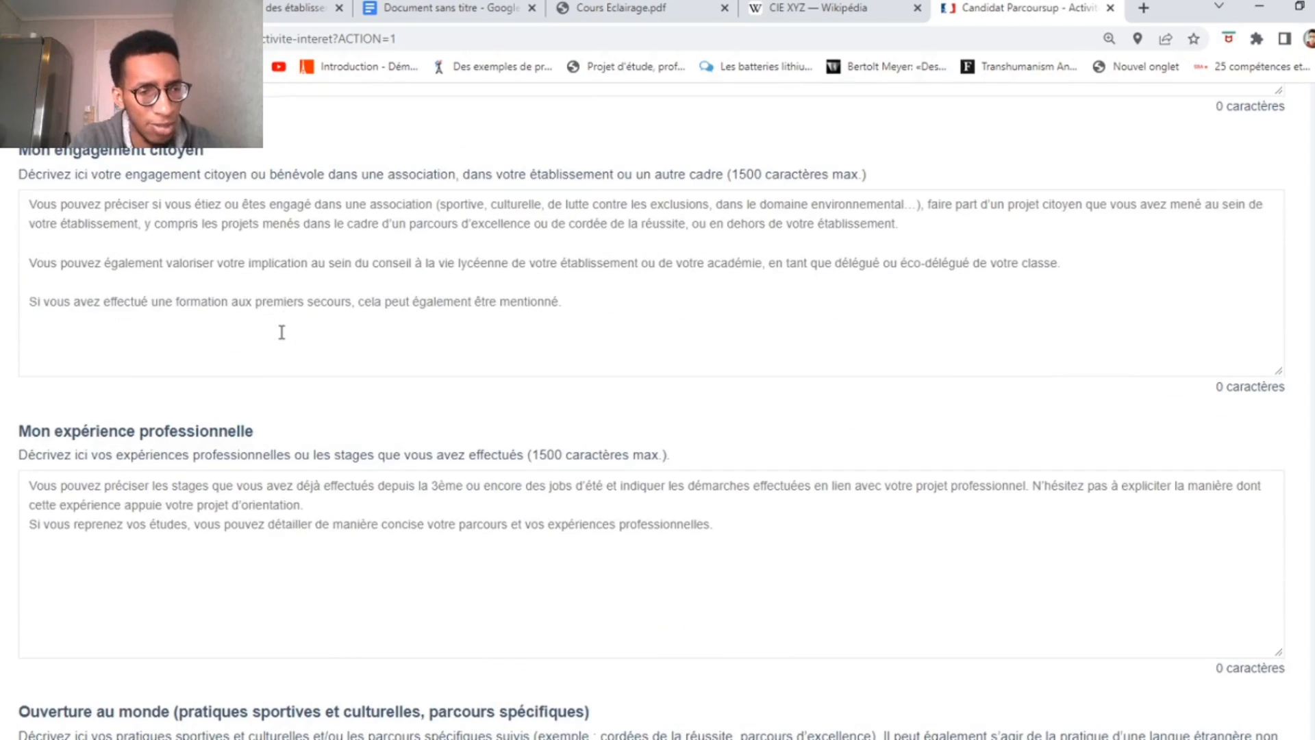
scroll(112, 286, "down", 1)
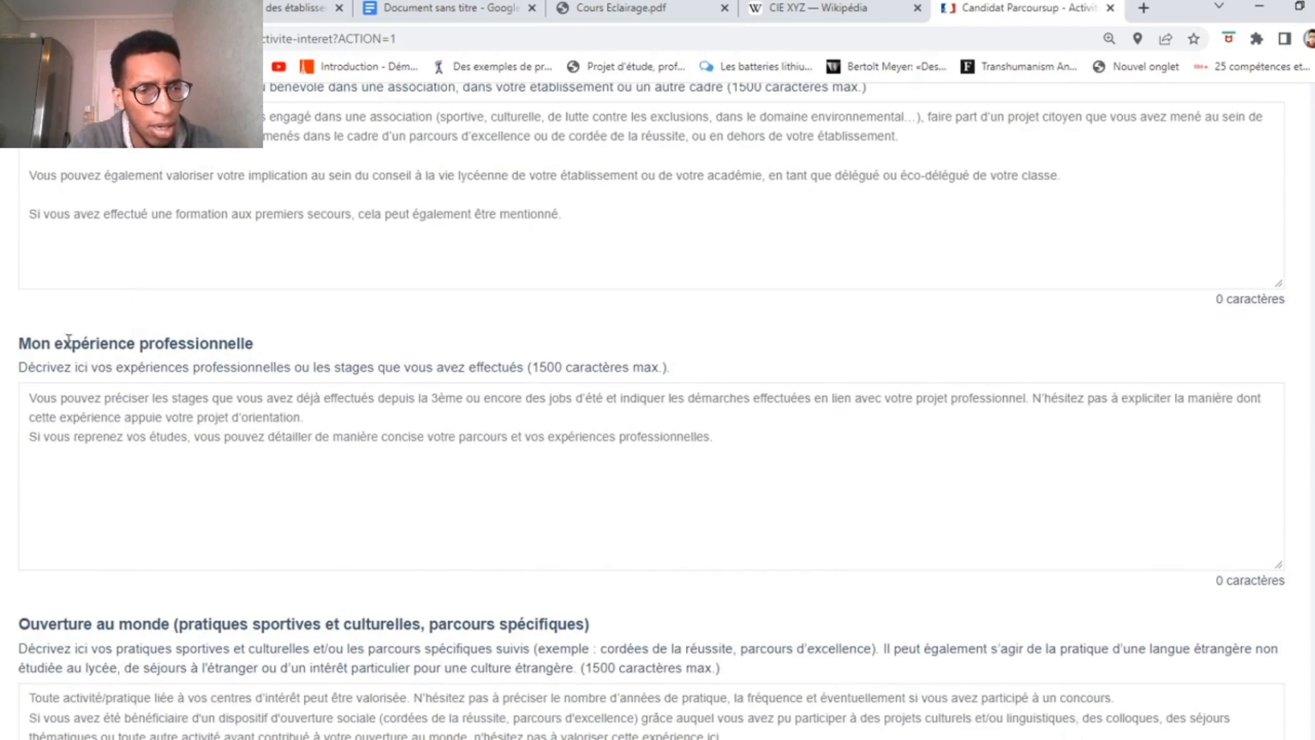
scroll(82, 461, "down", 2)
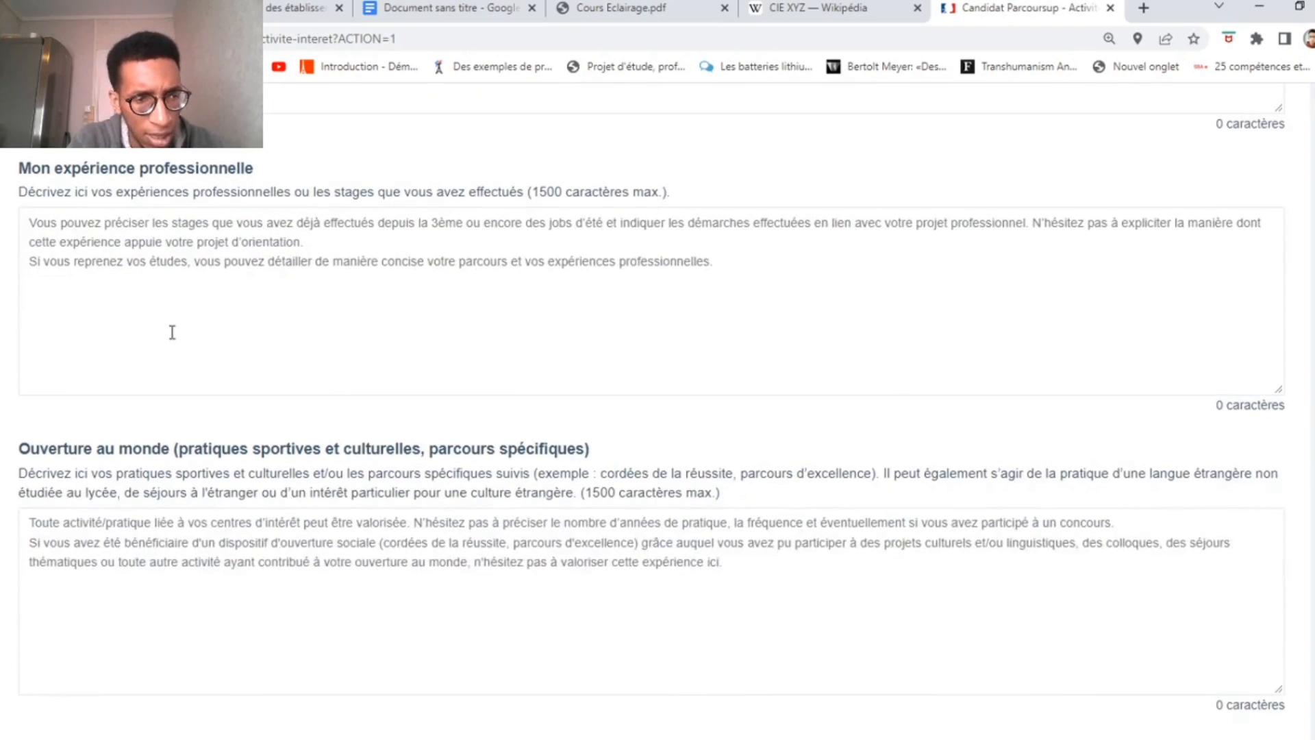
left_click(169, 337)
scroll(147, 333, "down", 2)
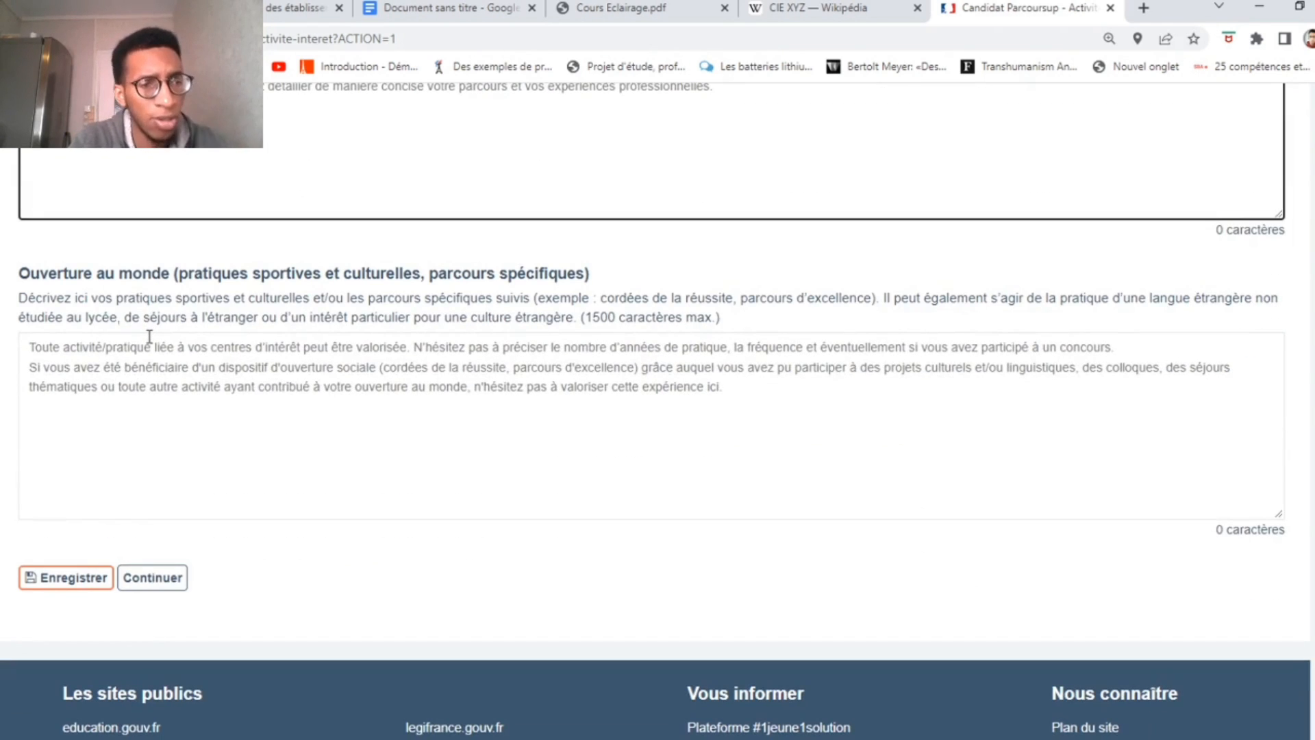
scroll(134, 353, "down", 1)
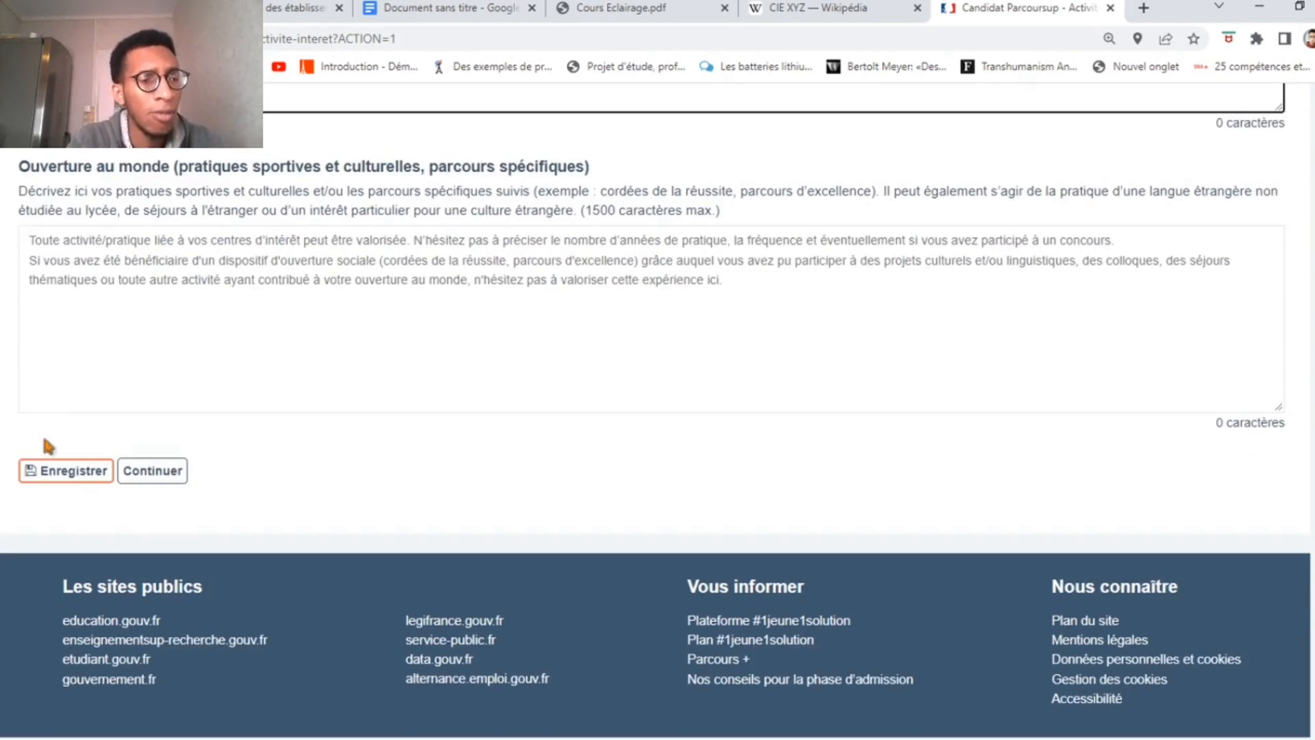
left_click(65, 472)
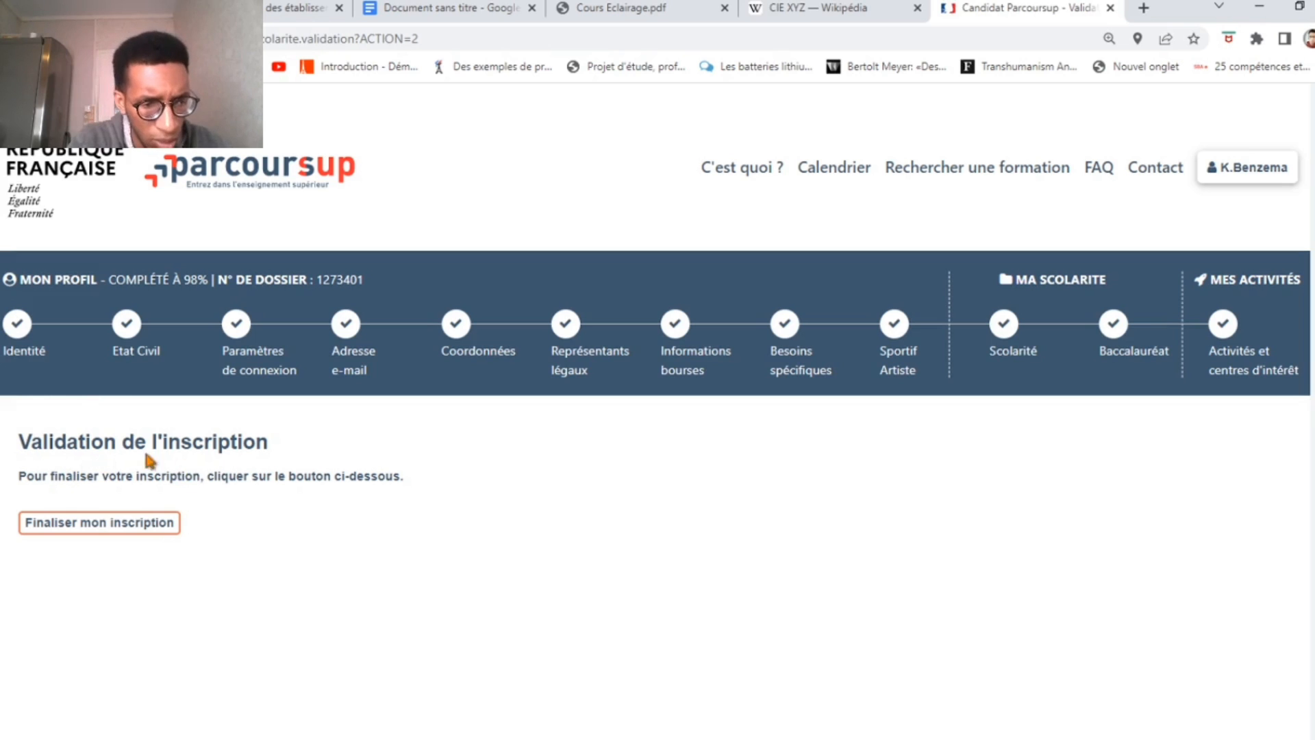
Step: Finalise the candidate's registration and look over the Mes voeux page down to the option for adding a formation
left_click(98, 530)
scroll(130, 473, "down", 2)
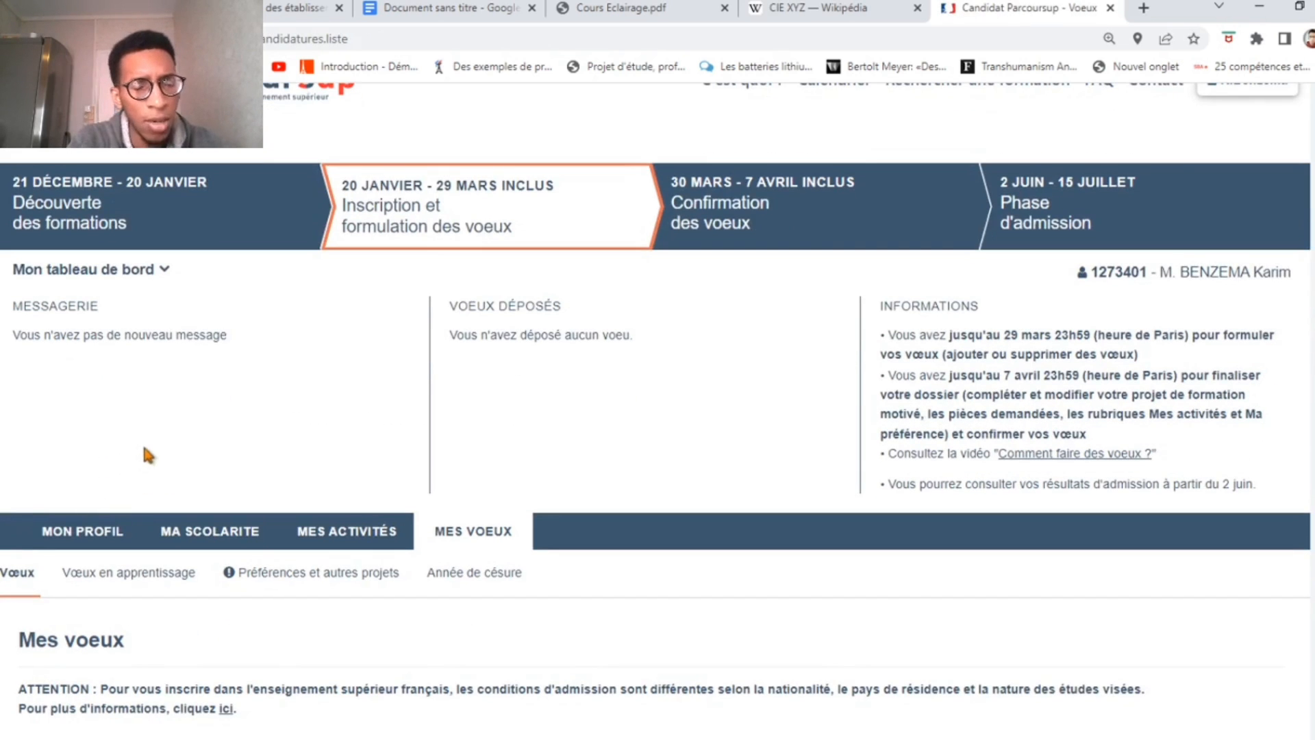
scroll(146, 453, "down", 2)
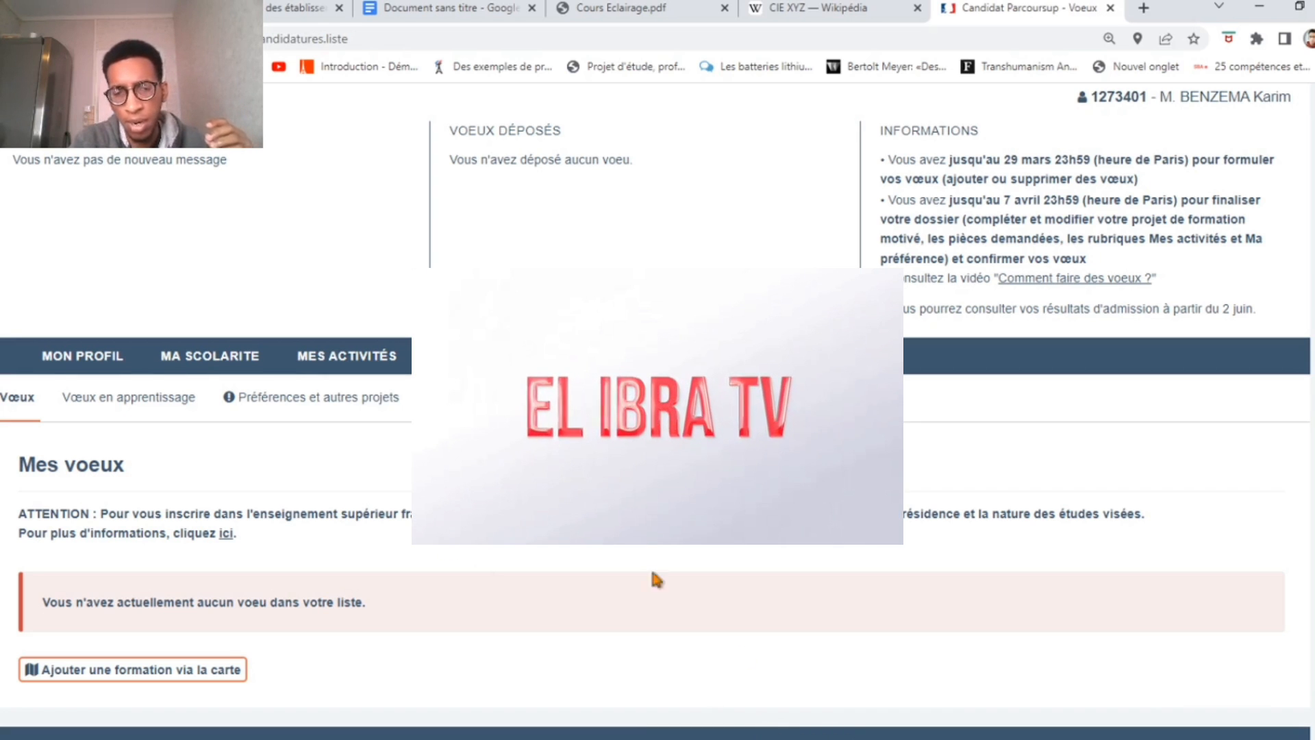
scroll(652, 577, "down", 3)
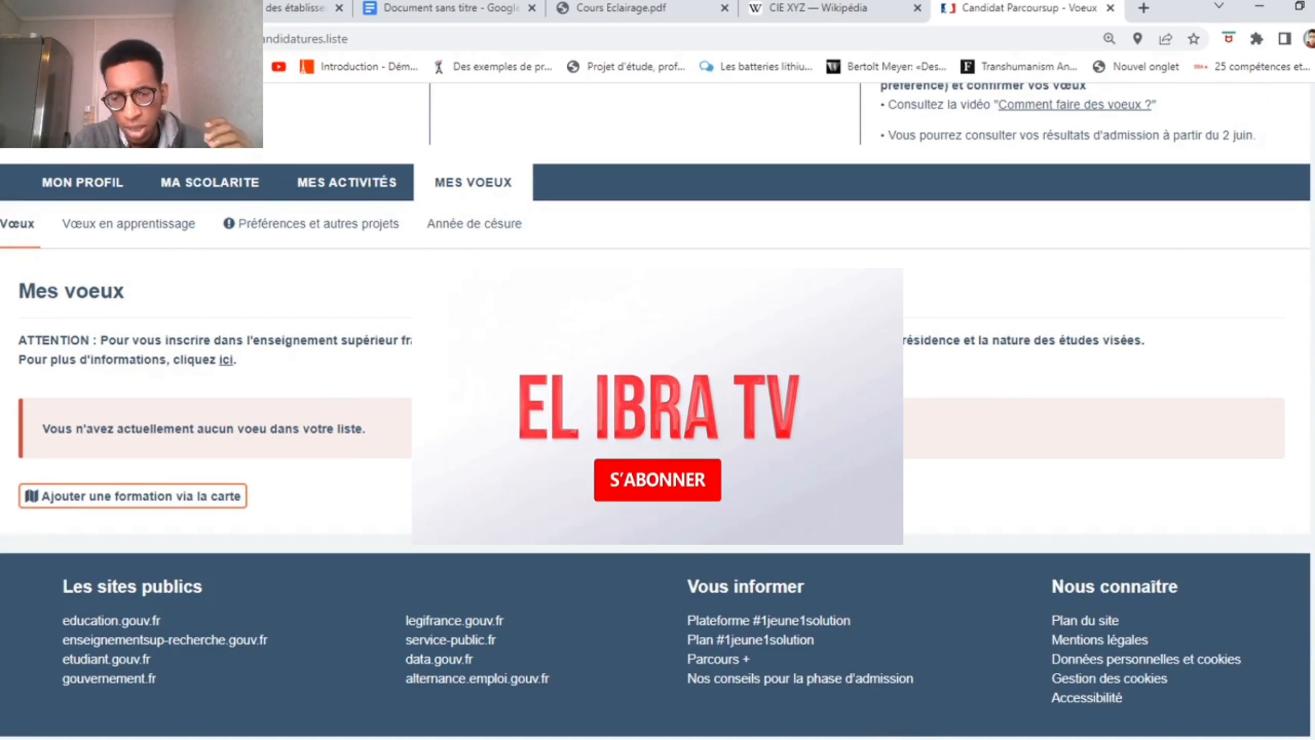